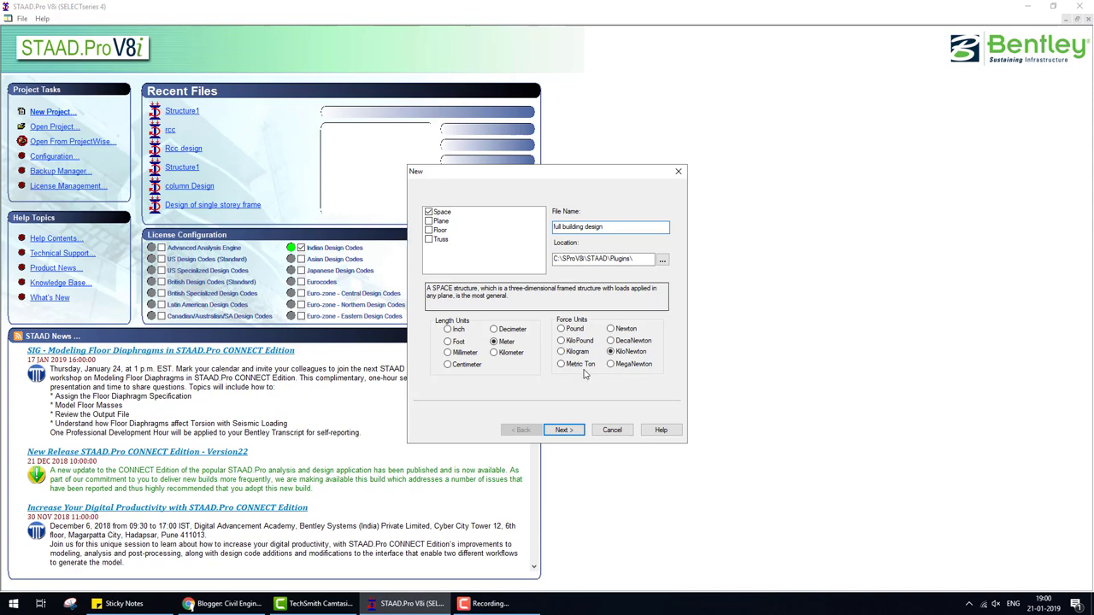
# - Finish the new-model wizard for 'full building design' in Meter and KiloNewton, keeping Add Beam
pyautogui.click(566, 431)
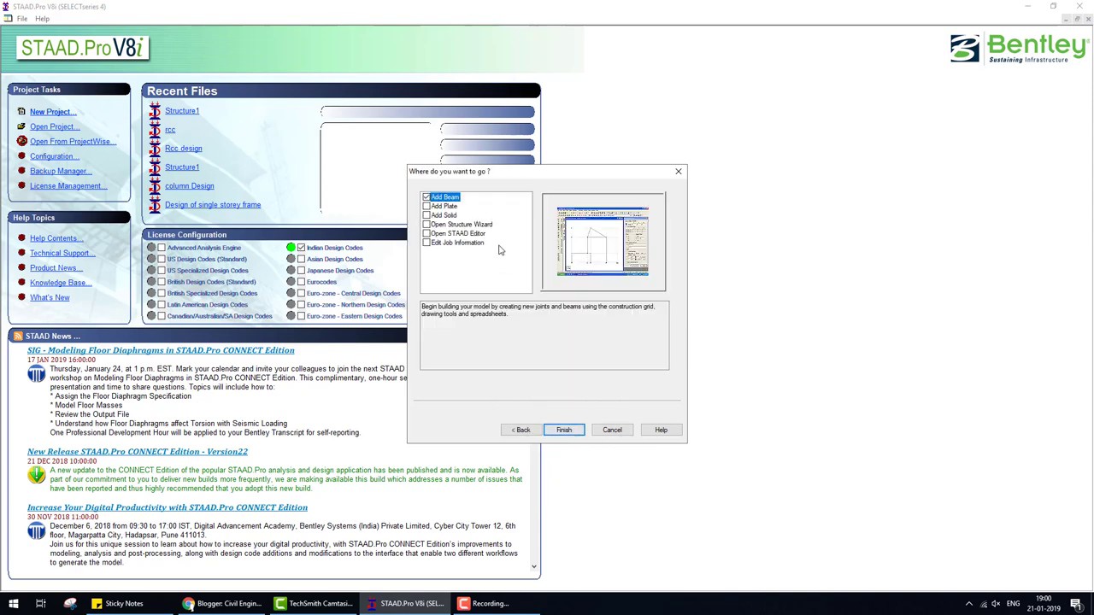
pyautogui.click(564, 430)
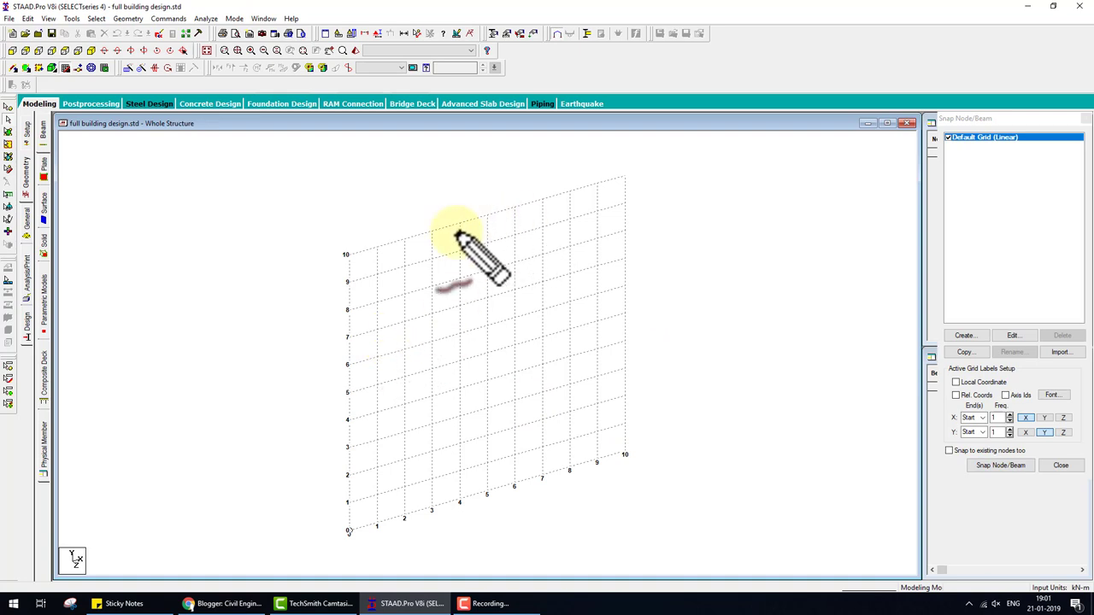
pyautogui.moveTo(439, 228); pyautogui.dragTo(458, 432)
pyautogui.moveTo(440, 227)
pyautogui.mouseDown()
pyautogui.moveTo(748, 227)
pyautogui.moveTo(767, 419)
pyautogui.moveTo(459, 431)
pyautogui.mouseUp()
pyautogui.moveTo(595, 226); pyautogui.dragTo(606, 419)
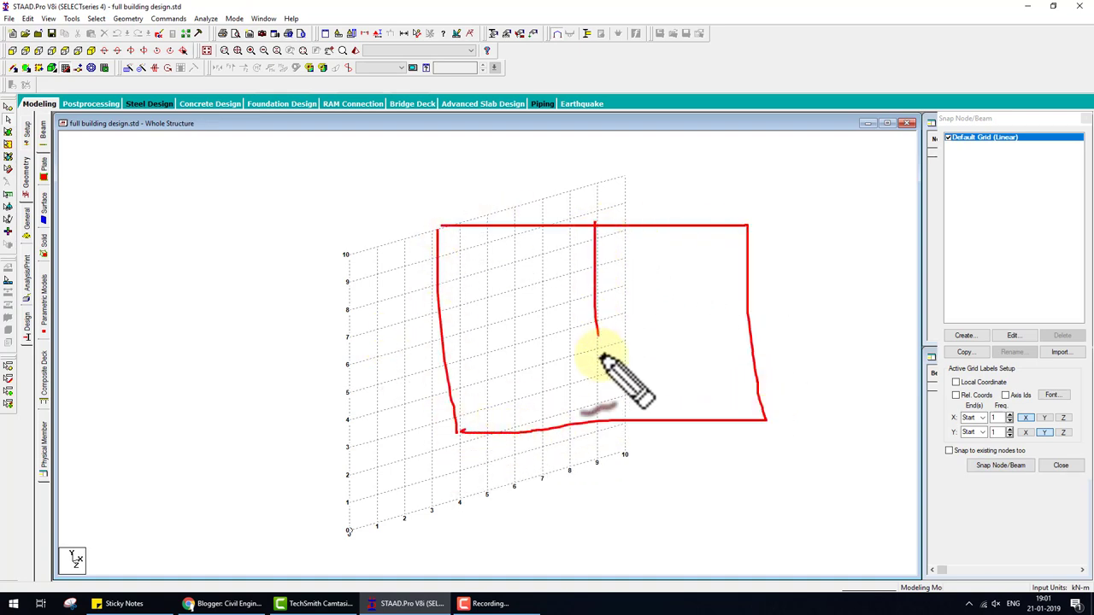
pyautogui.moveTo(442, 329); pyautogui.dragTo(529, 333)
pyautogui.moveTo(617, 335); pyautogui.dragTo(751, 333)
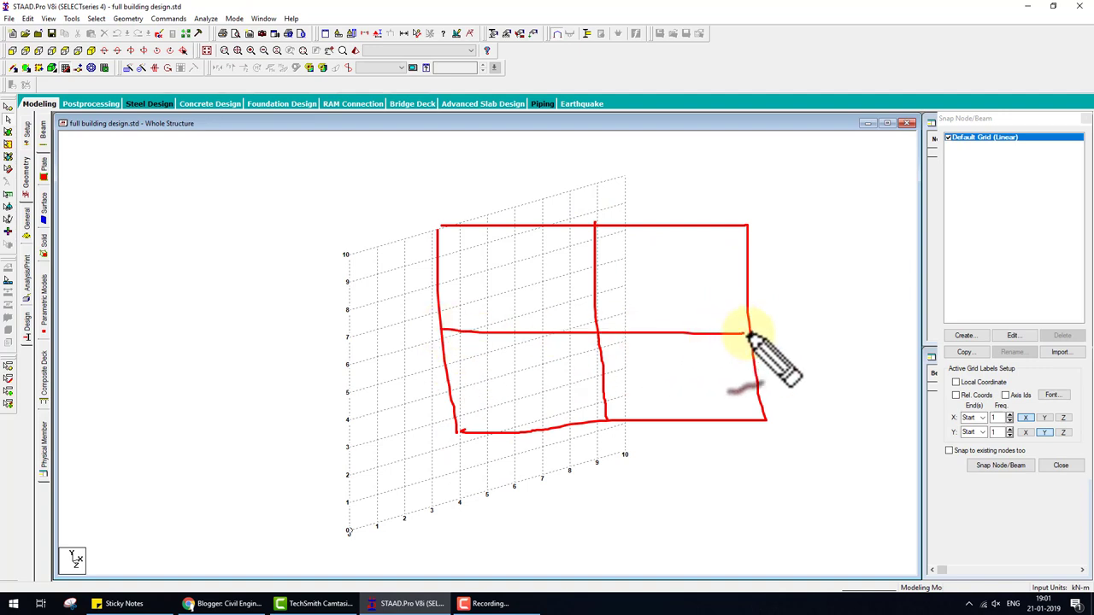
pyautogui.moveTo(532, 170)
pyautogui.mouseDown()
pyautogui.moveTo(490, 171)
pyautogui.moveTo(493, 195)
pyautogui.mouseUp()
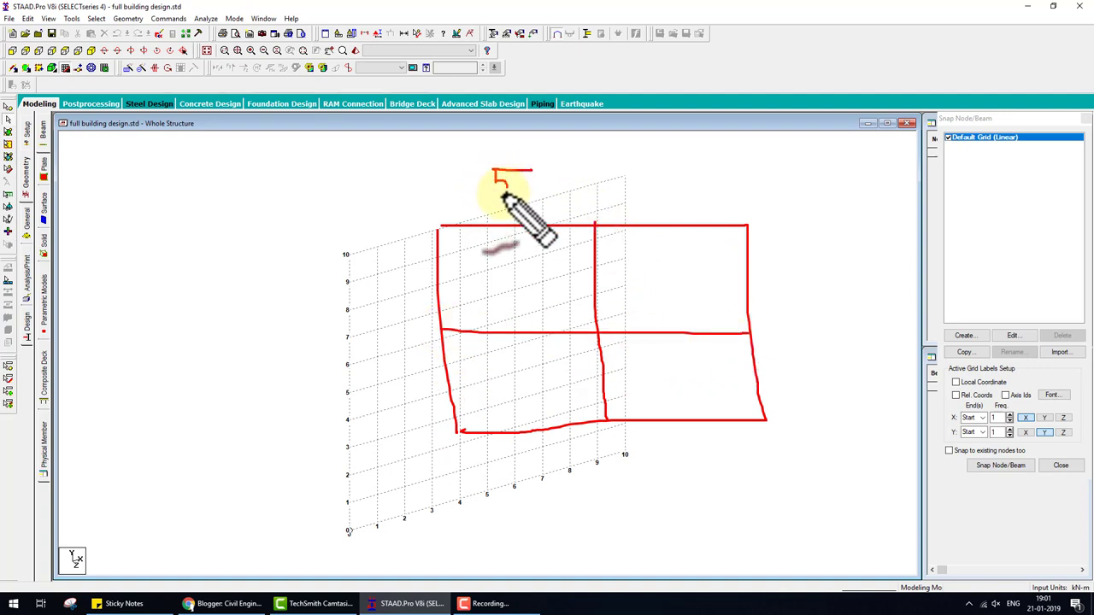
pyautogui.moveTo(681, 172)
pyautogui.mouseDown()
pyautogui.moveTo(650, 172)
pyautogui.moveTo(648, 200)
pyautogui.mouseUp()
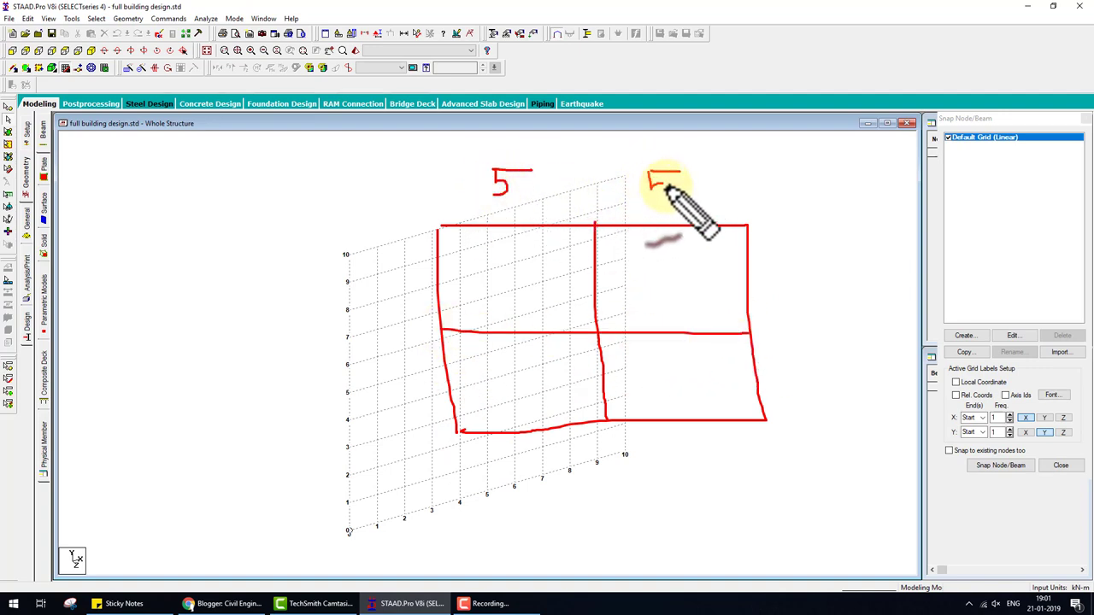
pyautogui.moveTo(416, 256)
pyautogui.mouseDown()
pyautogui.moveTo(373, 258)
pyautogui.moveTo(366, 287)
pyautogui.mouseUp()
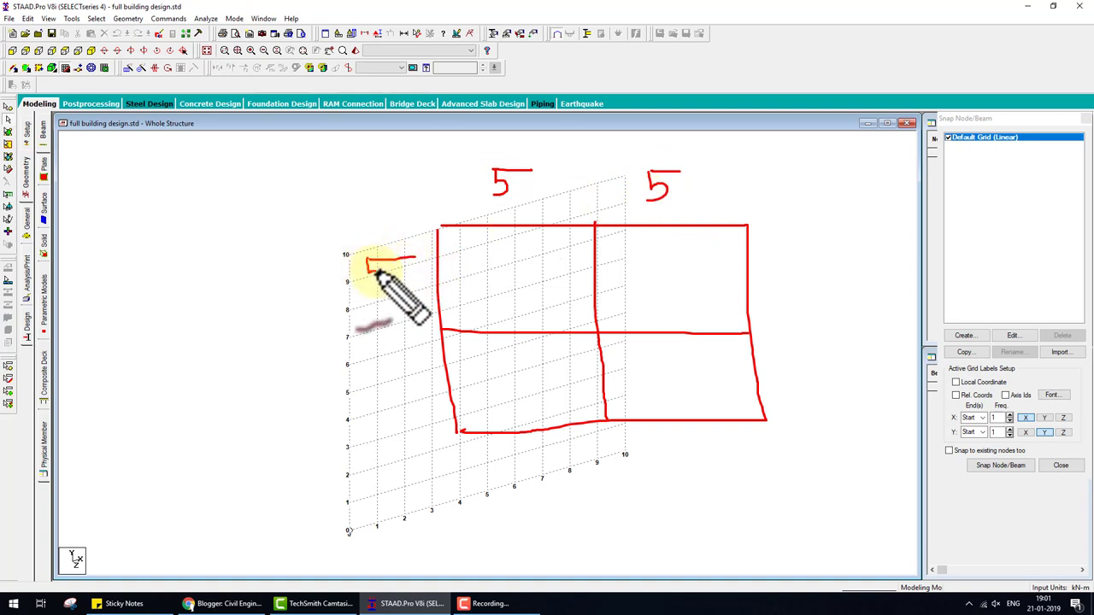
pyautogui.moveTo(417, 363)
pyautogui.mouseDown()
pyautogui.moveTo(389, 362)
pyautogui.moveTo(387, 389)
pyautogui.mouseUp()
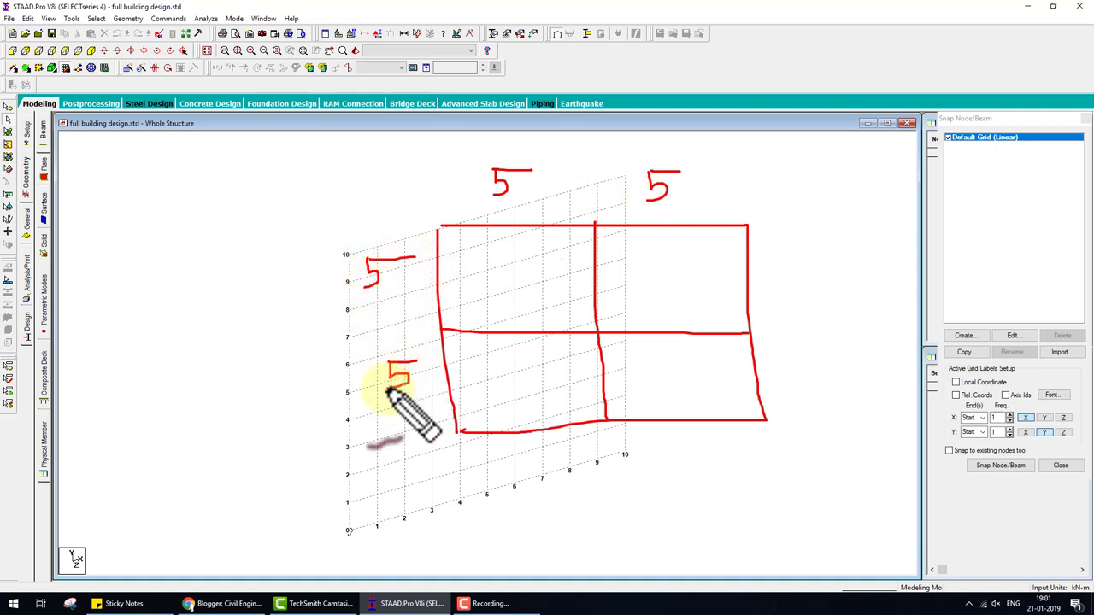
pyautogui.moveTo(534, 457)
pyautogui.mouseDown()
pyautogui.moveTo(518, 462)
pyautogui.moveTo(516, 485)
pyautogui.mouseUp()
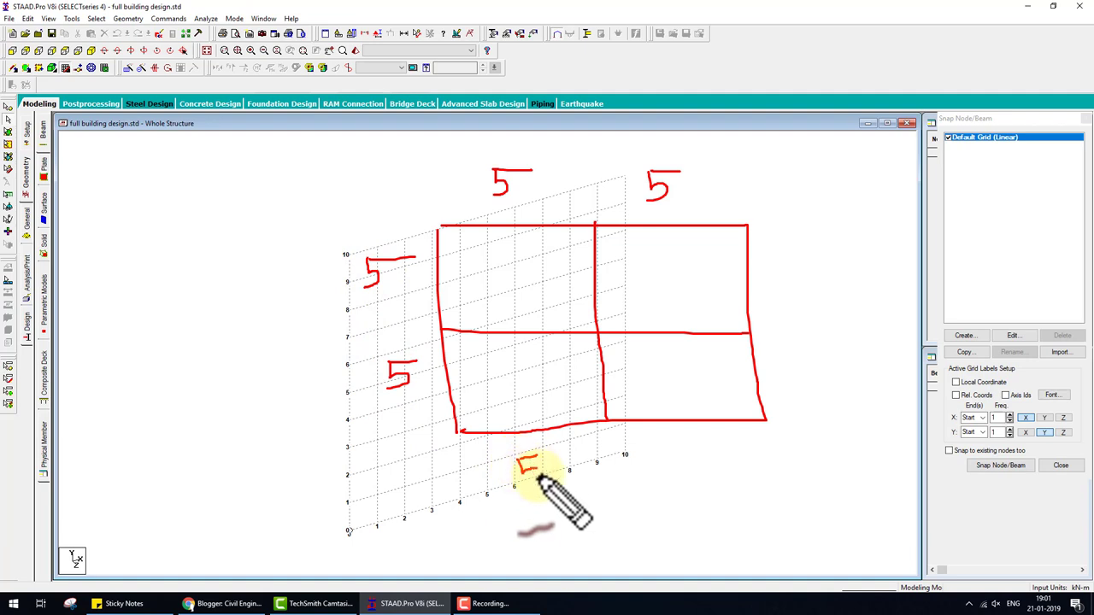
pyautogui.moveTo(694, 436)
pyautogui.mouseDown()
pyautogui.moveTo(663, 442)
pyautogui.moveTo(664, 463)
pyautogui.mouseUp()
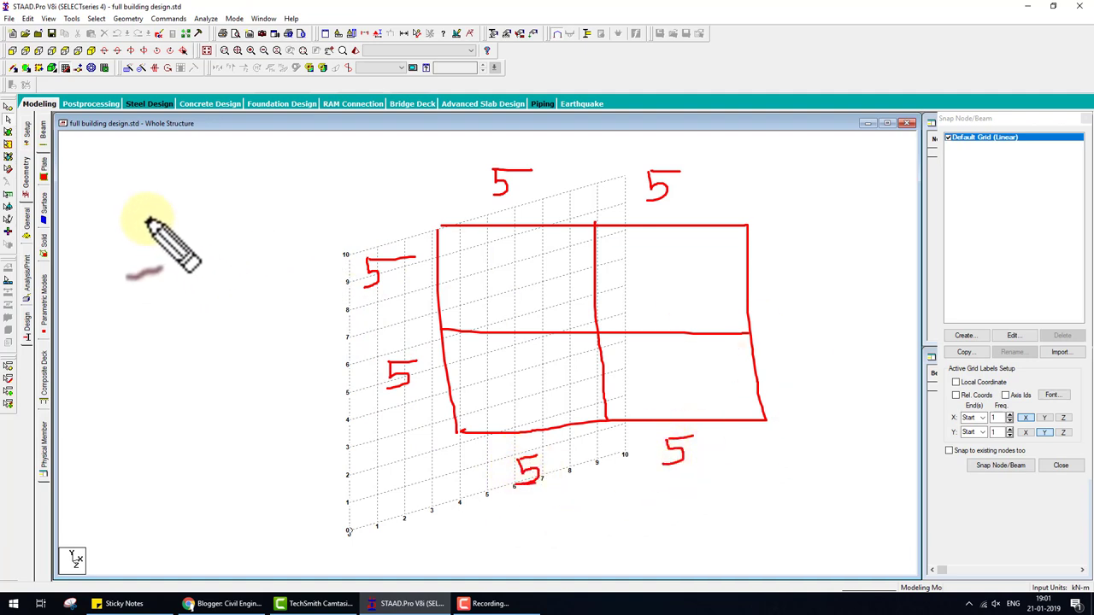
pyautogui.press('b')
pyautogui.moveTo(131, 222)
pyautogui.mouseDown()
pyautogui.moveTo(161, 340)
pyautogui.moveTo(253, 340)
pyautogui.moveTo(278, 359)
pyautogui.mouseUp()
pyautogui.moveTo(329, 335)
pyautogui.mouseDown()
pyautogui.moveTo(316, 351)
pyautogui.moveTo(347, 352)
pyautogui.mouseUp()
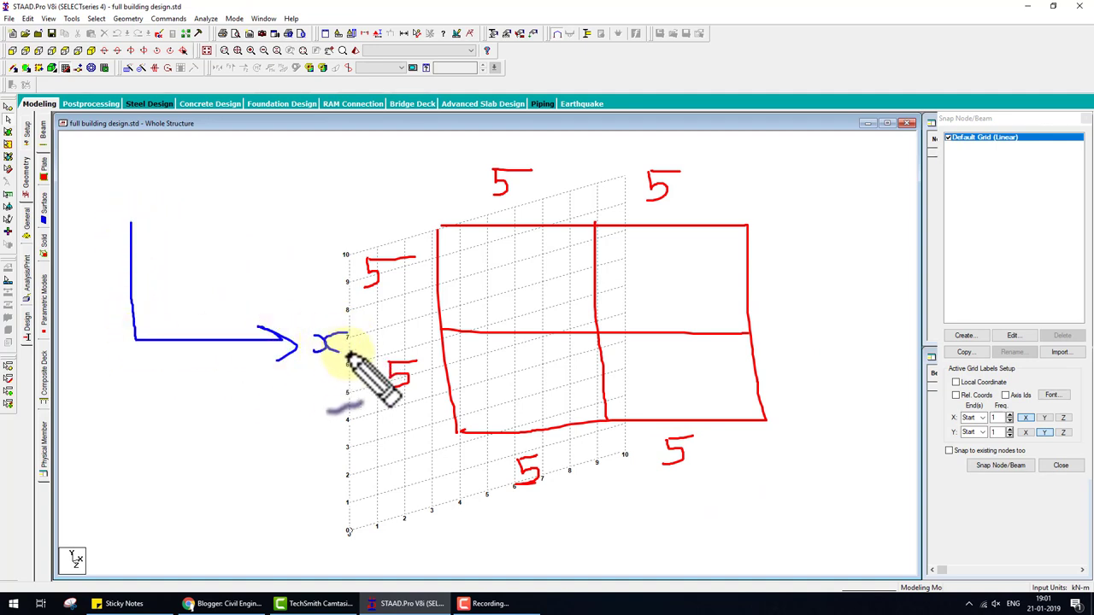
pyautogui.moveTo(124, 242); pyautogui.dragTo(144, 240)
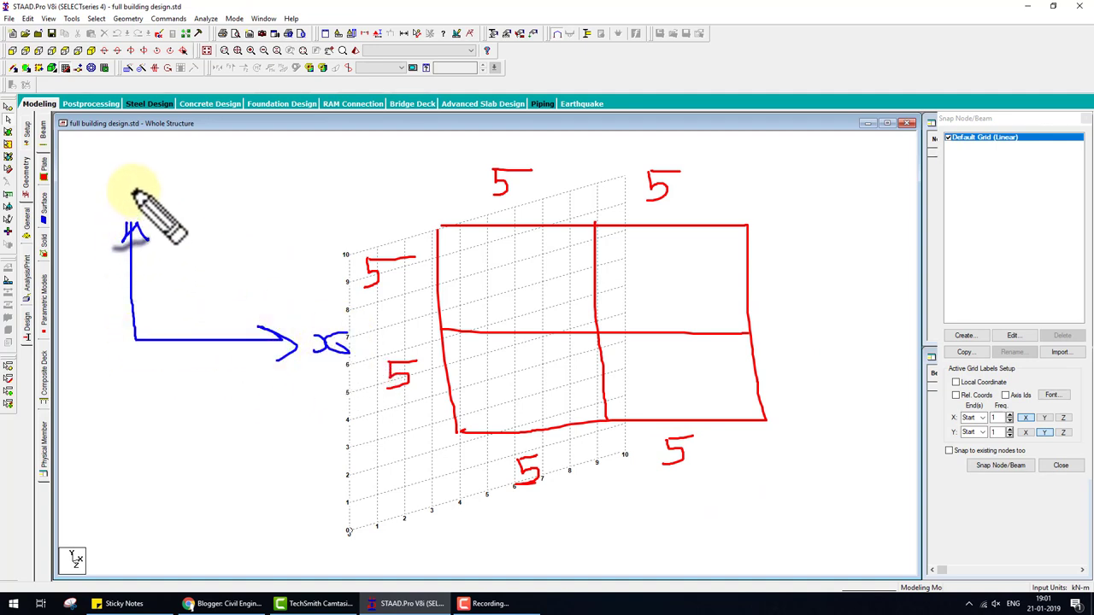
pyautogui.moveTo(133, 183); pyautogui.dragTo(179, 195)
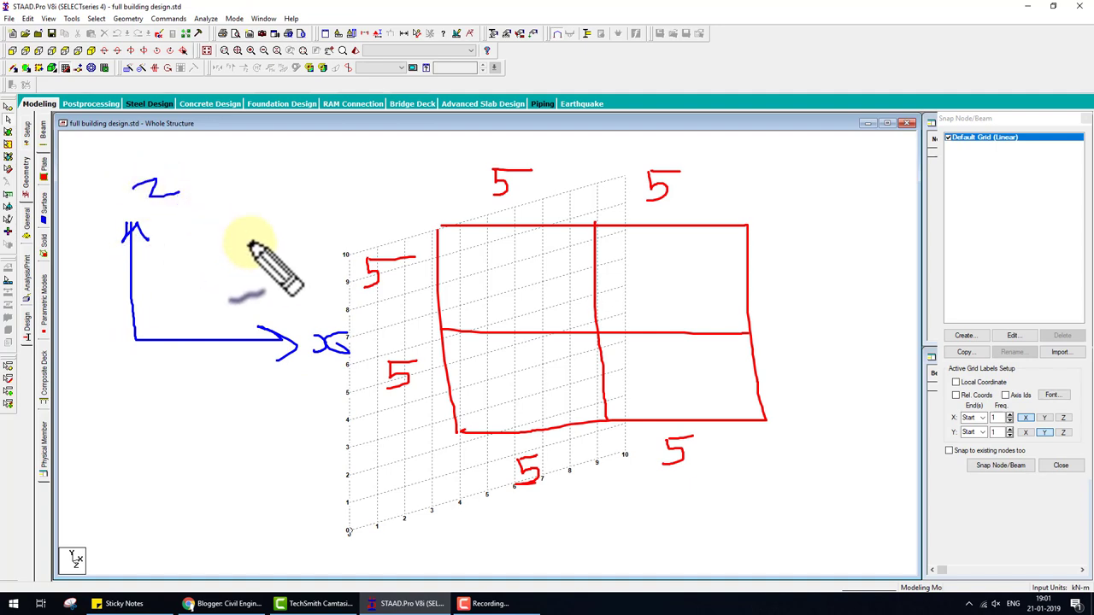
pyautogui.press('Escape')
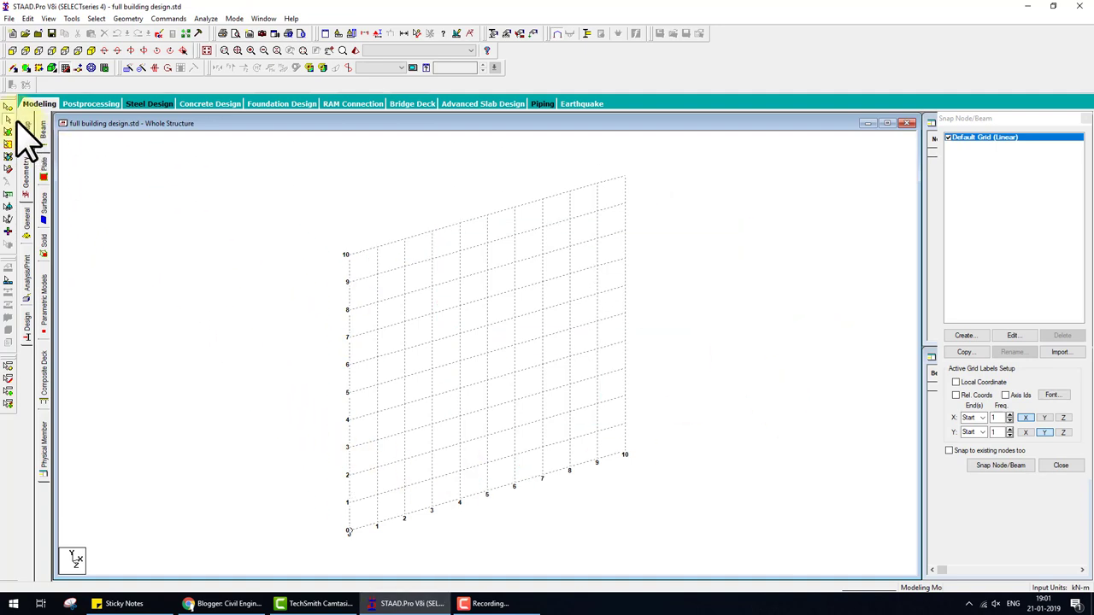
# - Snap the first node at the grid origin (0, 0, 0), then select it with the Nodes cursor
pyautogui.click(1000, 465)
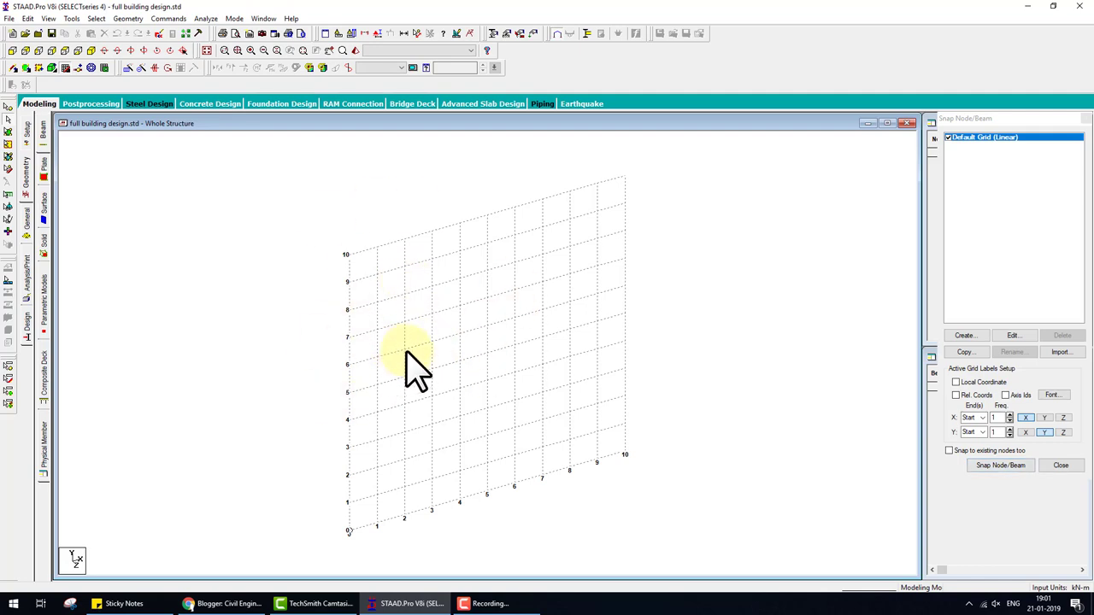
pyautogui.click(999, 469)
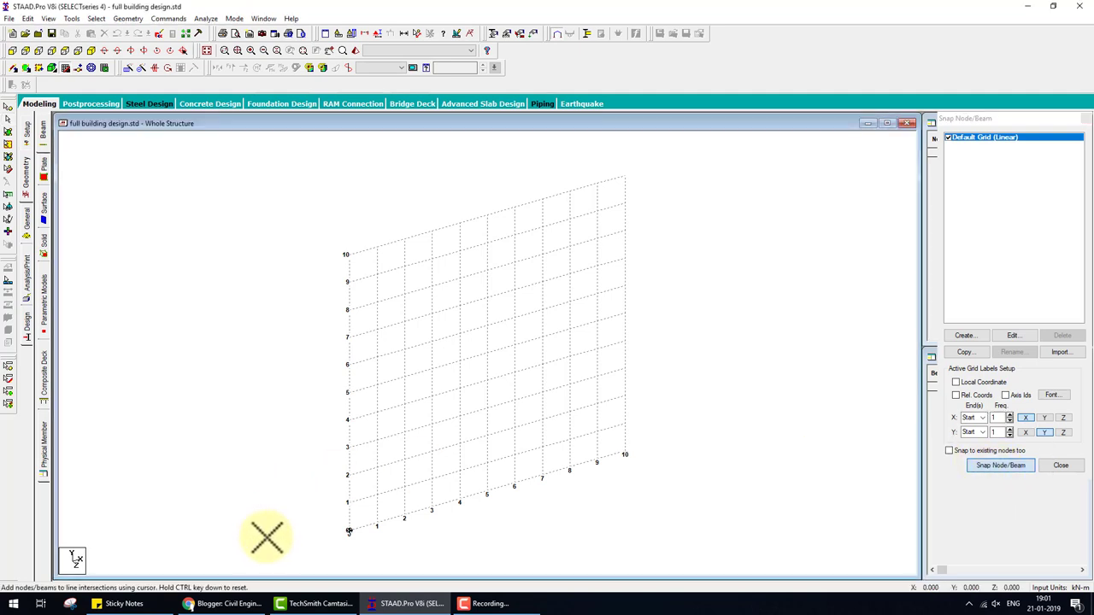
pyautogui.click(348, 532)
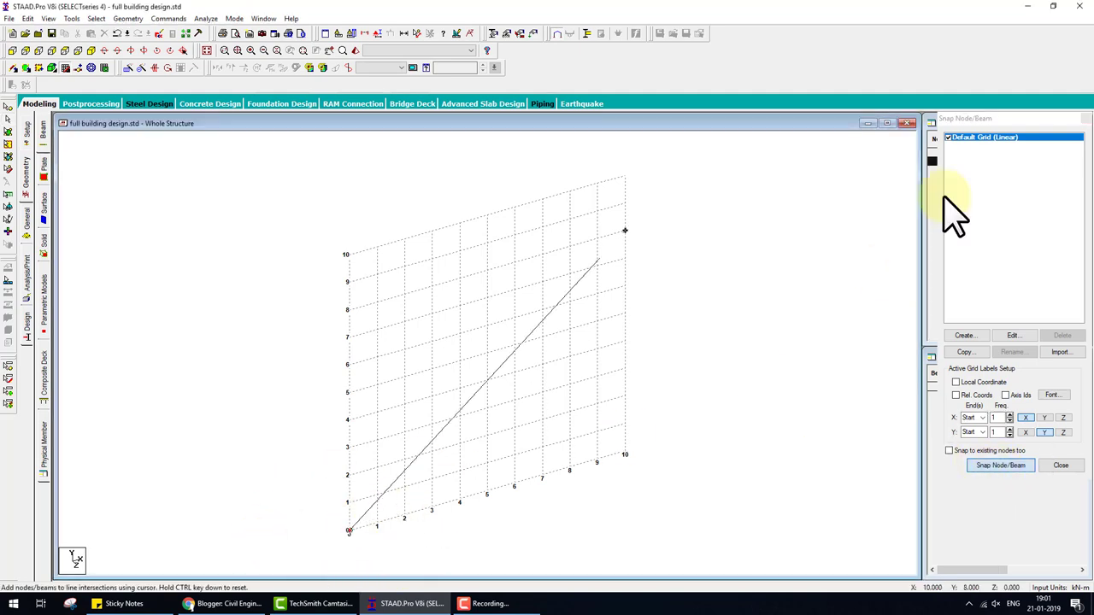
pyautogui.click(1085, 119)
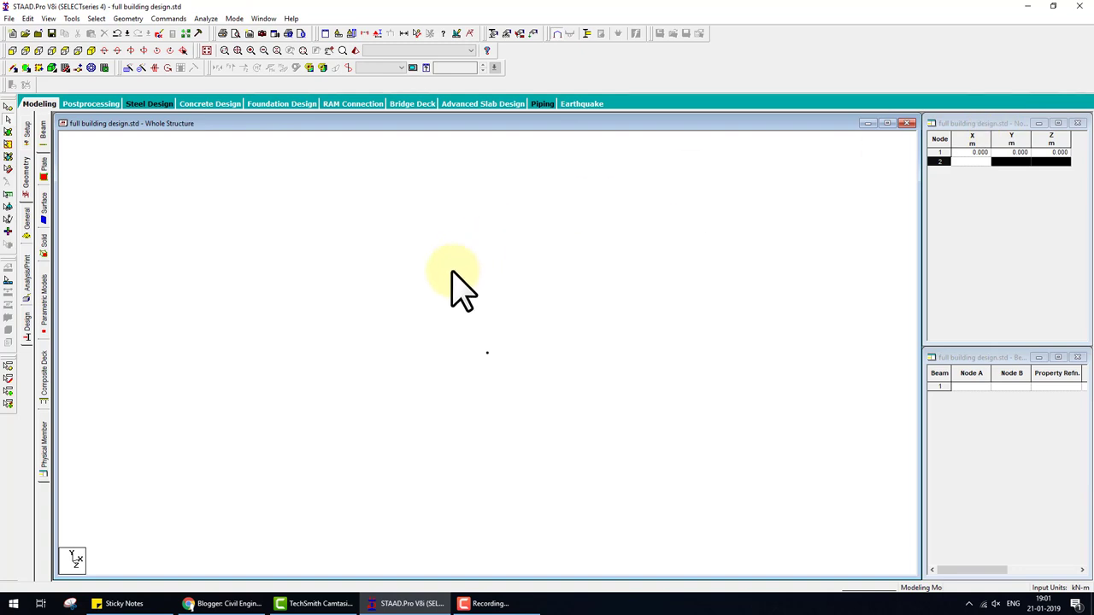
pyautogui.click(8, 107)
pyautogui.moveTo(455, 311); pyautogui.dragTo(559, 419)
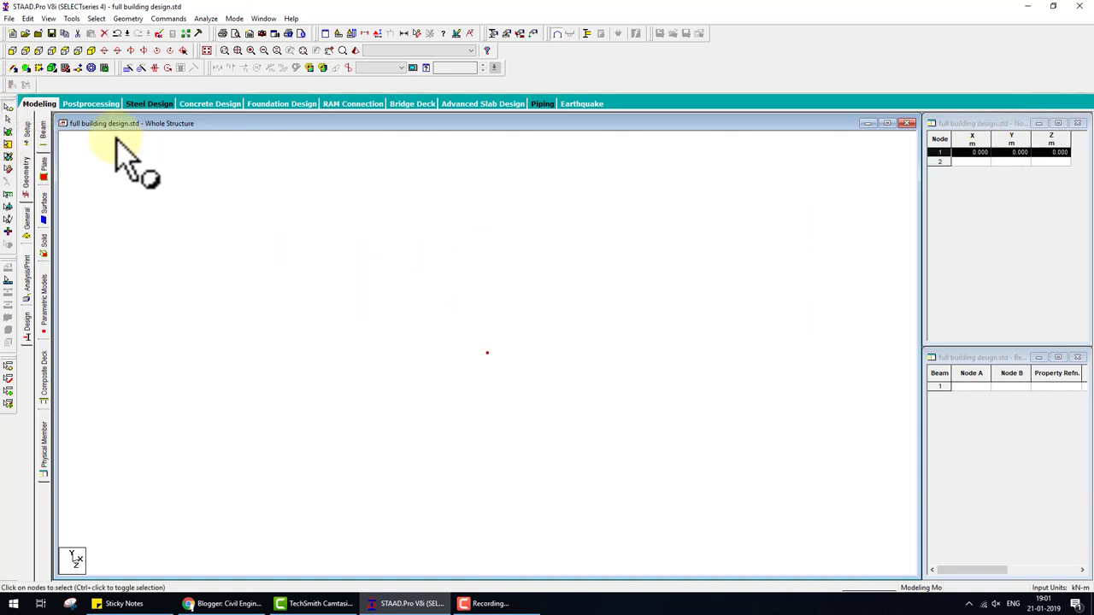
# - Repeat the origin node twice along X at 5 m, making three nodes and two beams
pyautogui.click(127, 70)
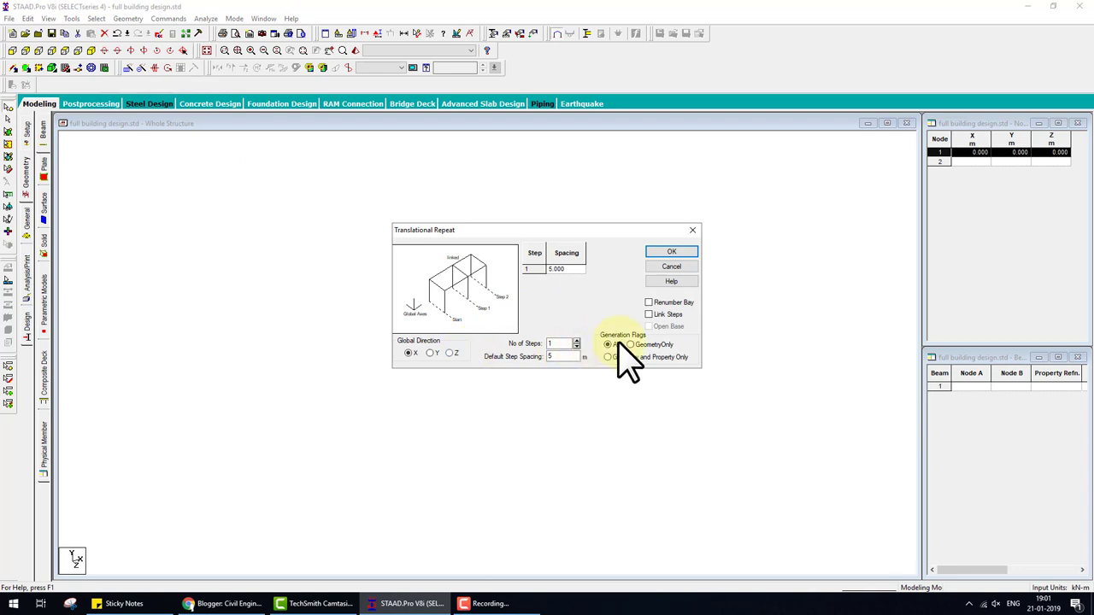
pyautogui.click(578, 341)
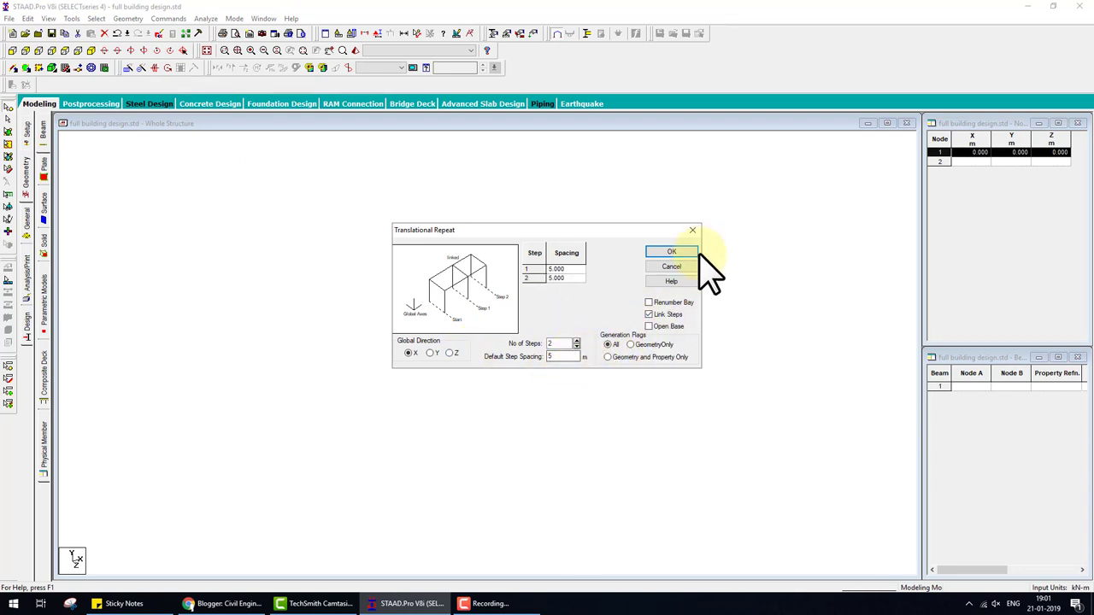
pyautogui.click(676, 252)
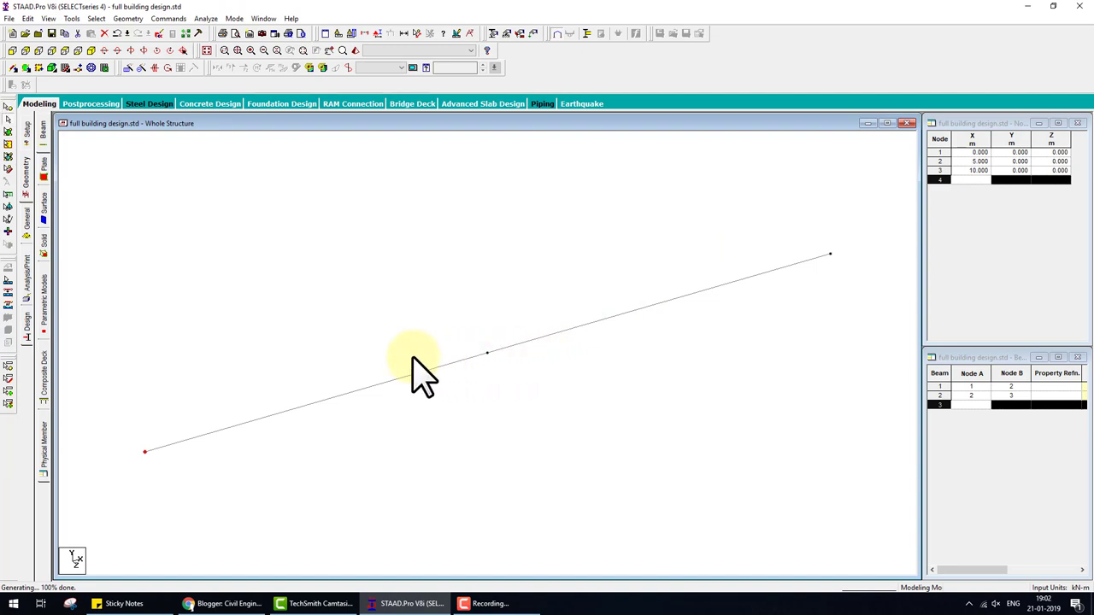
# - Select all beams and repeat them twice along Z at 5 m into a 2×2 grid
pyautogui.click(565, 335)
pyautogui.click(464, 402)
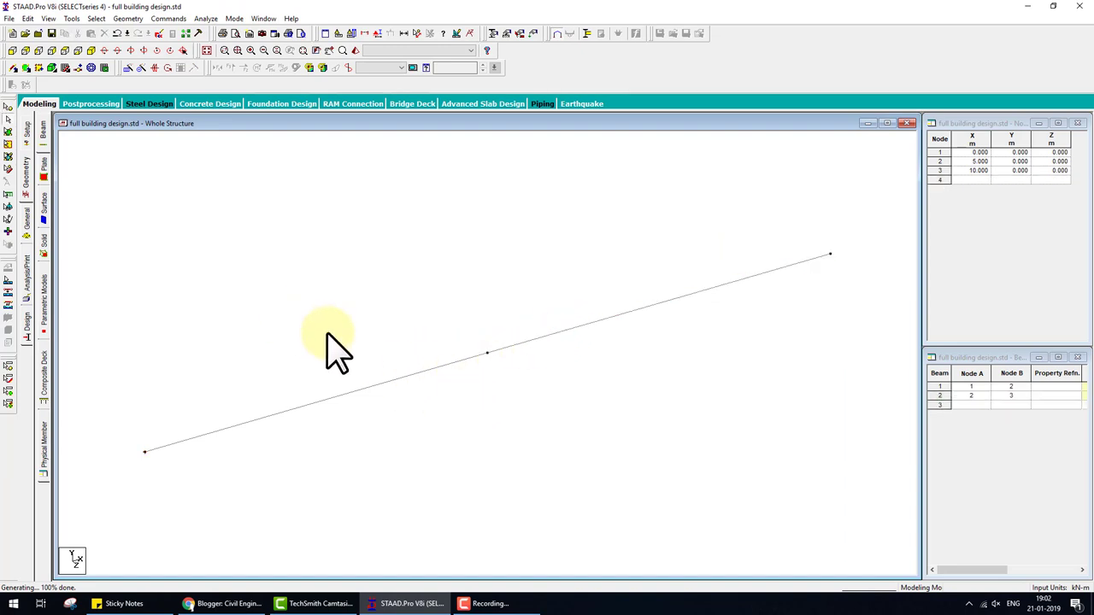
pyautogui.hotkey('ctrl', 'a')
pyautogui.click(128, 68)
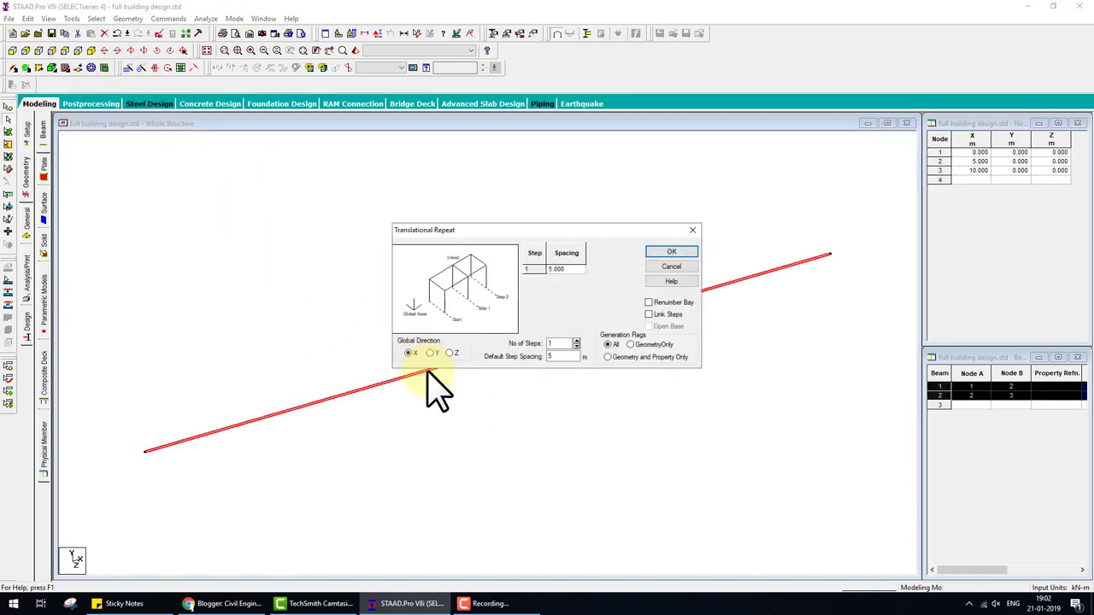
pyautogui.click(451, 352)
pyautogui.click(679, 253)
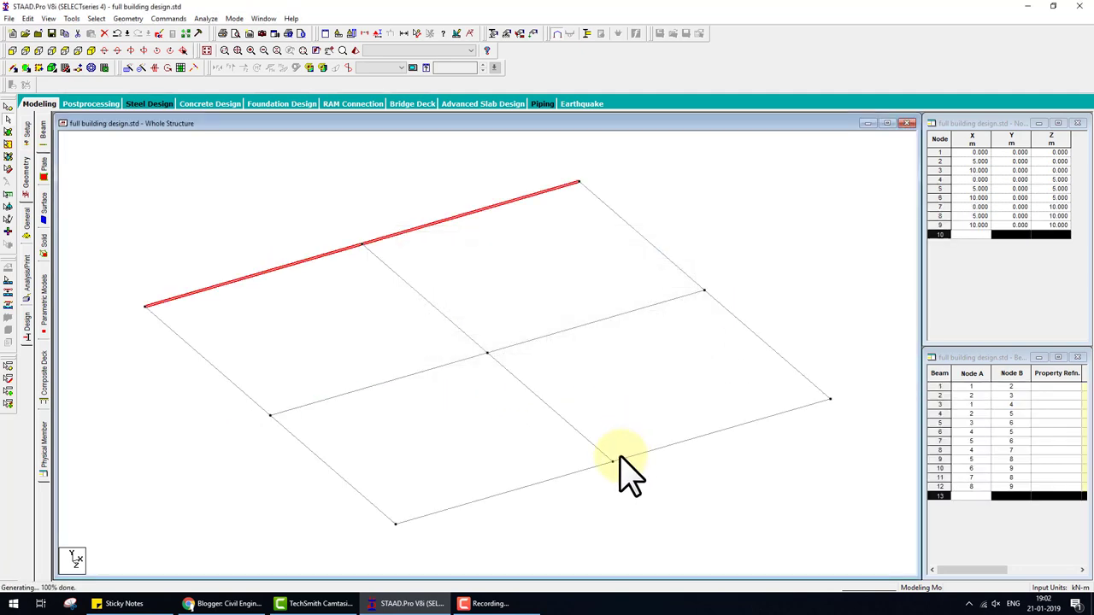
# - Display the lengths of all beams on the floor plan
pyautogui.click(402, 34)
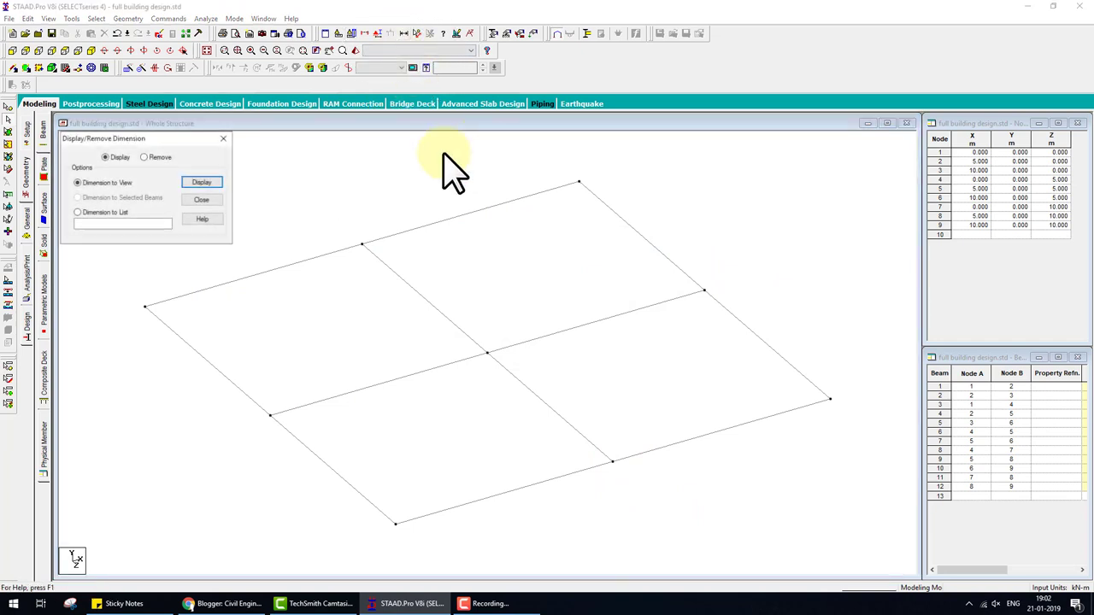
pyautogui.click(214, 183)
pyautogui.click(214, 202)
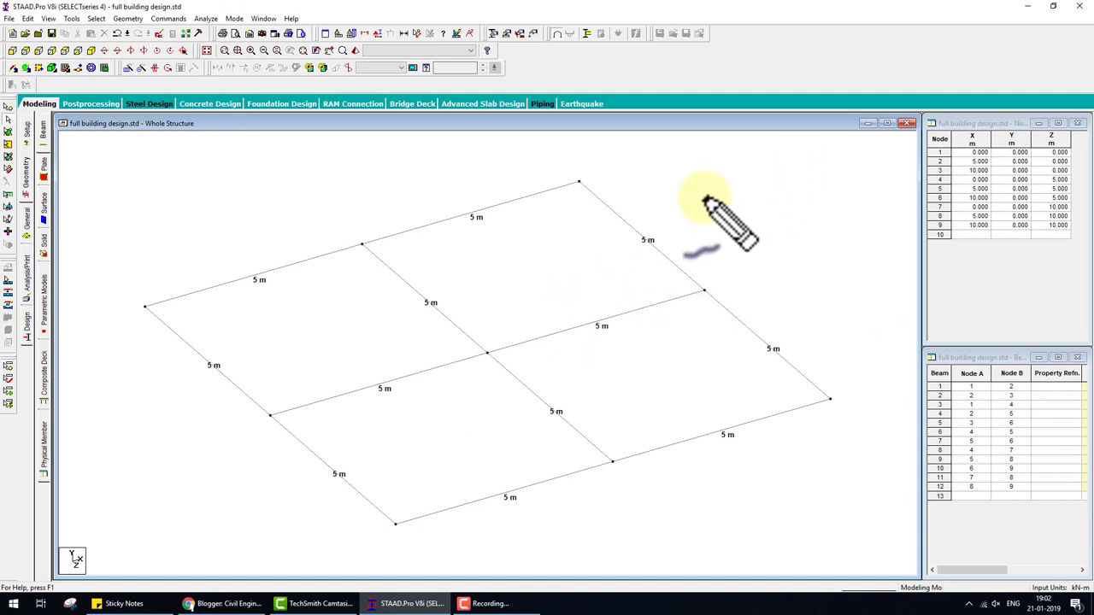
# - Sketch a hand-drawn note on the plan, then select all twelve floor-grid beams
pyautogui.moveTo(695, 188)
pyautogui.mouseDown()
pyautogui.moveTo(724, 188)
pyautogui.moveTo(726, 206)
pyautogui.moveTo(750, 207)
pyautogui.mouseUp()
pyautogui.moveTo(735, 218)
pyautogui.mouseDown()
pyautogui.moveTo(769, 224)
pyautogui.moveTo(790, 195)
pyautogui.mouseUp()
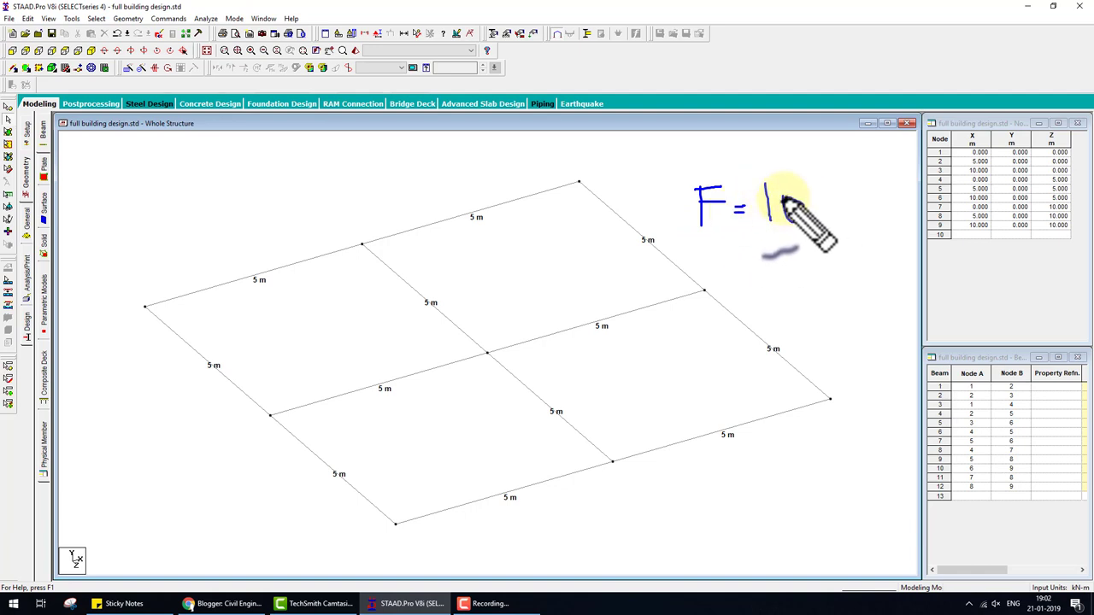
pyautogui.moveTo(693, 272)
pyautogui.mouseDown()
pyautogui.moveTo(723, 287)
pyautogui.moveTo(749, 254)
pyautogui.moveTo(745, 272)
pyautogui.moveTo(787, 268)
pyautogui.mouseUp()
pyautogui.moveTo(771, 279)
pyautogui.mouseDown()
pyautogui.moveTo(817, 269)
pyautogui.moveTo(802, 283)
pyautogui.moveTo(850, 287)
pyautogui.mouseUp()
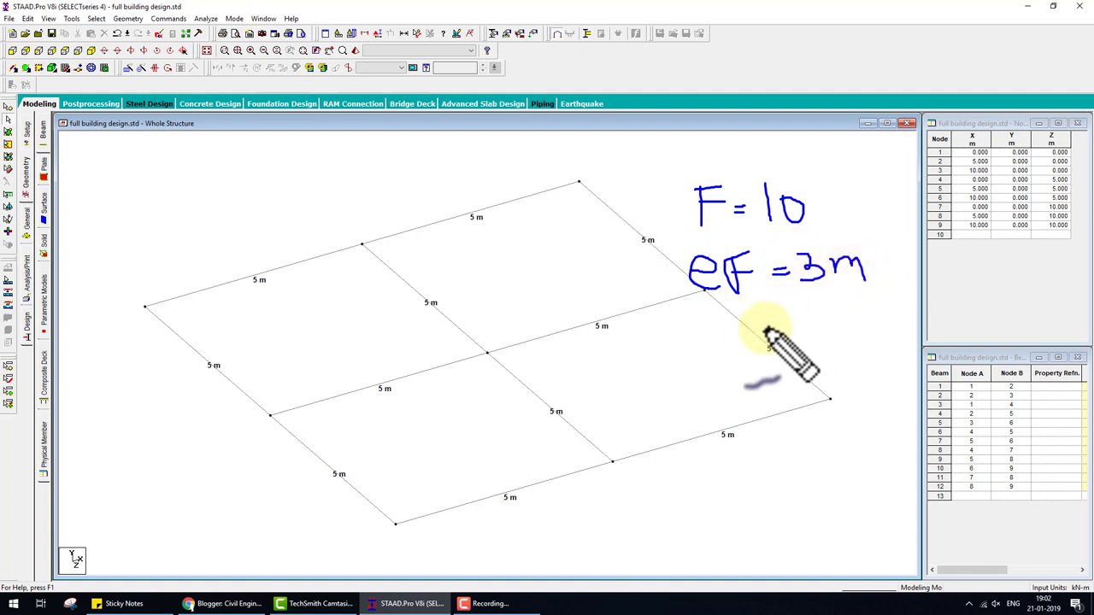
pyautogui.press('Escape')
pyautogui.hotkey('ctrl', 'a')
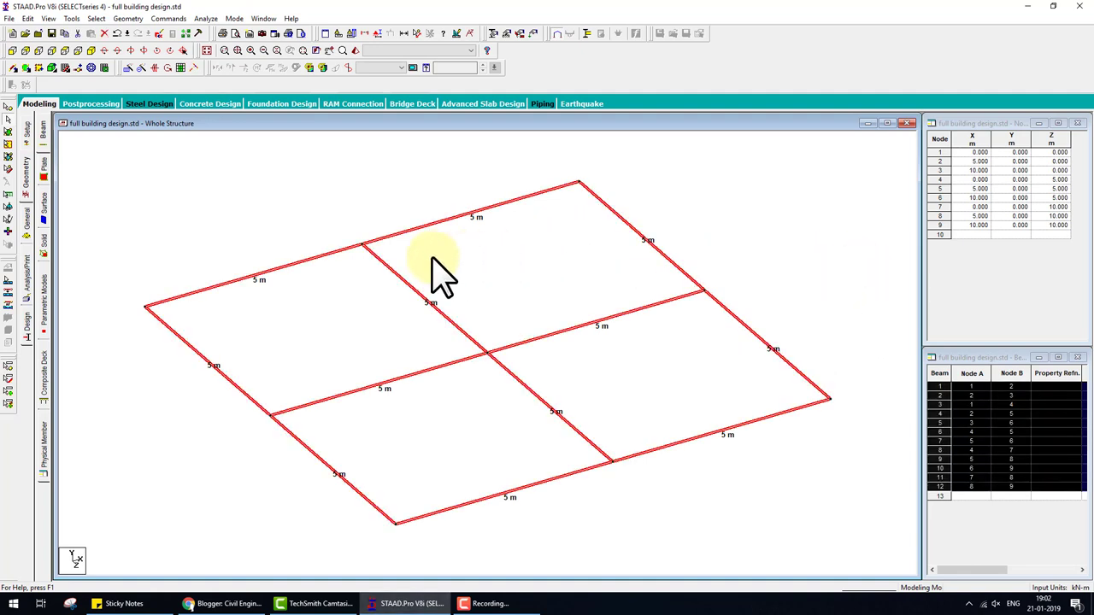
# - Repeat the grid 10 times along Y at 3 m spacing with Link Steps, forming a 30 m frame
pyautogui.click(130, 69)
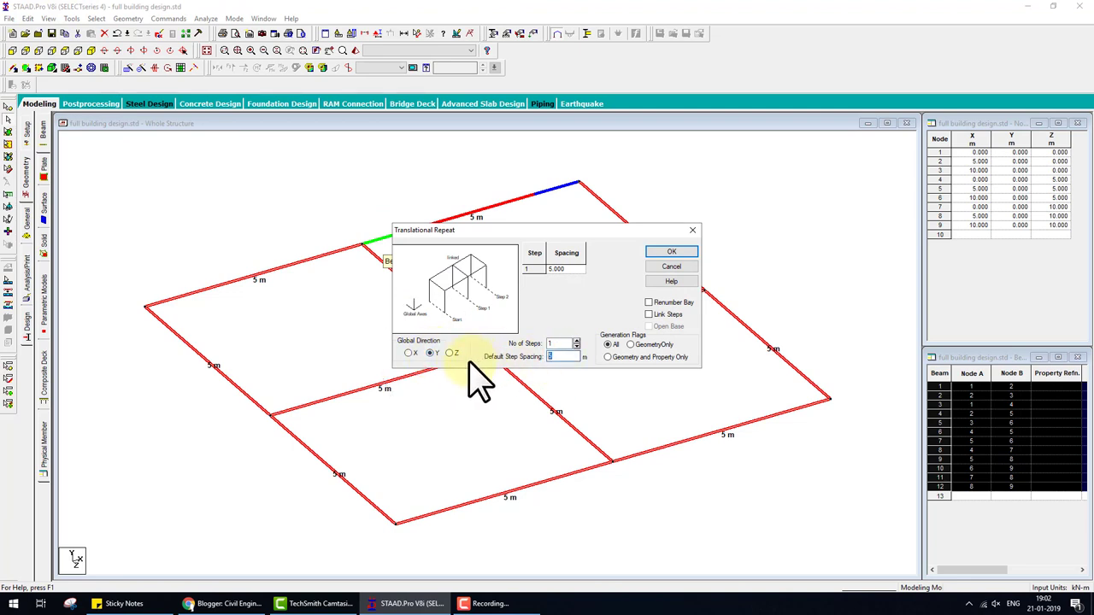
pyautogui.click(547, 357)
pyautogui.write('3')
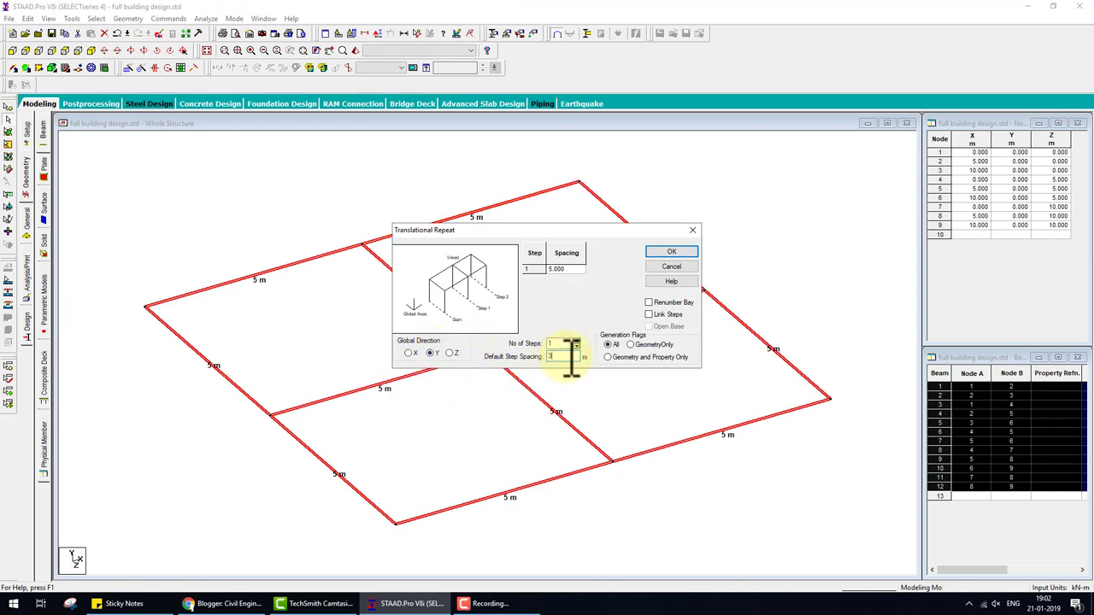
pyautogui.click(483, 603)
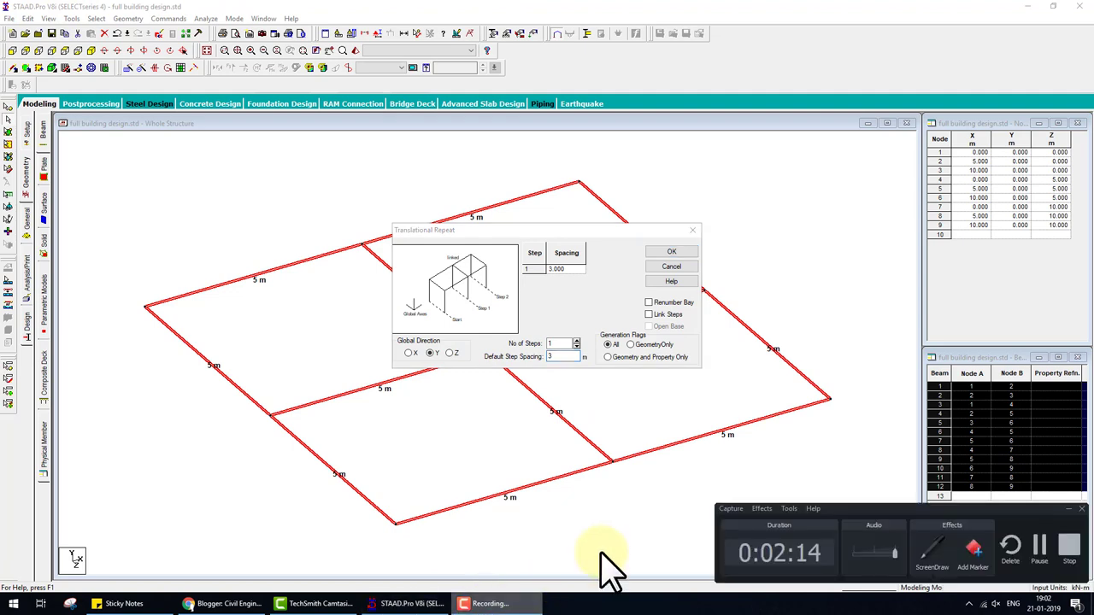
pyautogui.click(1038, 546)
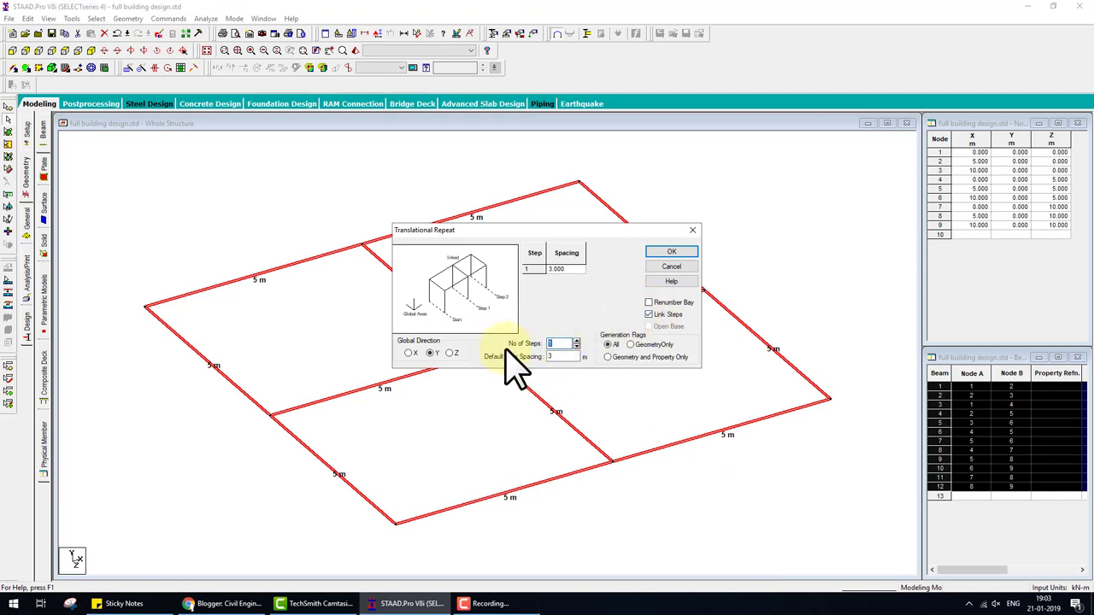
pyautogui.write('10')
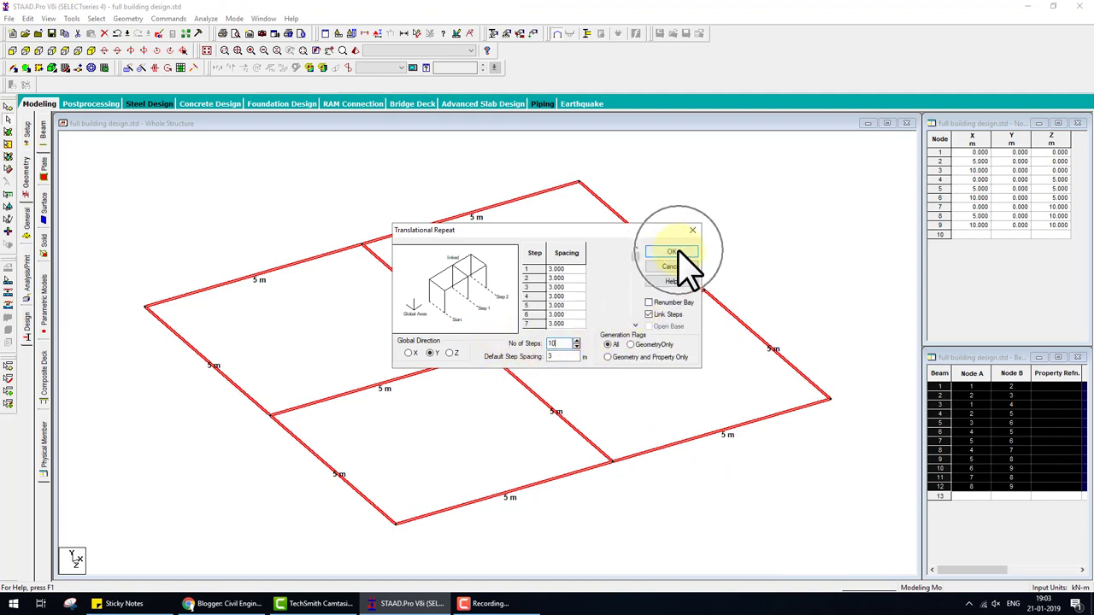
pyautogui.click(672, 253)
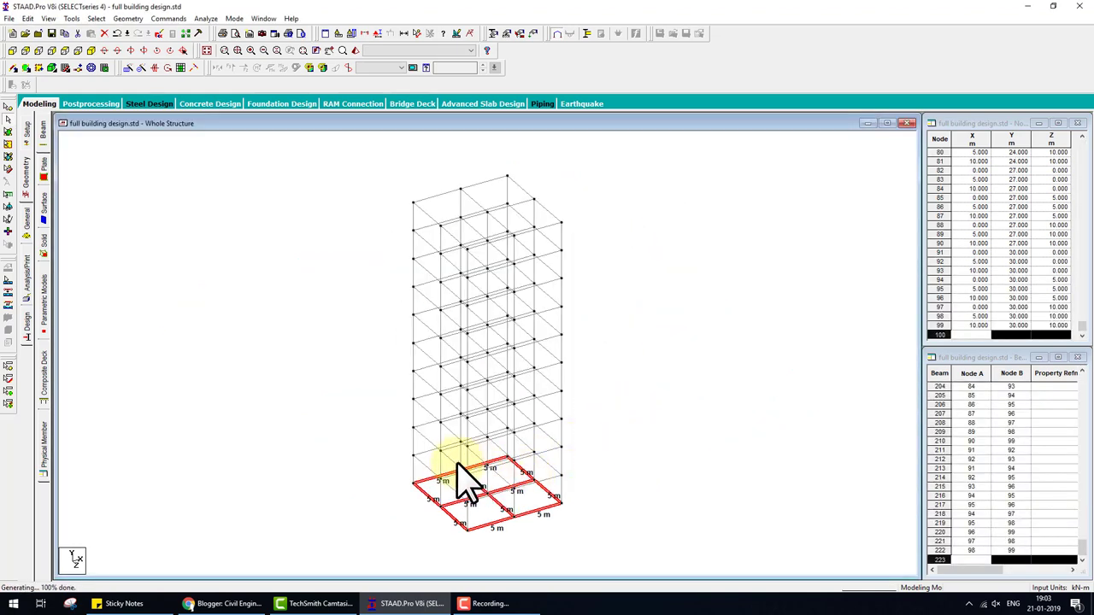
pyautogui.moveTo(462, 479)
pyautogui.mouseDown(button='middle')
pyautogui.moveTo(479, 488)
pyautogui.moveTo(493, 464)
pyautogui.mouseUp(button='middle')
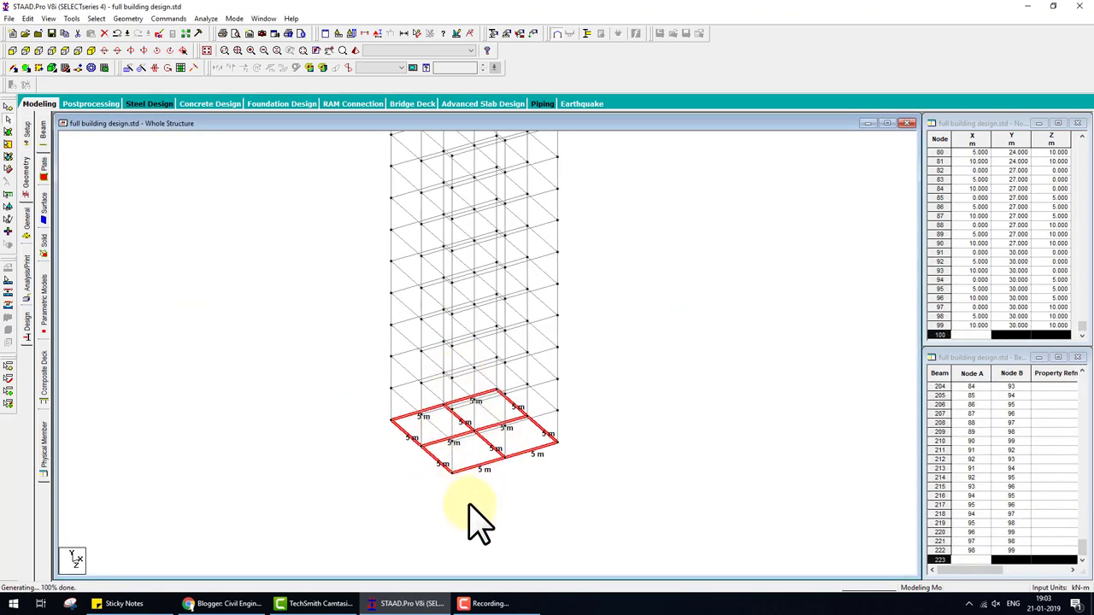
# - Delete the selected ground-level beams and inspect the frame in front and isometric views
pyautogui.press('Delete')
pyautogui.press('Return')
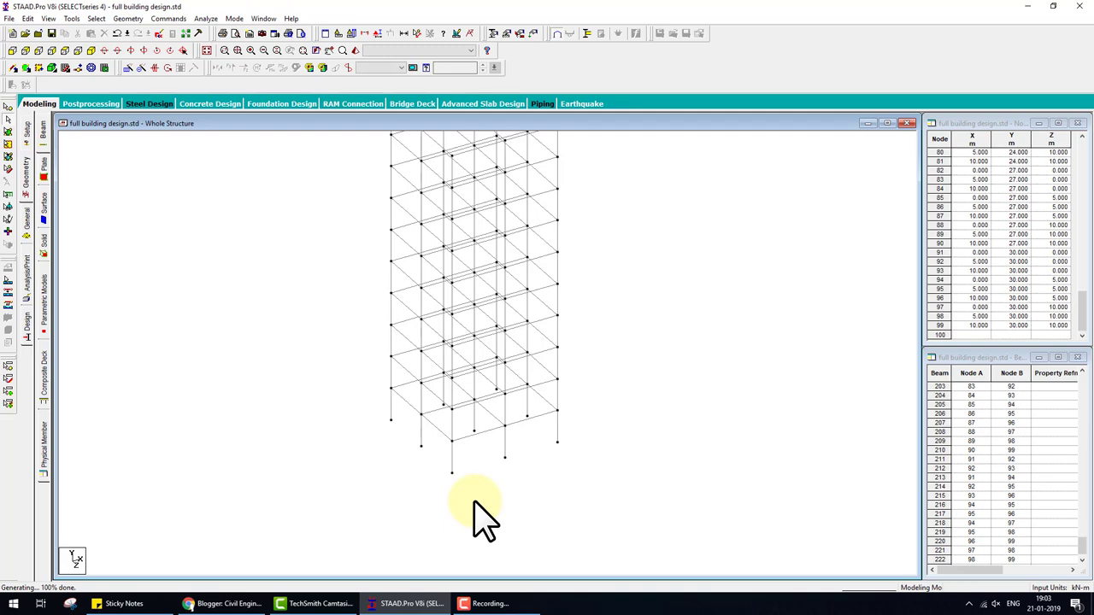
pyautogui.click(12, 52)
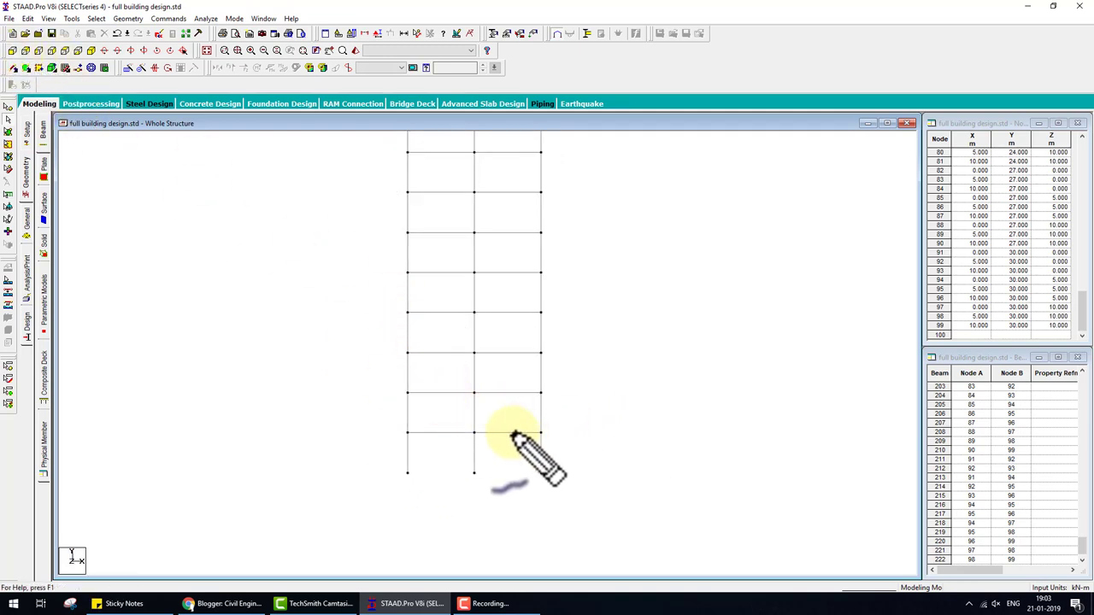
pyautogui.moveTo(391, 426); pyautogui.dragTo(376, 428)
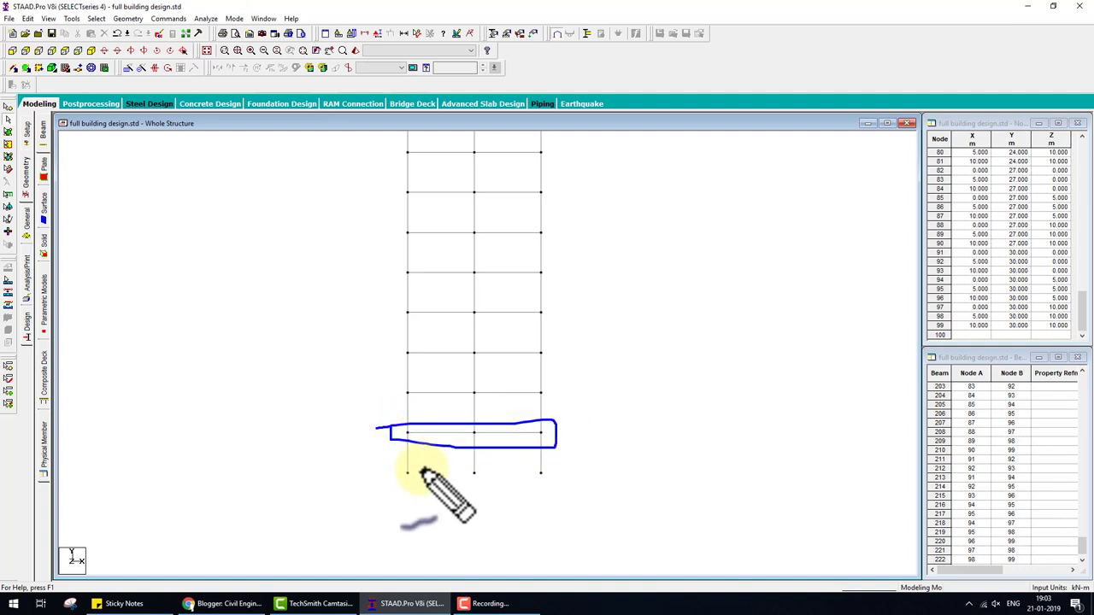
pyautogui.moveTo(373, 479)
pyautogui.mouseDown()
pyautogui.moveTo(437, 477)
pyautogui.moveTo(392, 486)
pyautogui.mouseUp()
pyautogui.moveTo(406, 485)
pyautogui.mouseDown()
pyautogui.moveTo(401, 496)
pyautogui.moveTo(446, 491)
pyautogui.mouseUp()
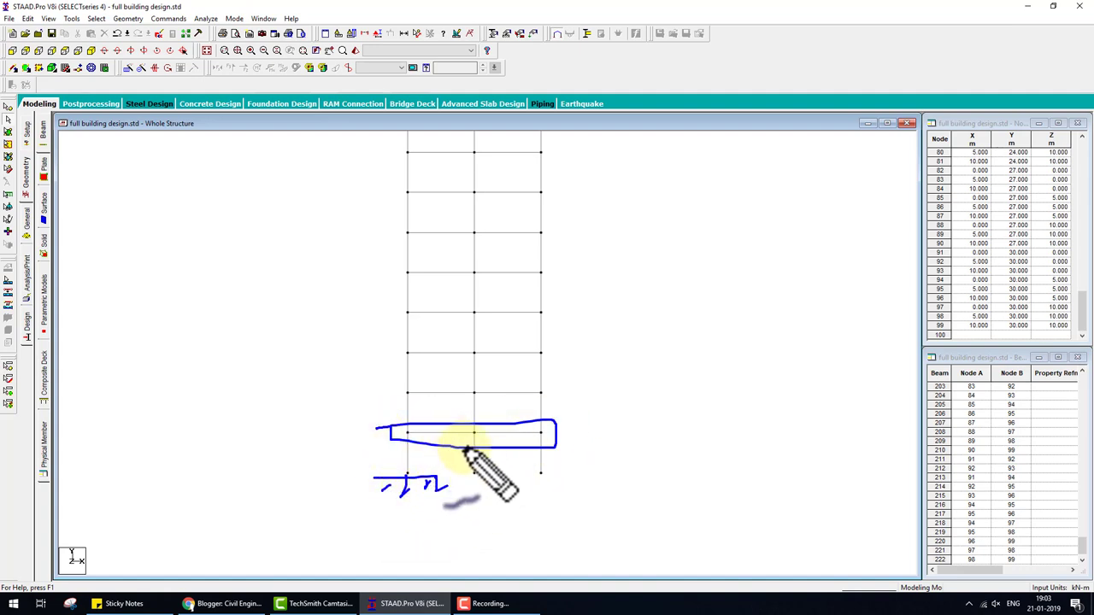
pyautogui.moveTo(318, 449)
pyautogui.mouseDown()
pyautogui.moveTo(366, 436)
pyautogui.moveTo(501, 442)
pyautogui.moveTo(708, 425)
pyautogui.mouseUp()
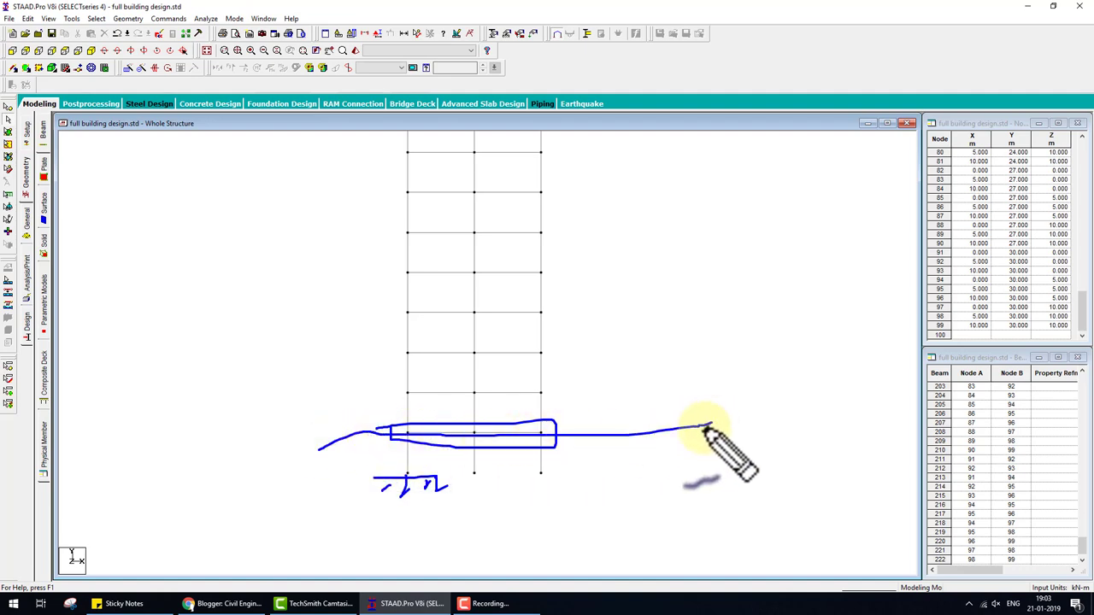
pyautogui.moveTo(612, 451); pyautogui.dragTo(637, 434)
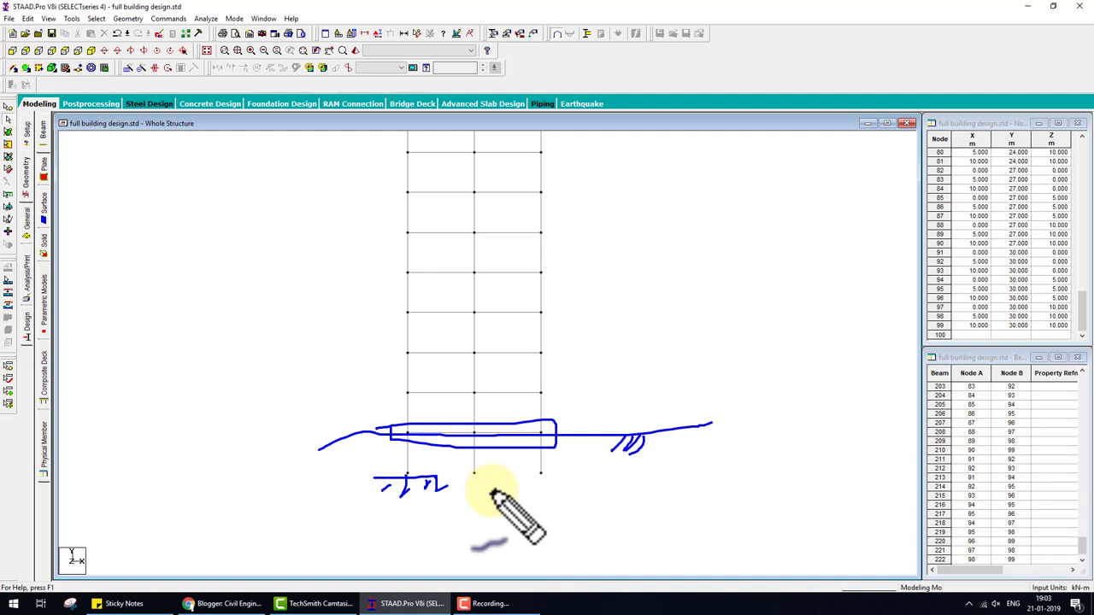
pyautogui.press('e')
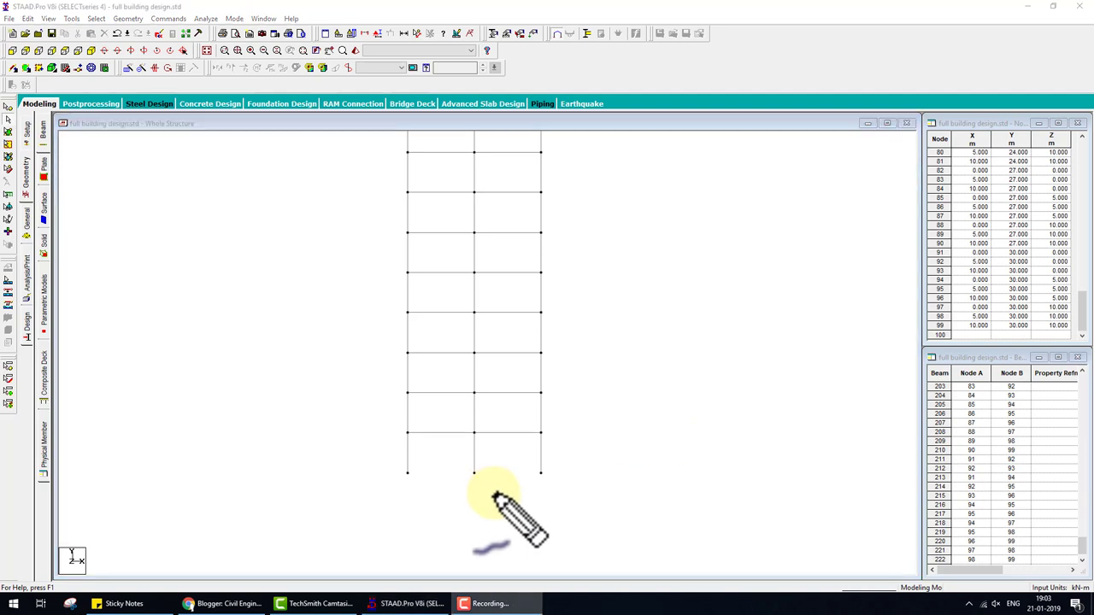
pyautogui.click(91, 50)
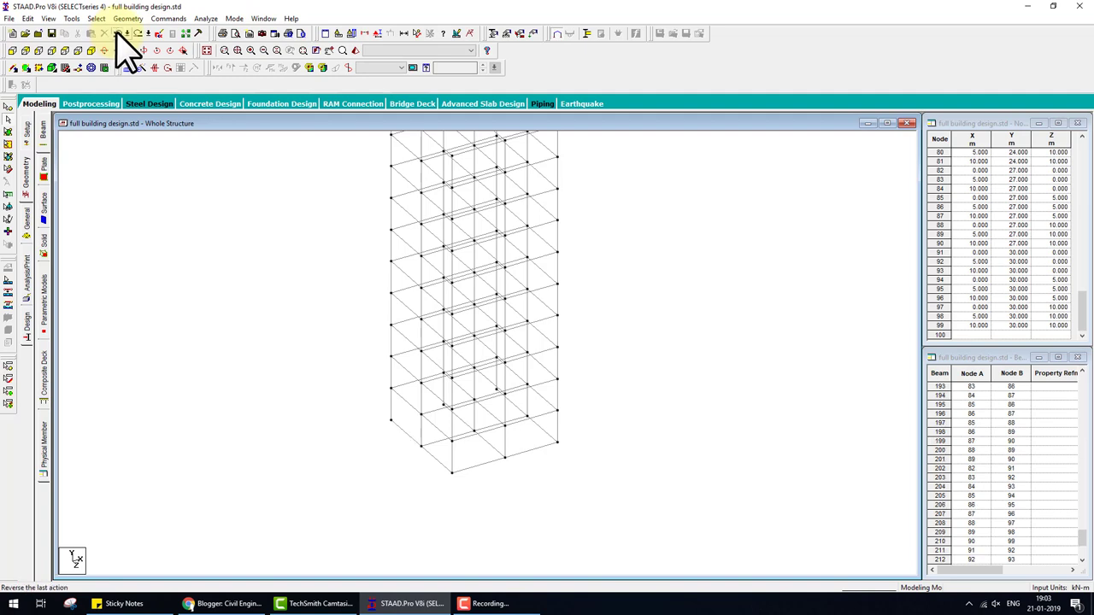
# - In front elevation, window-select the bottom-level beams and delete them, leaving bare base nodes
pyautogui.click(12, 50)
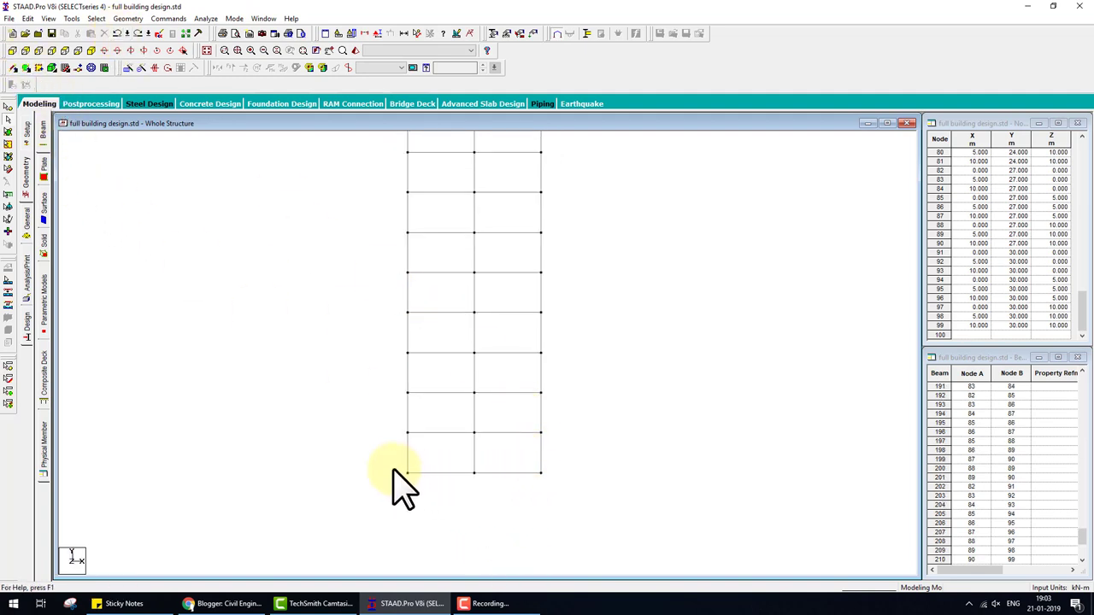
pyautogui.moveTo(392, 466); pyautogui.dragTo(606, 482)
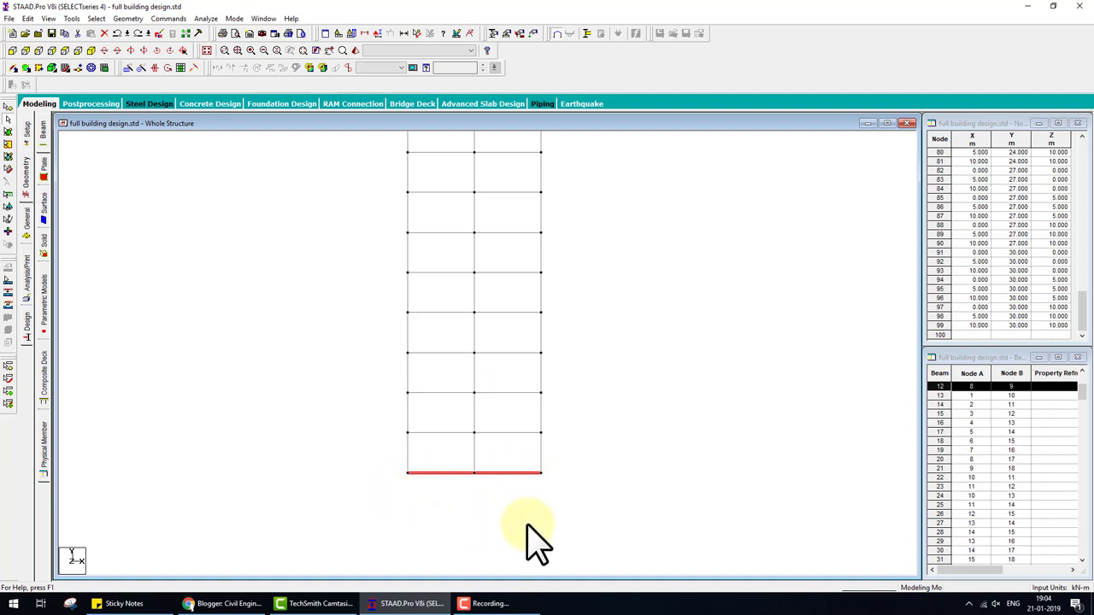
pyautogui.moveTo(647, 439); pyautogui.dragTo(640, 508, button='middle')
pyautogui.scroll(-1, 603, 496)
pyautogui.scroll(-1, 599, 479)
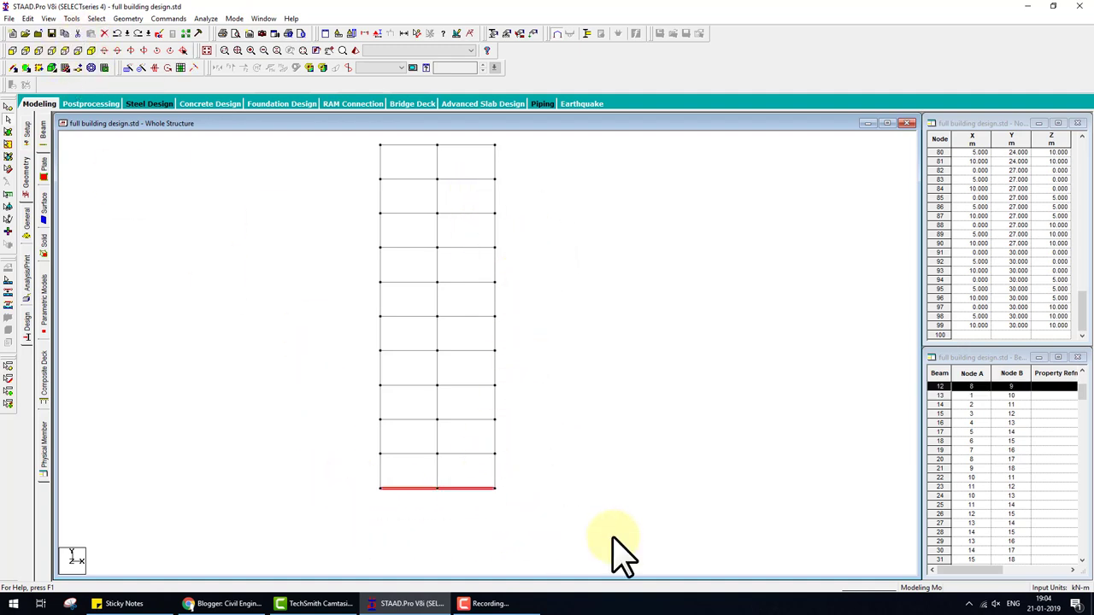
pyautogui.press('Delete')
pyautogui.press('Return')
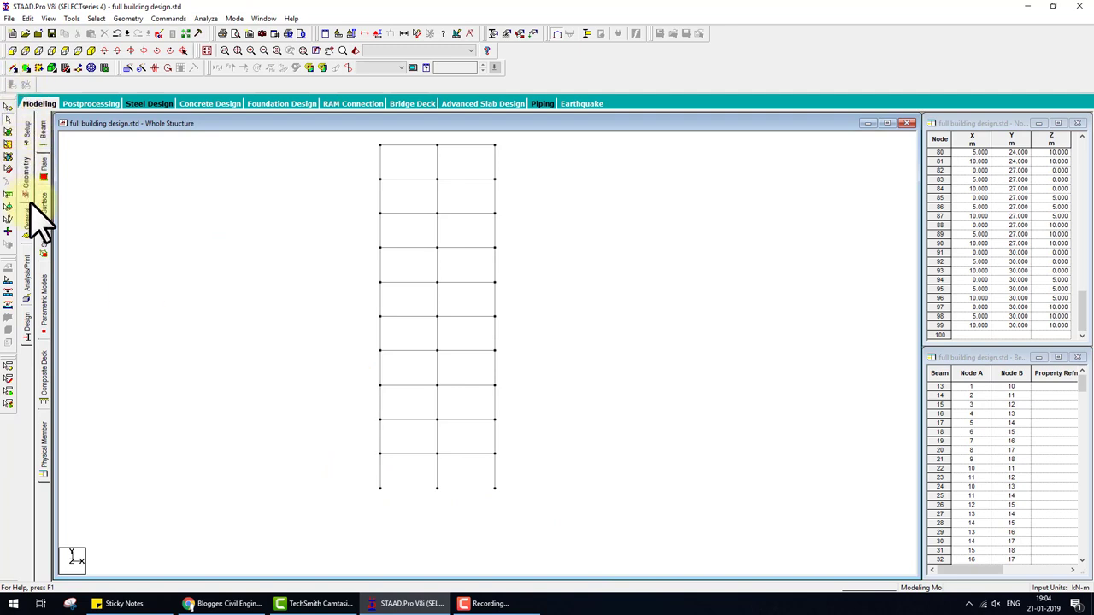
# - Create fixed support S2 and assign it to base nodes 1 to 9
pyautogui.click(30, 212)
pyautogui.click(41, 218)
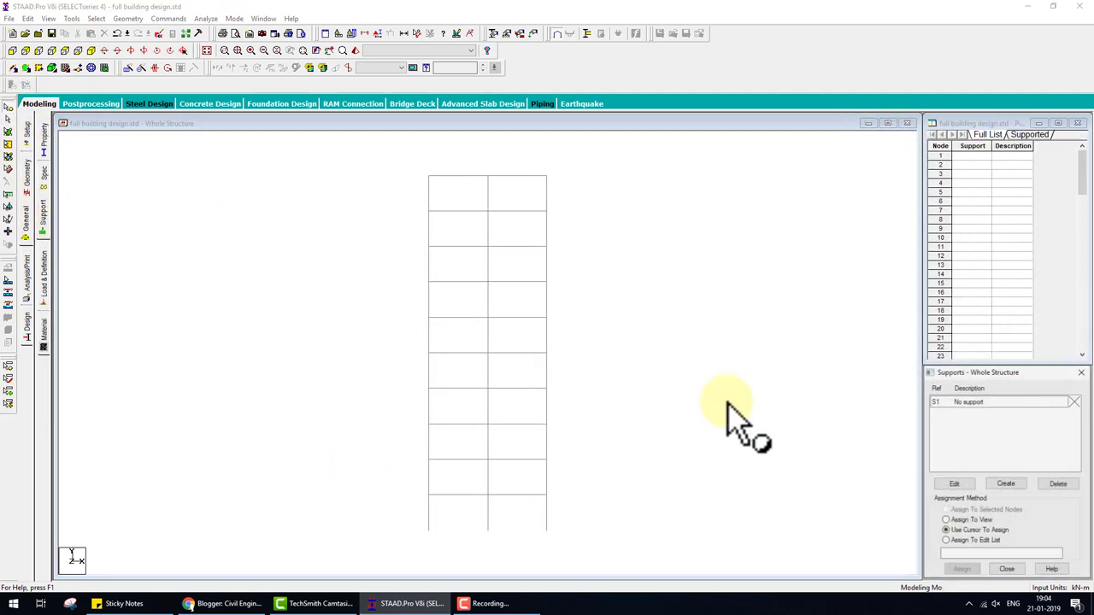
pyautogui.click(992, 487)
pyautogui.click(928, 580)
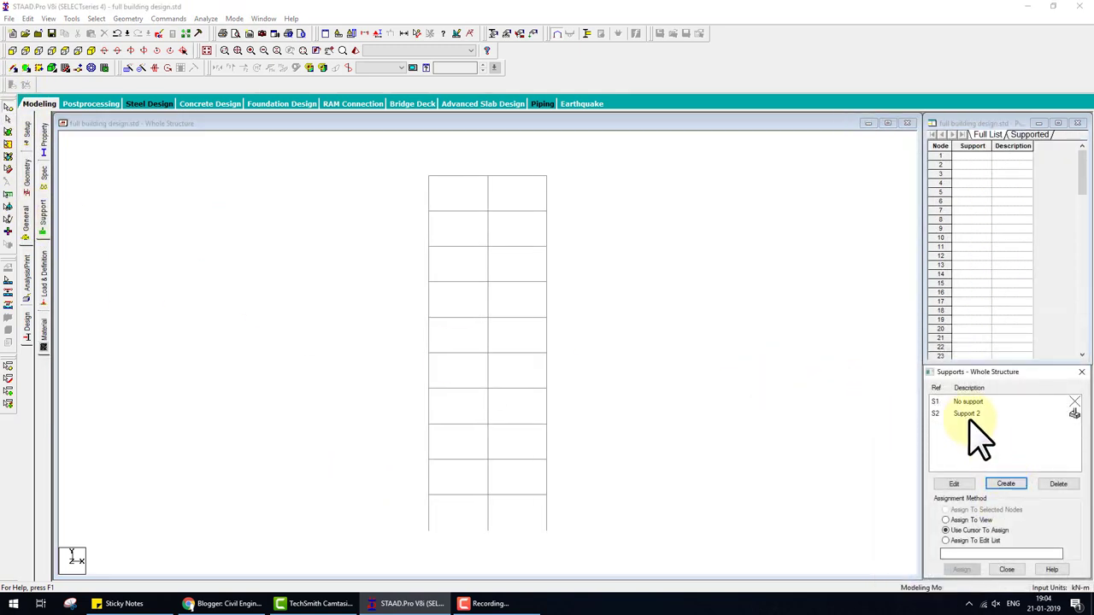
pyautogui.click(967, 414)
pyautogui.moveTo(379, 513); pyautogui.dragTo(840, 581)
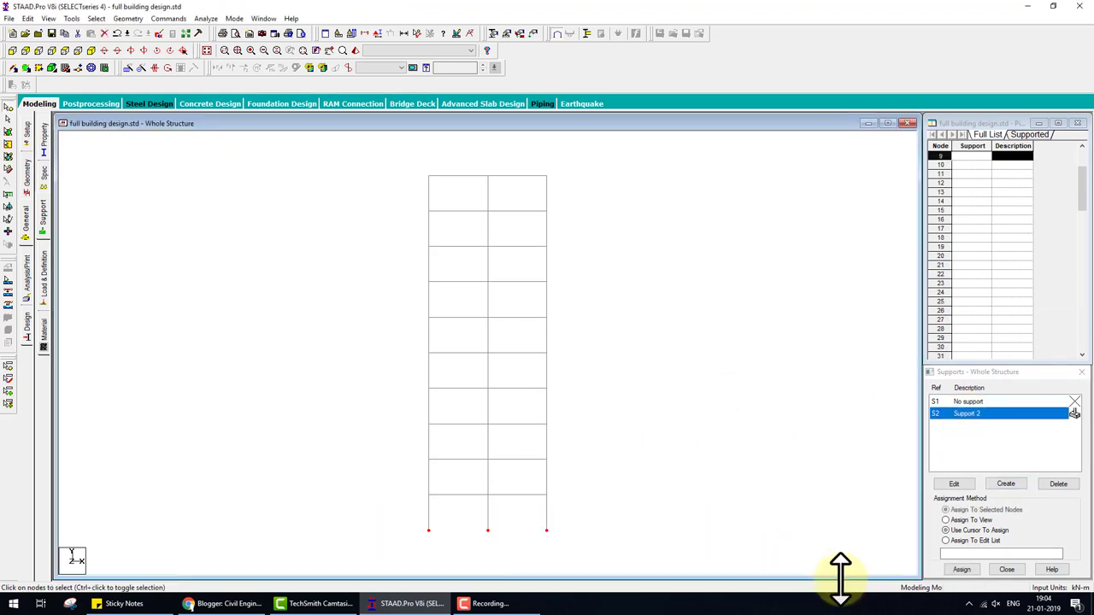
pyautogui.click(962, 570)
pyautogui.click(994, 501)
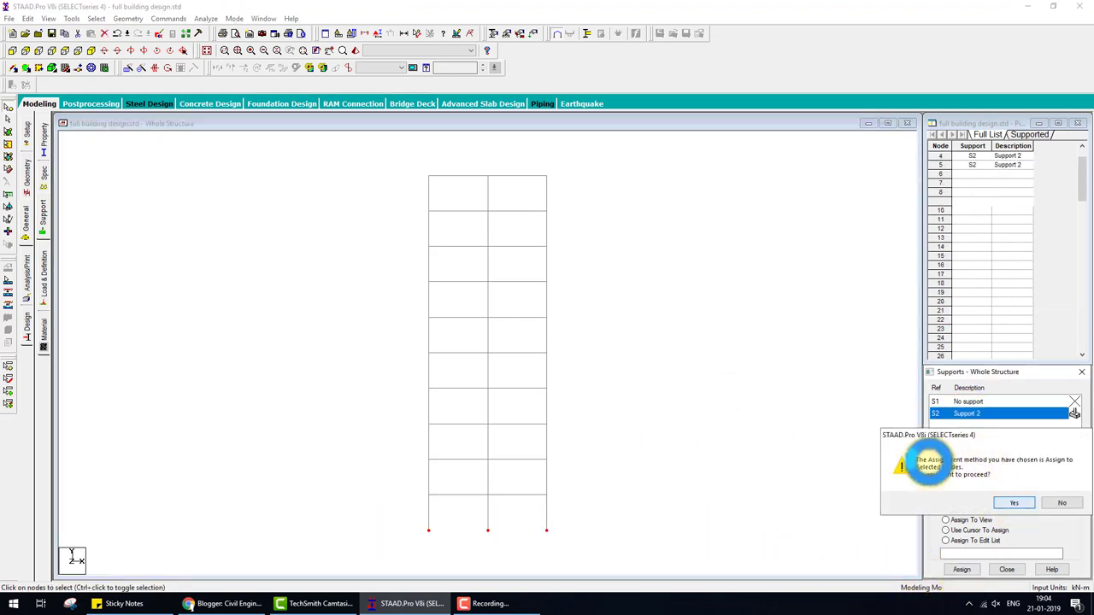
# - Review the supported frame in isometric view, then go to the General > Property page
pyautogui.click(96, 50)
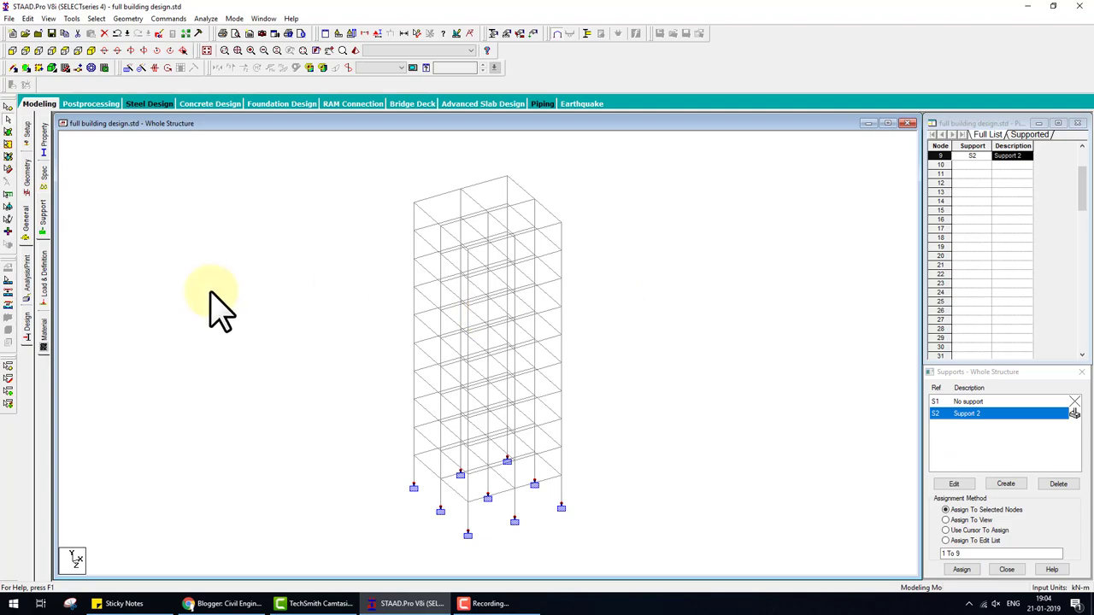
pyautogui.click(312, 604)
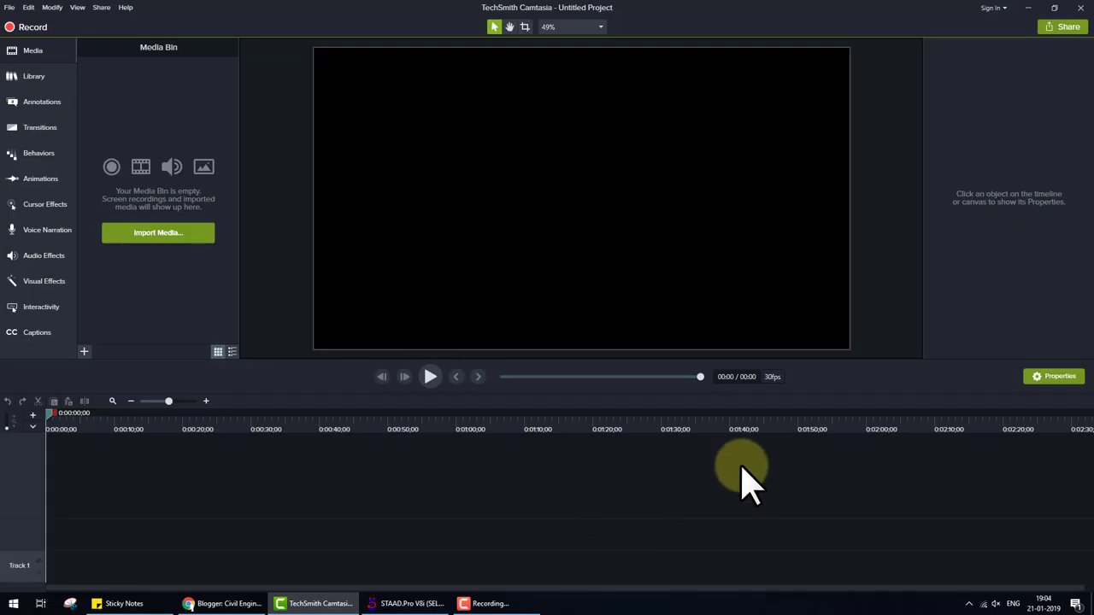
pyautogui.click(406, 603)
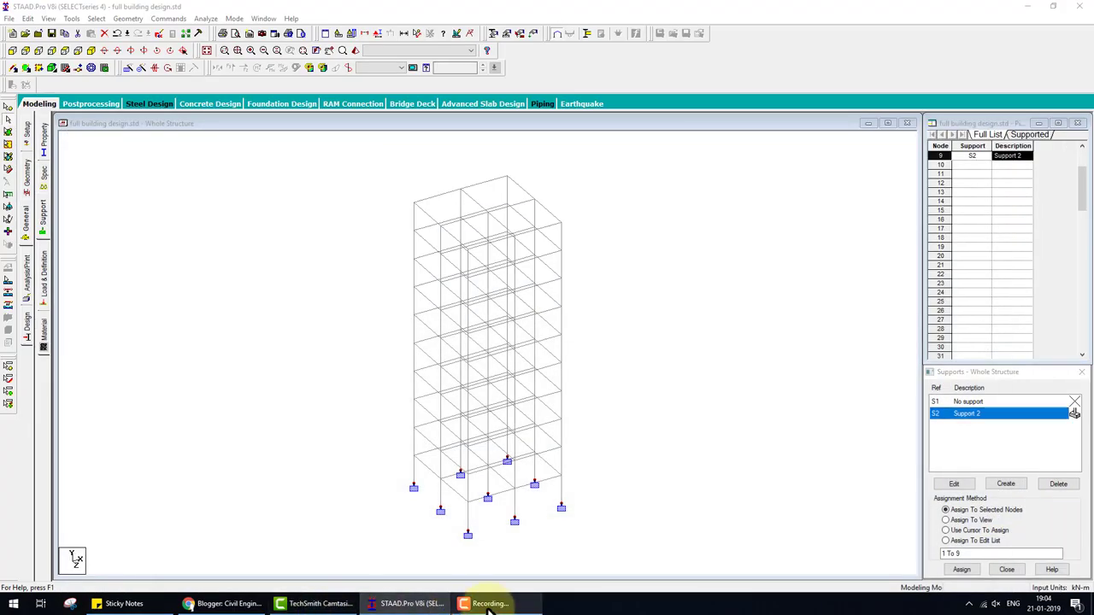
pyautogui.click(486, 604)
pyautogui.click(1039, 547)
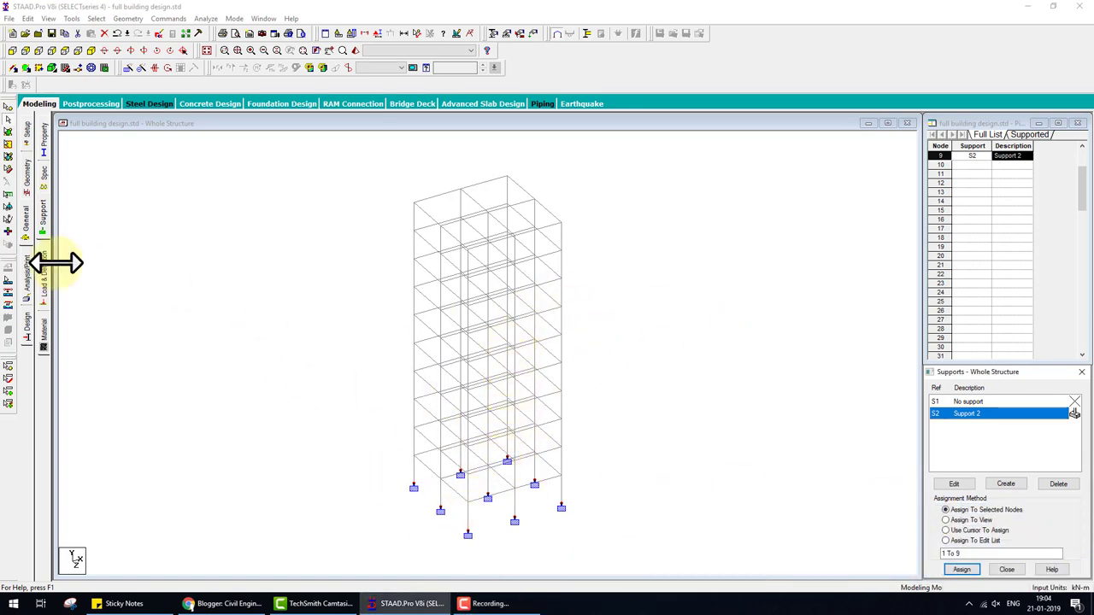
pyautogui.click(43, 138)
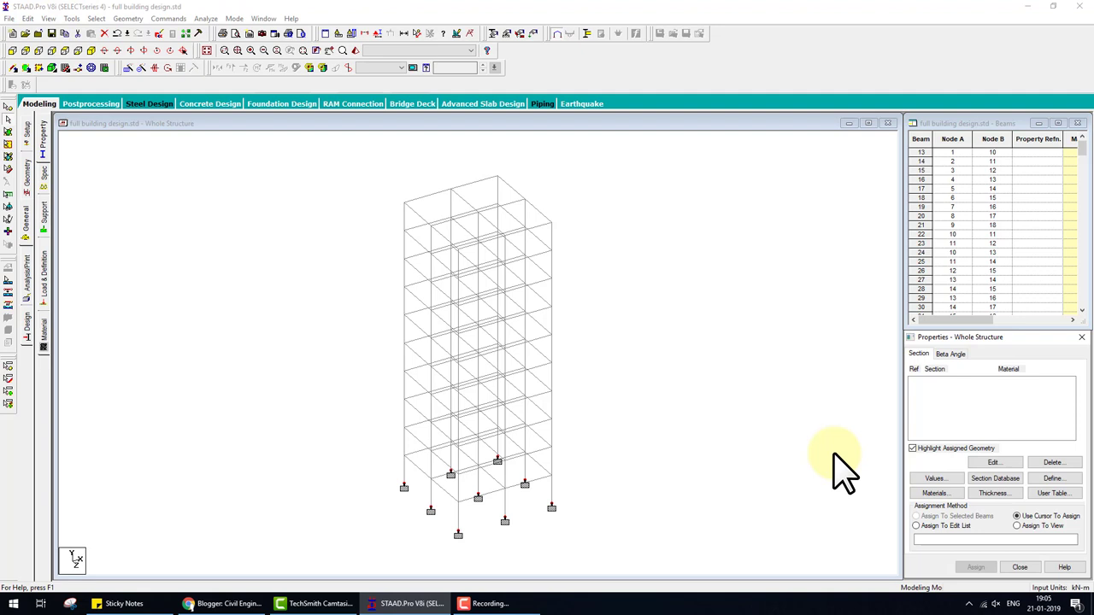
# - Add rectangular concrete sections YD 0.6 × ZD 0.3 and YD 0.6 × ZD 0.6 to the list
pyautogui.click(1052, 477)
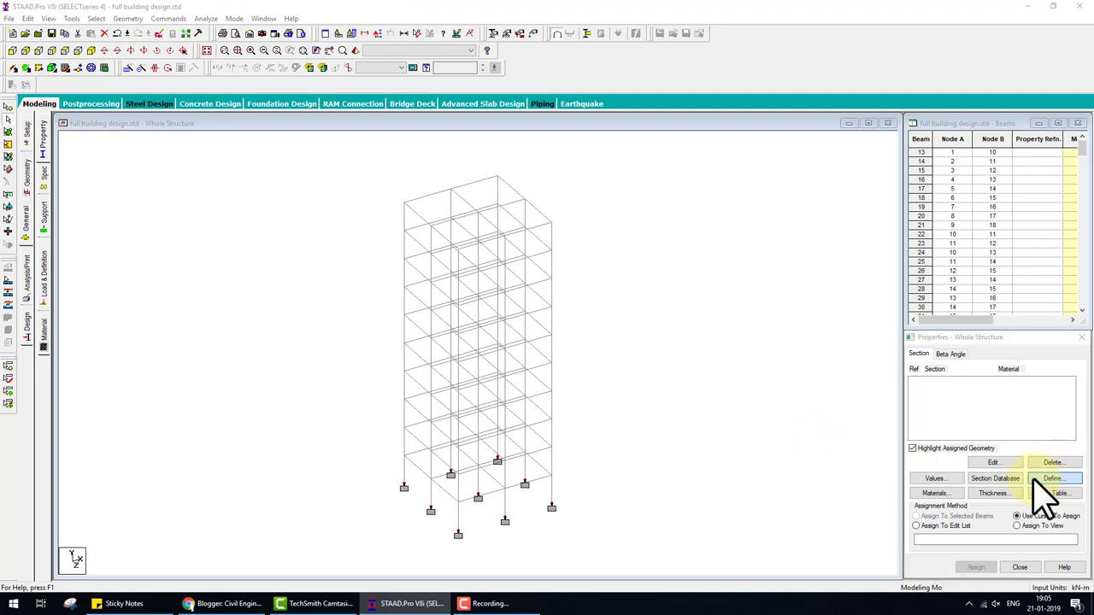
pyautogui.click(385, 212)
pyautogui.write('0')
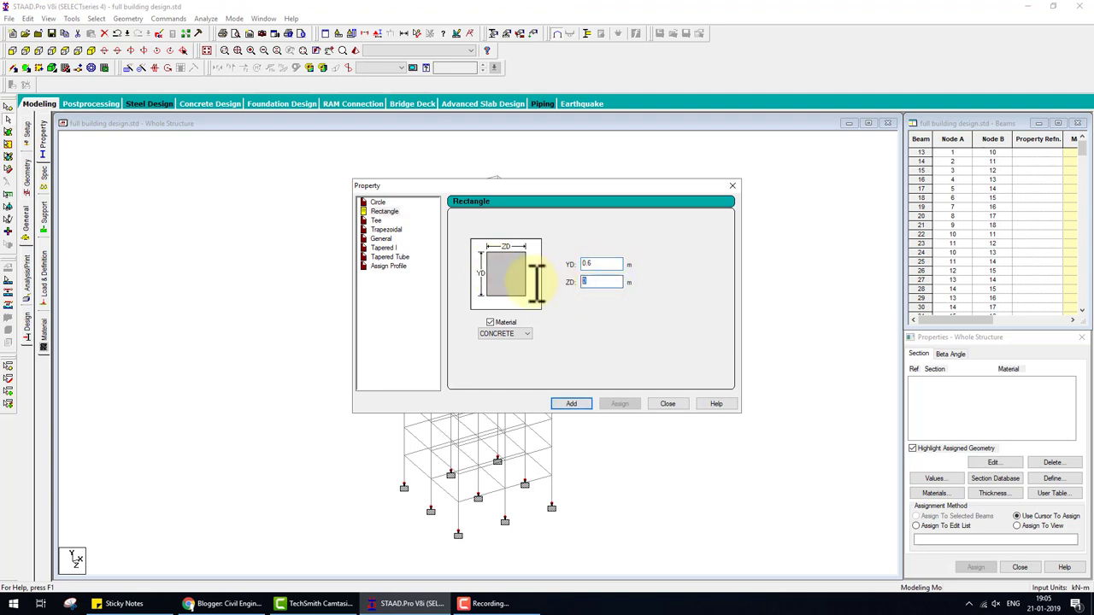
pyautogui.write('.3')
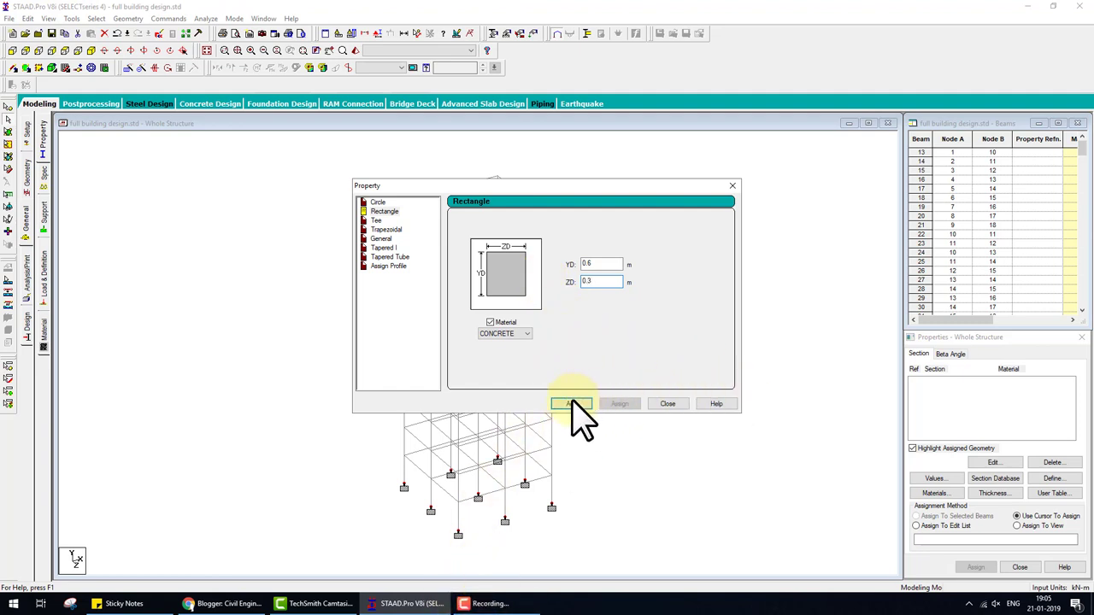
pyautogui.click(571, 403)
pyautogui.click(602, 281)
pyautogui.press('BackSpace')
pyautogui.press('BackSpace')
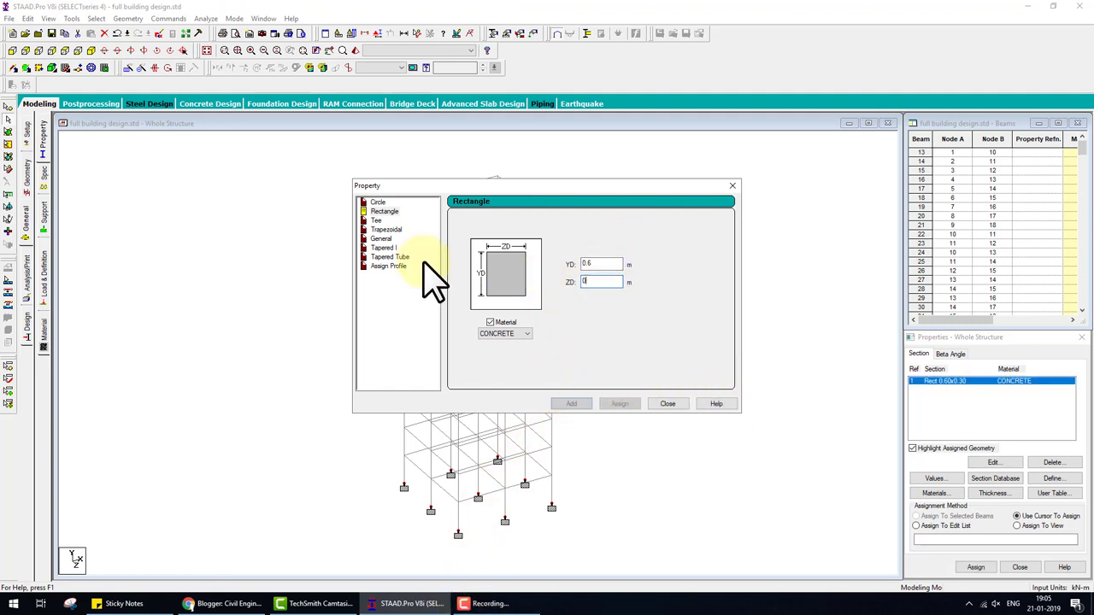
pyautogui.write('.6')
pyautogui.click(560, 405)
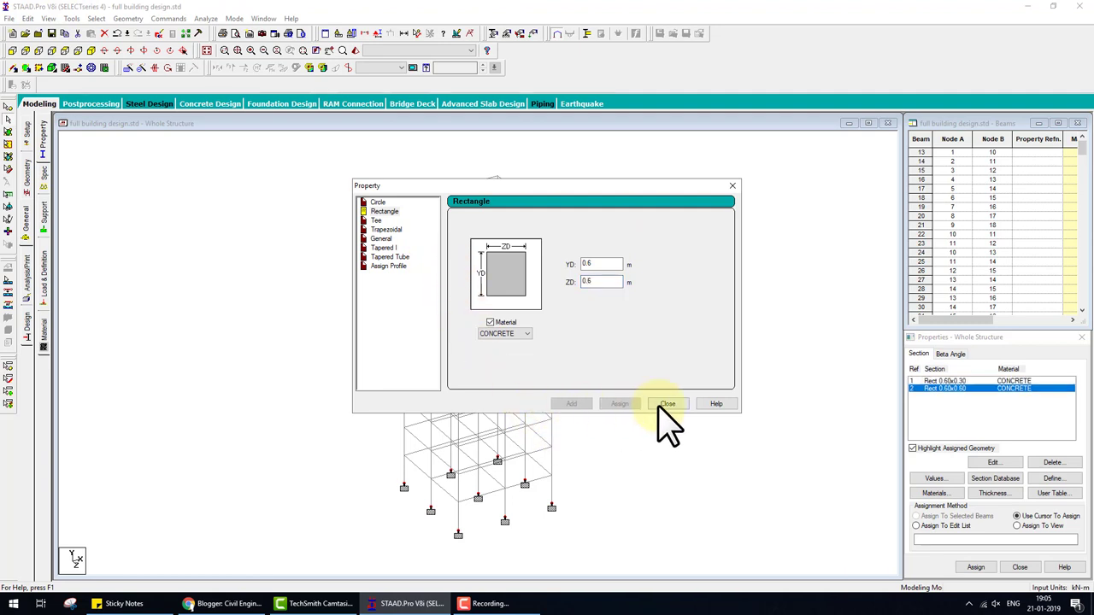
pyautogui.click(667, 403)
pyautogui.click(940, 382)
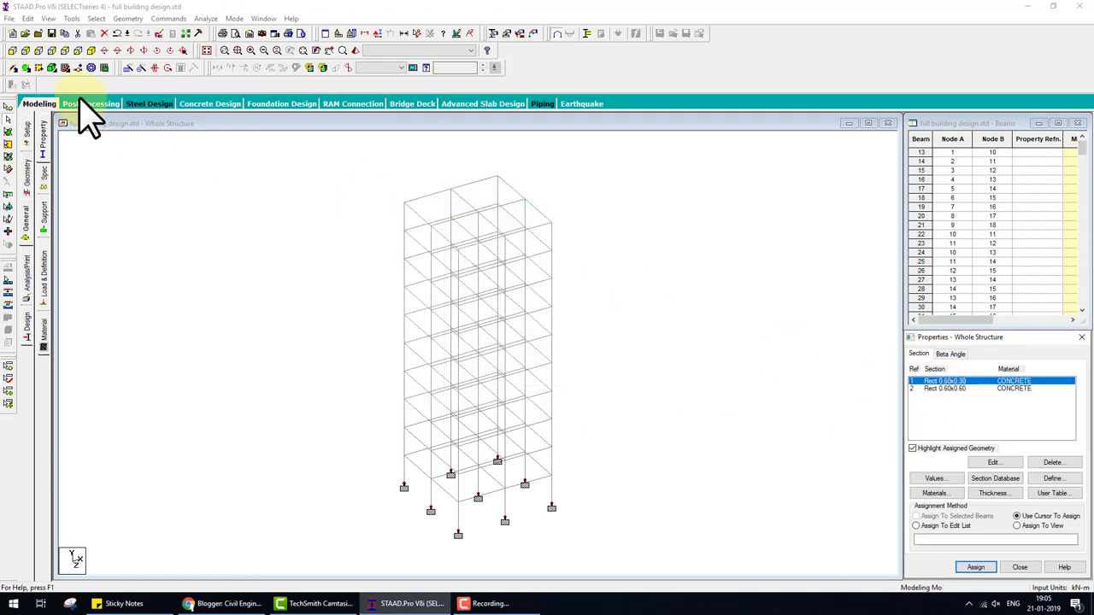
# - Assign Rect 0.60x0.30 to all beams parallel to X and Z
pyautogui.click(97, 19)
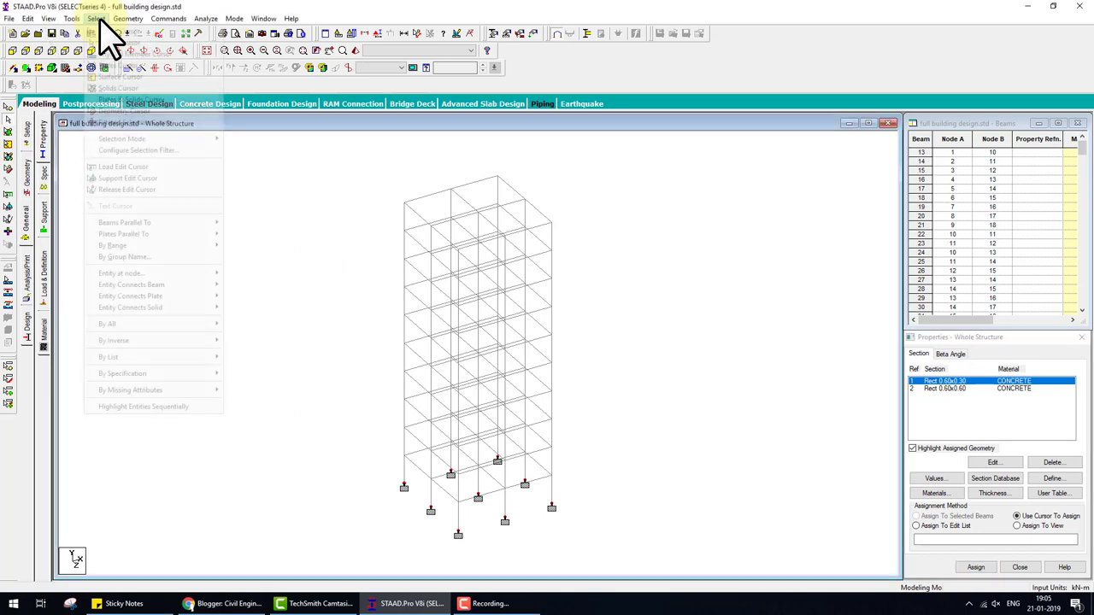
pyautogui.click(241, 222)
pyautogui.click(97, 19)
pyautogui.moveTo(125, 222)
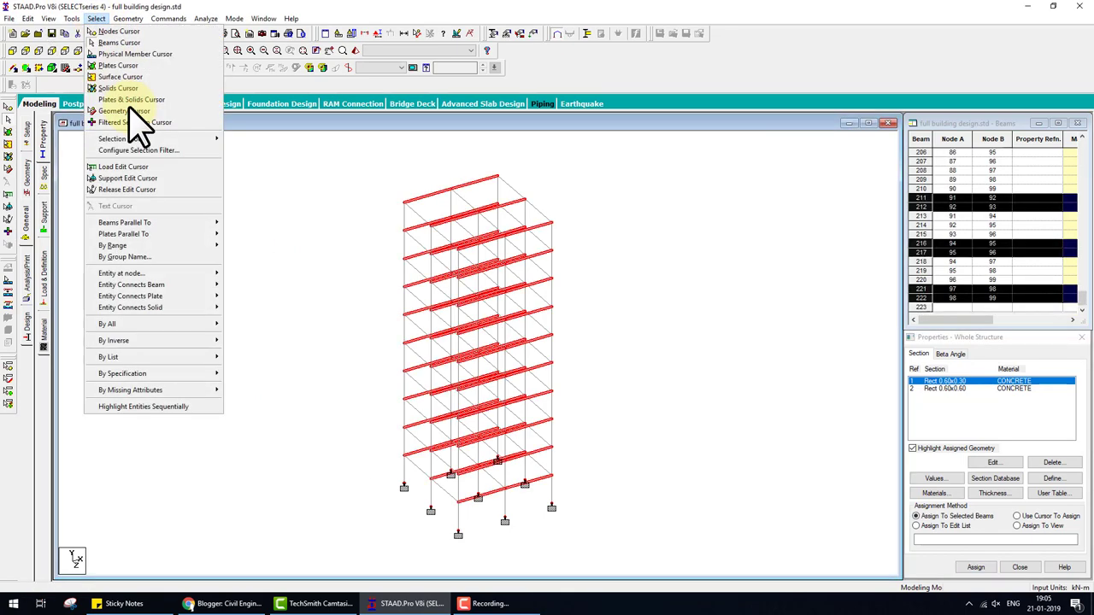
pyautogui.click(250, 246)
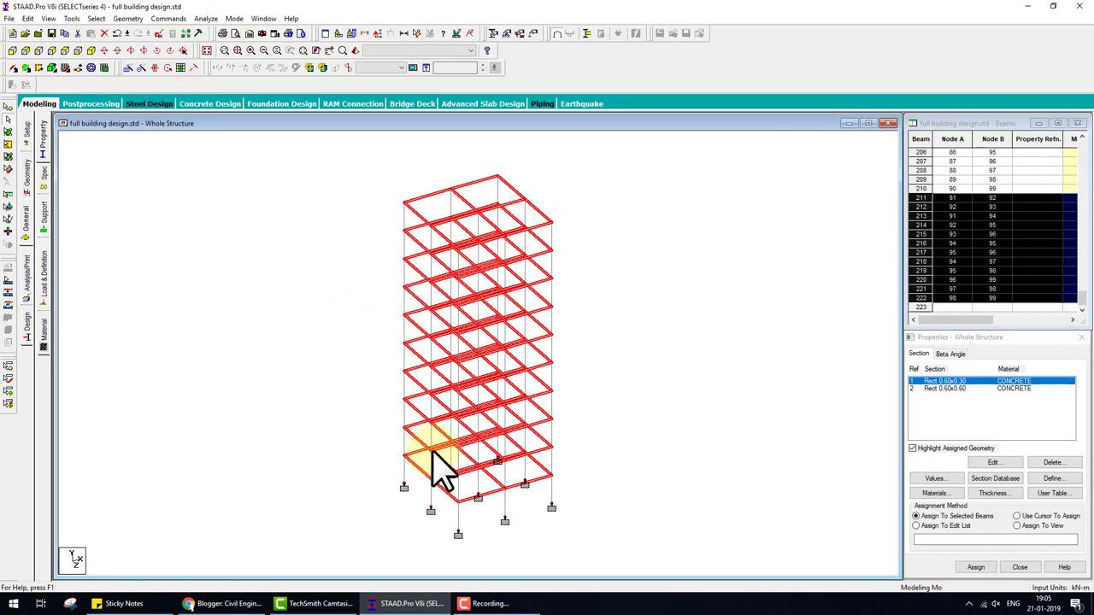
pyautogui.click(976, 567)
pyautogui.click(1013, 486)
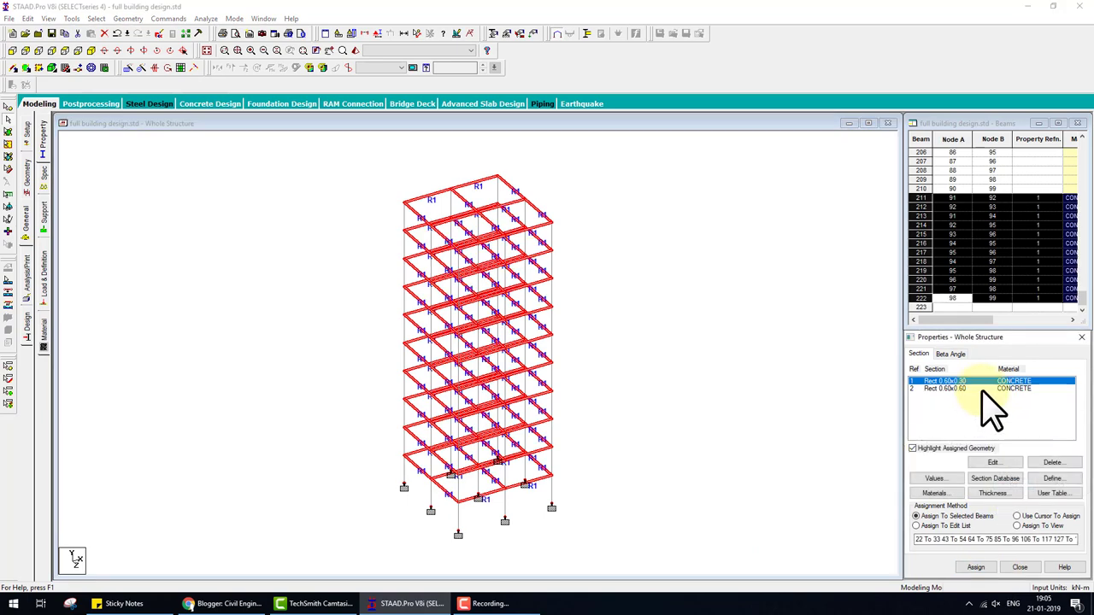
# - Assign Rect 0.60x0.60 to all columns parallel to Y
pyautogui.click(953, 389)
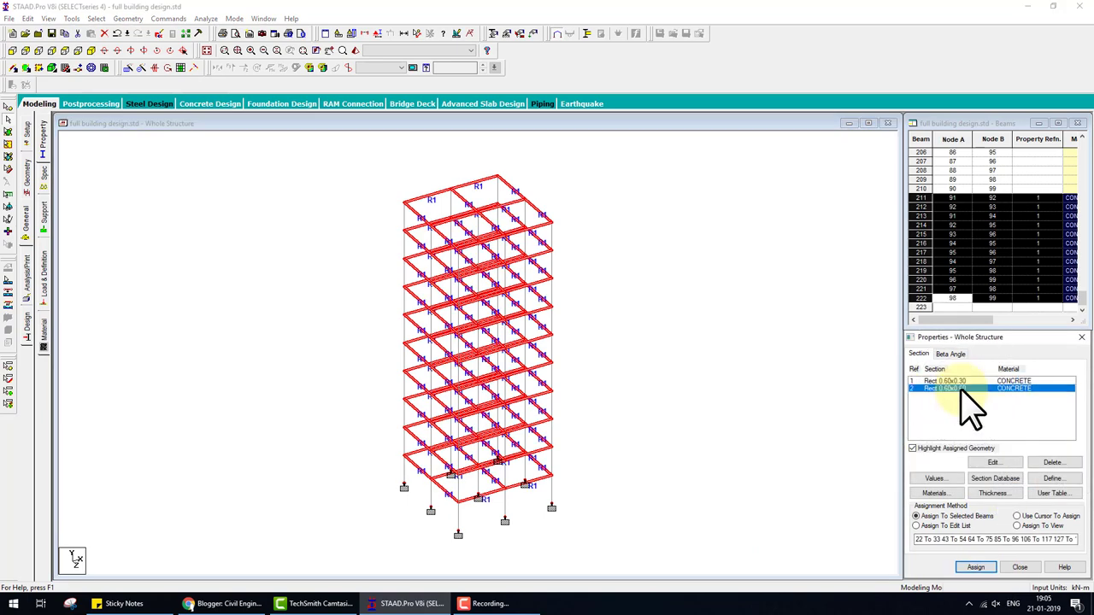
pyautogui.click(95, 19)
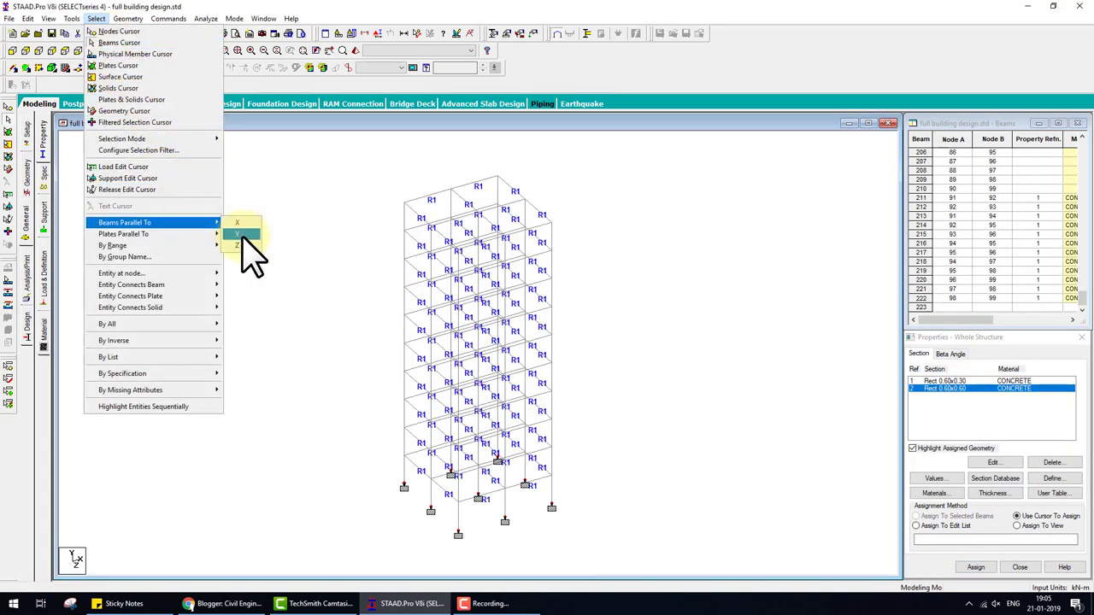
pyautogui.click(243, 233)
pyautogui.click(977, 568)
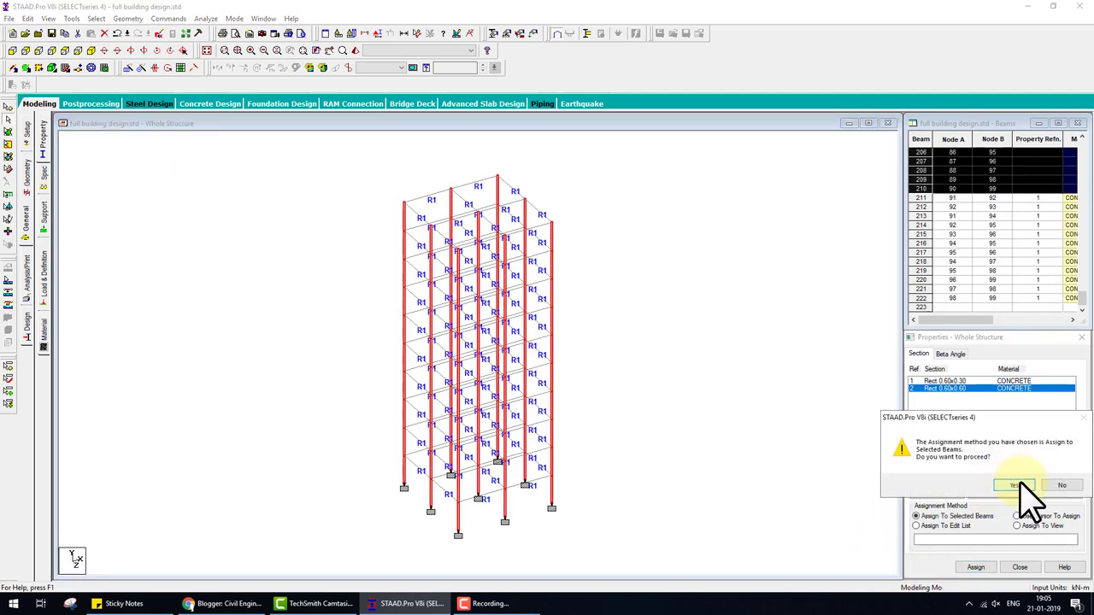
pyautogui.click(1015, 485)
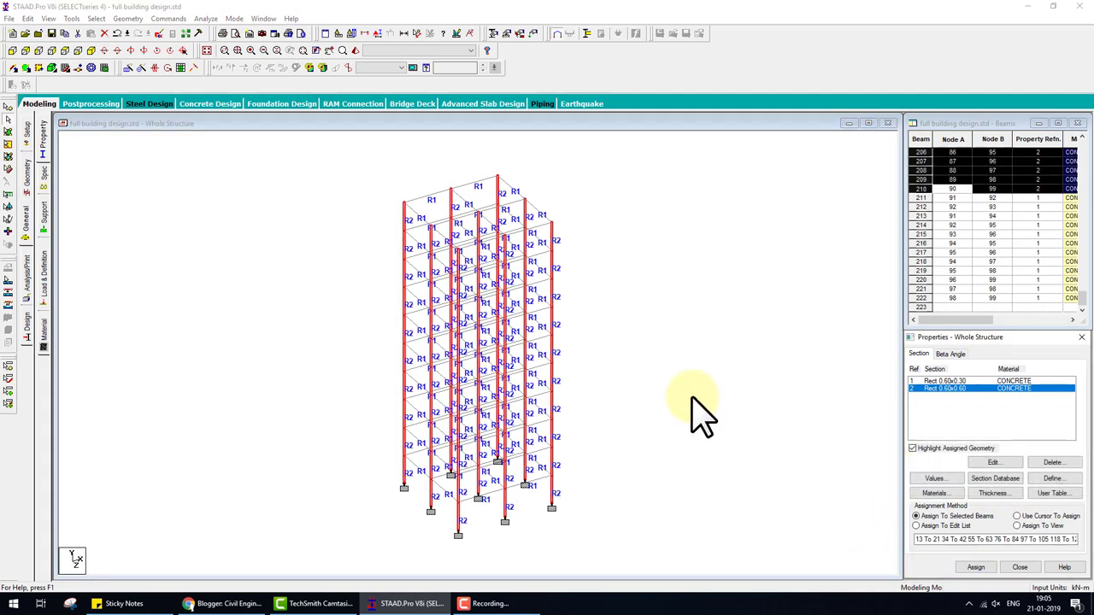
# - Check the assigned sections in a rotated rendered 3D view
pyautogui.click(349, 68)
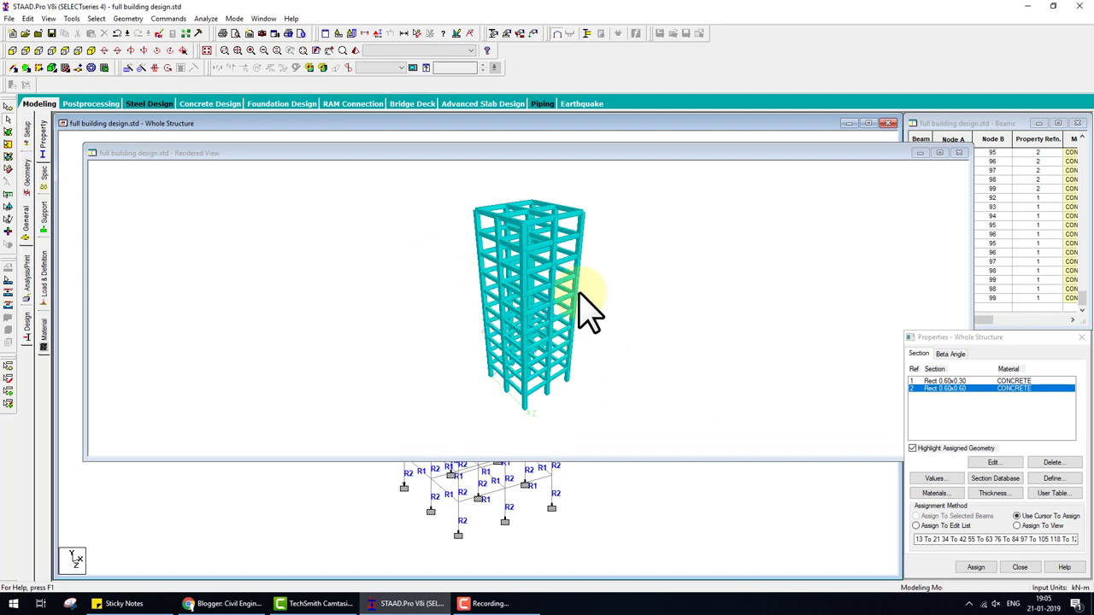
pyautogui.moveTo(627, 300); pyautogui.dragTo(770, 325)
pyautogui.click(958, 154)
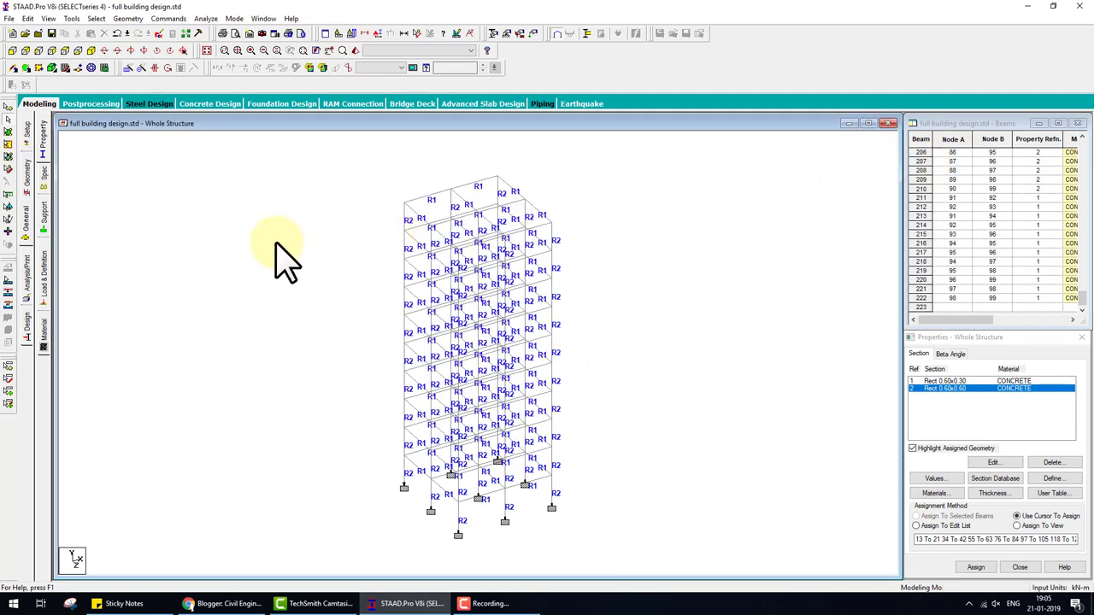
pyautogui.click(48, 277)
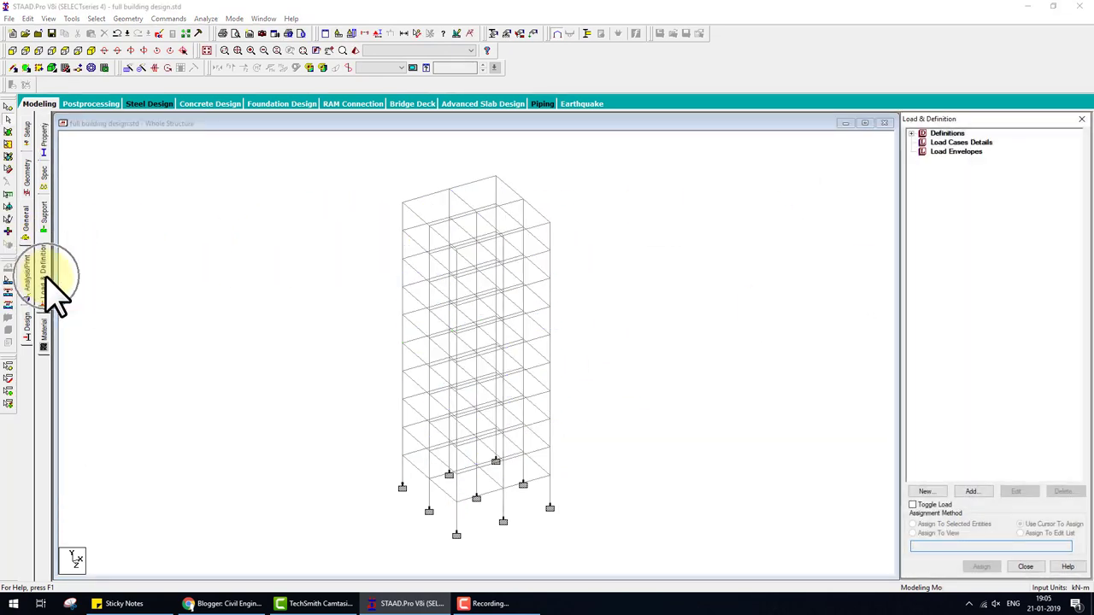
# - Create load case 1 titled 'dead' with the Dead loading type
pyautogui.click(962, 142)
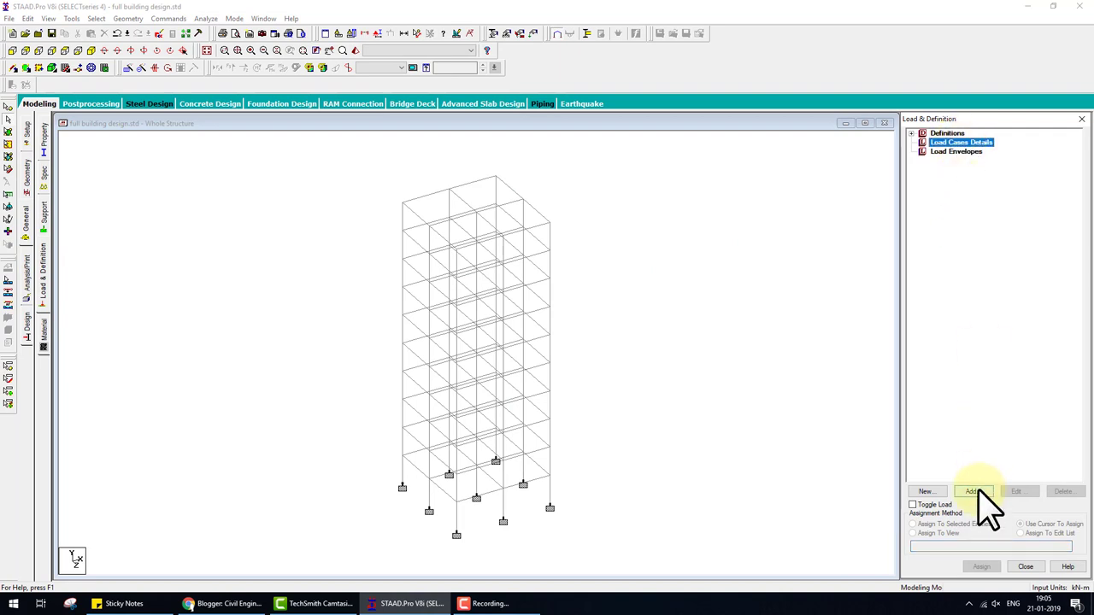
pyautogui.click(974, 492)
pyautogui.click(598, 239)
pyautogui.click(538, 277)
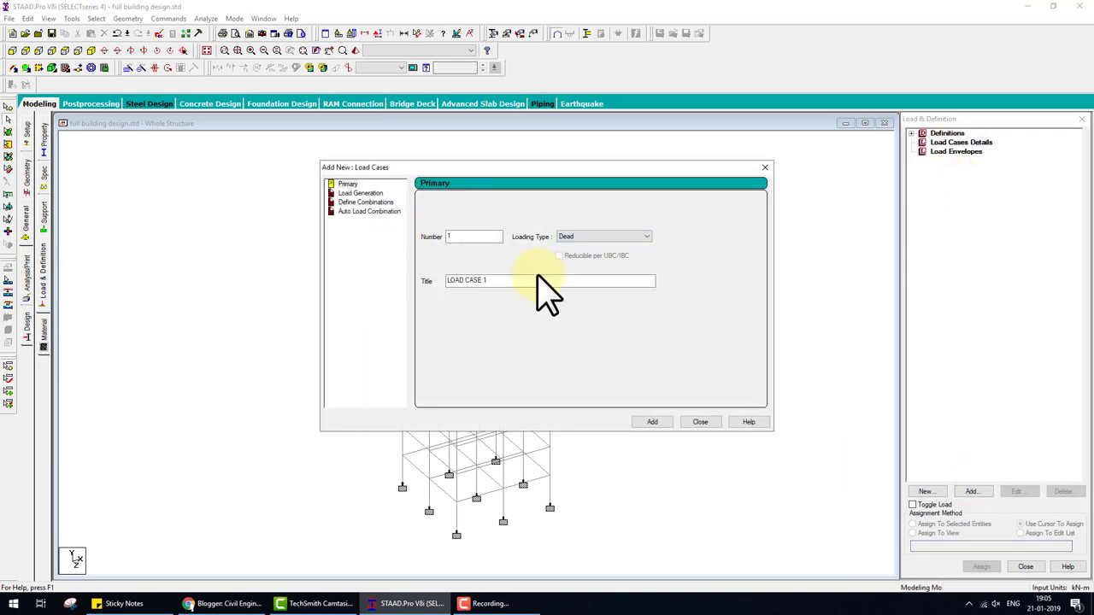
pyautogui.moveTo(538, 279); pyautogui.dragTo(314, 299)
pyautogui.write('dead')
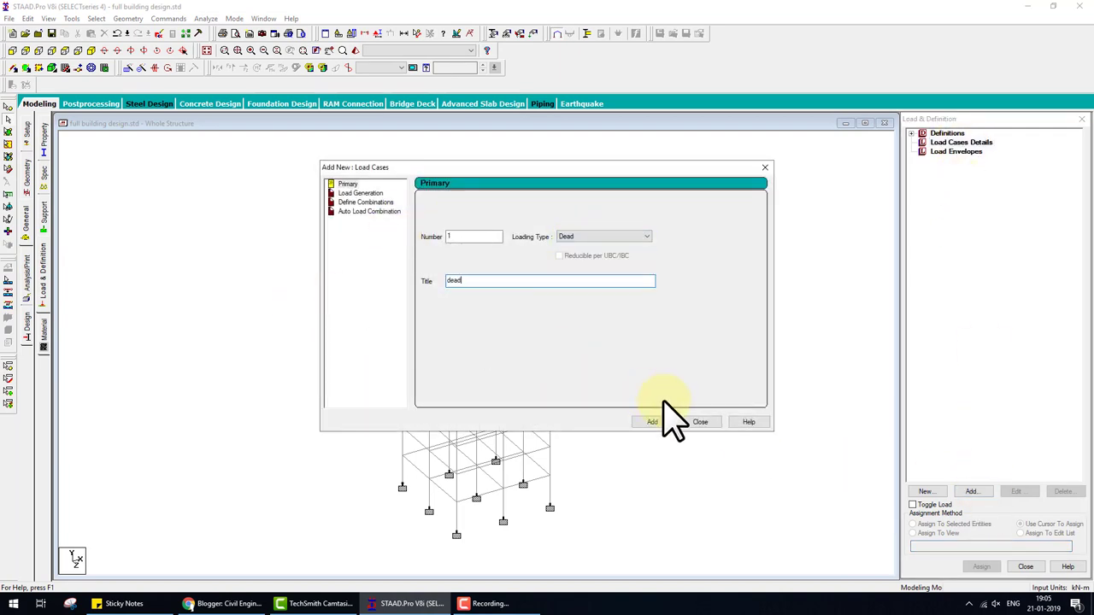
pyautogui.click(662, 422)
# - Add load case 2 titled 'live' of Live type, saving the structure when prompted
pyautogui.click(628, 237)
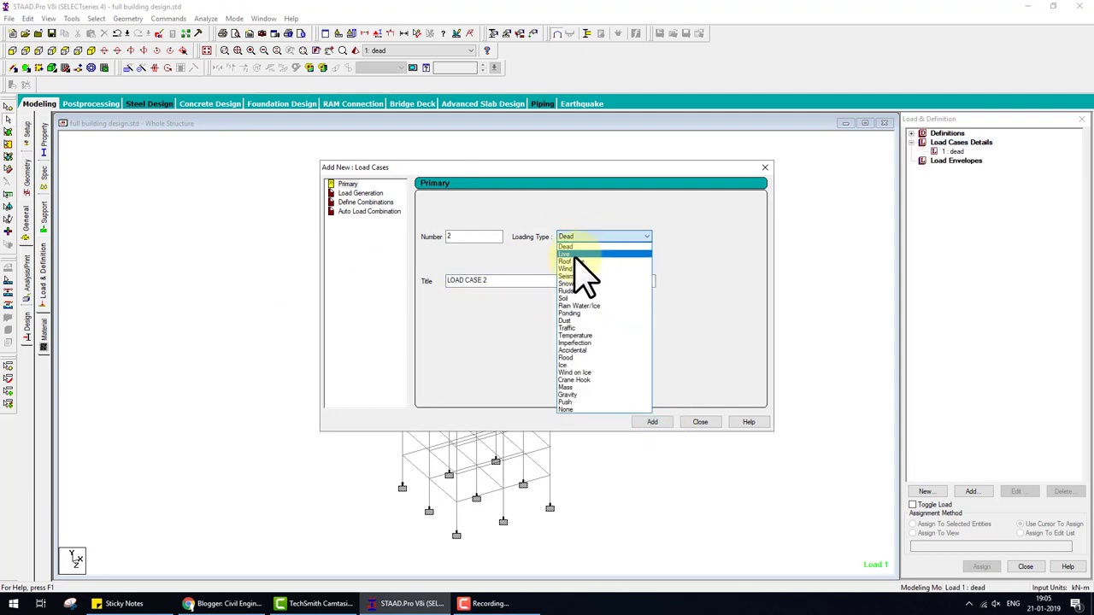
pyautogui.click(617, 252)
pyautogui.moveTo(506, 282); pyautogui.dragTo(291, 293)
pyautogui.write('li')
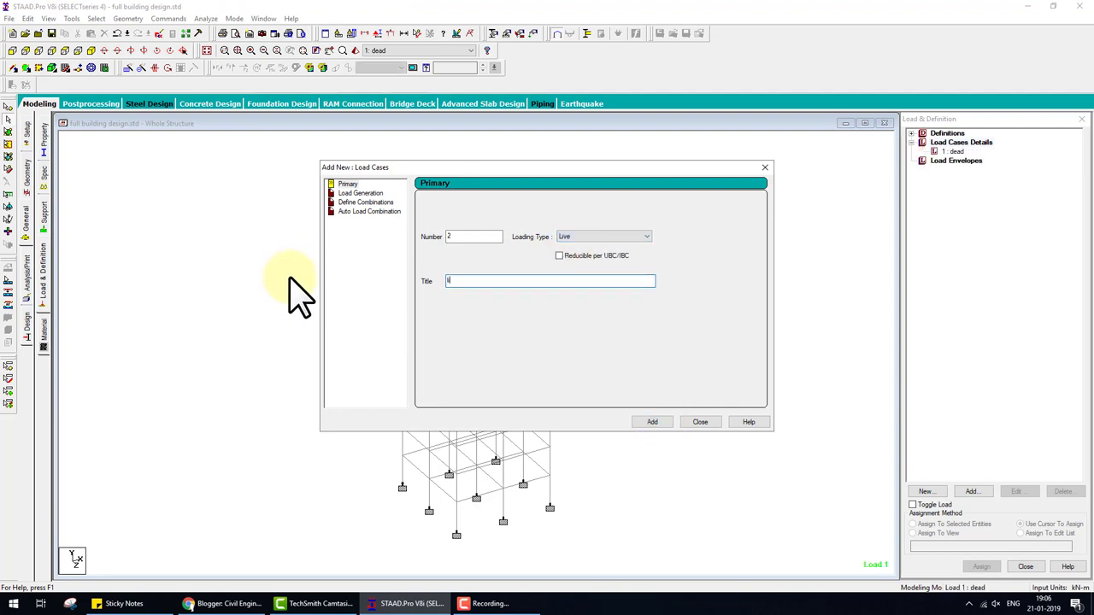
pyautogui.click(540, 325)
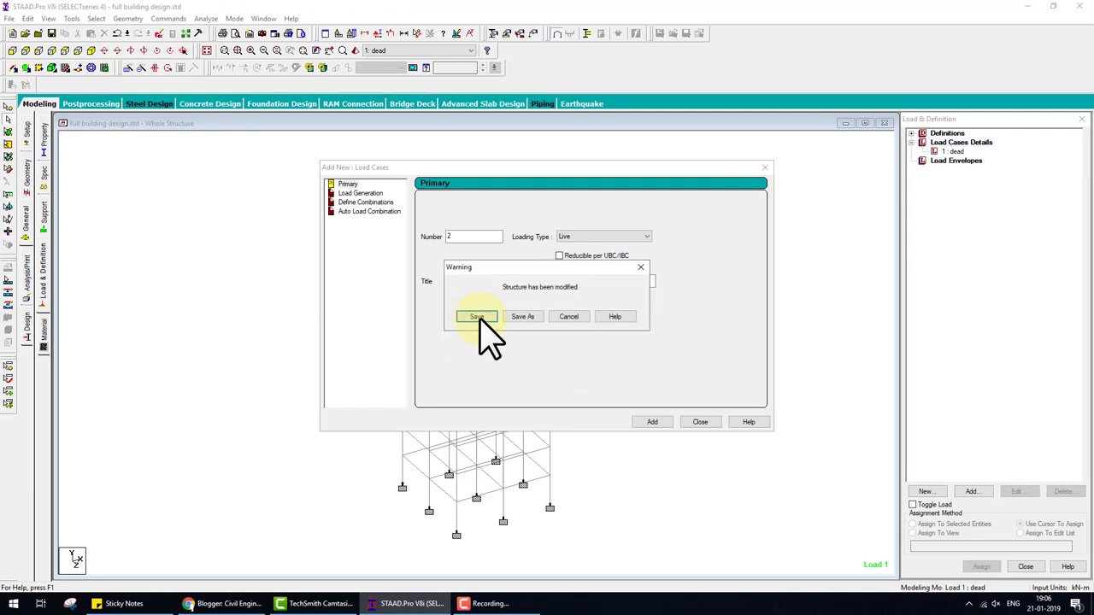
pyautogui.click(479, 313)
pyautogui.write('l')
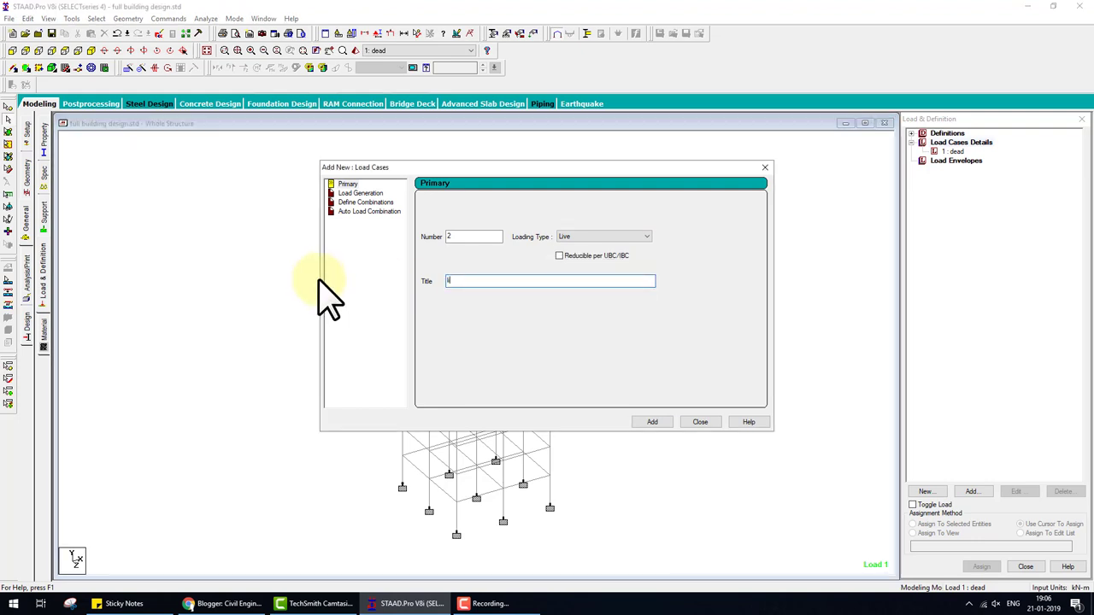
pyautogui.write('ive')
pyautogui.click(652, 422)
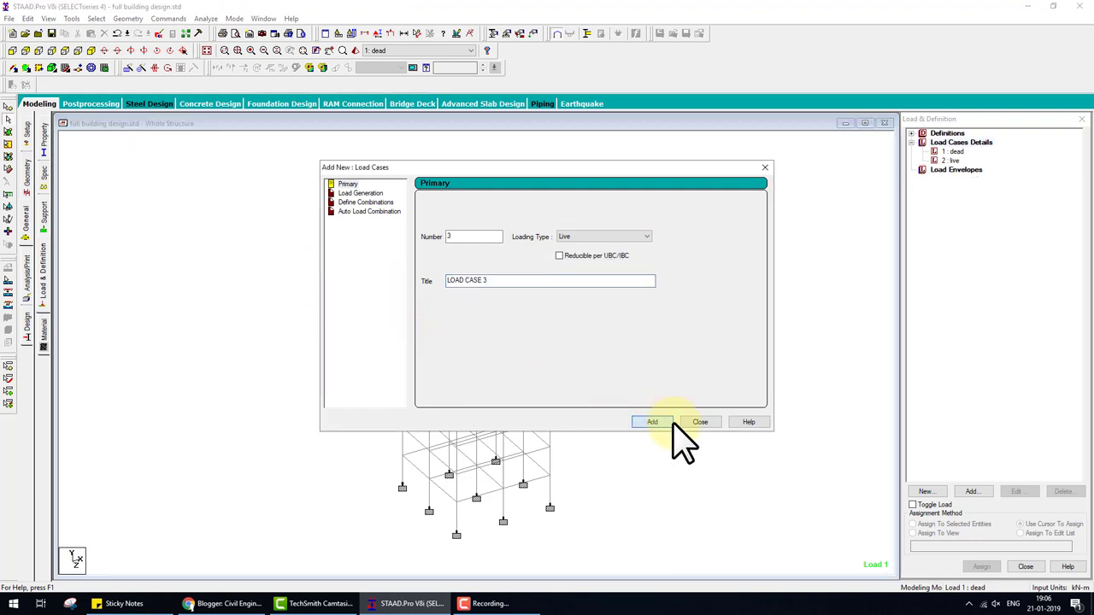
pyautogui.click(700, 422)
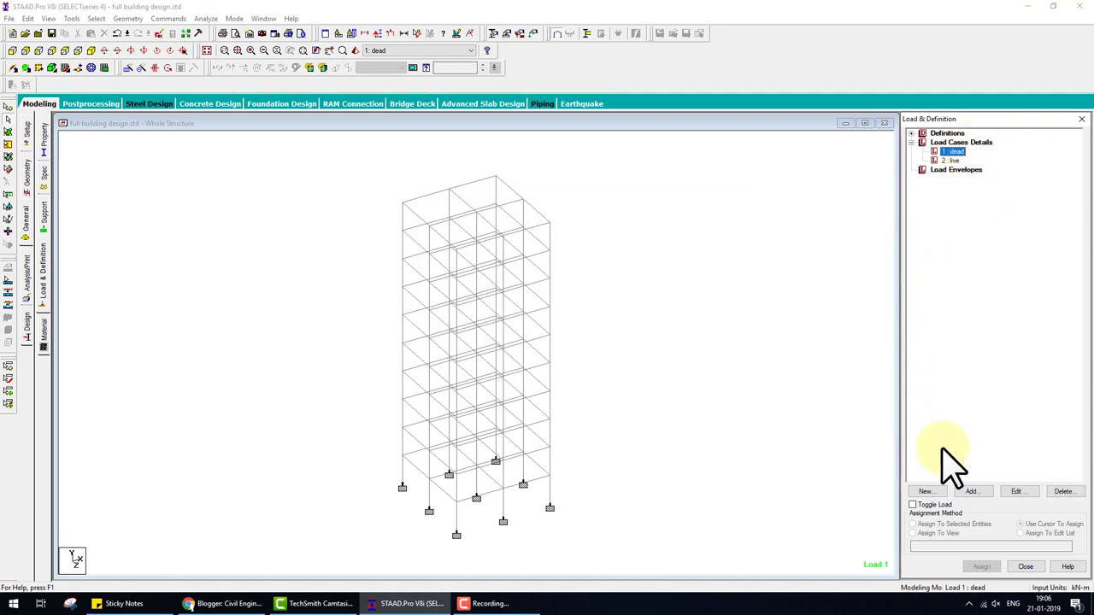
pyautogui.click(972, 494)
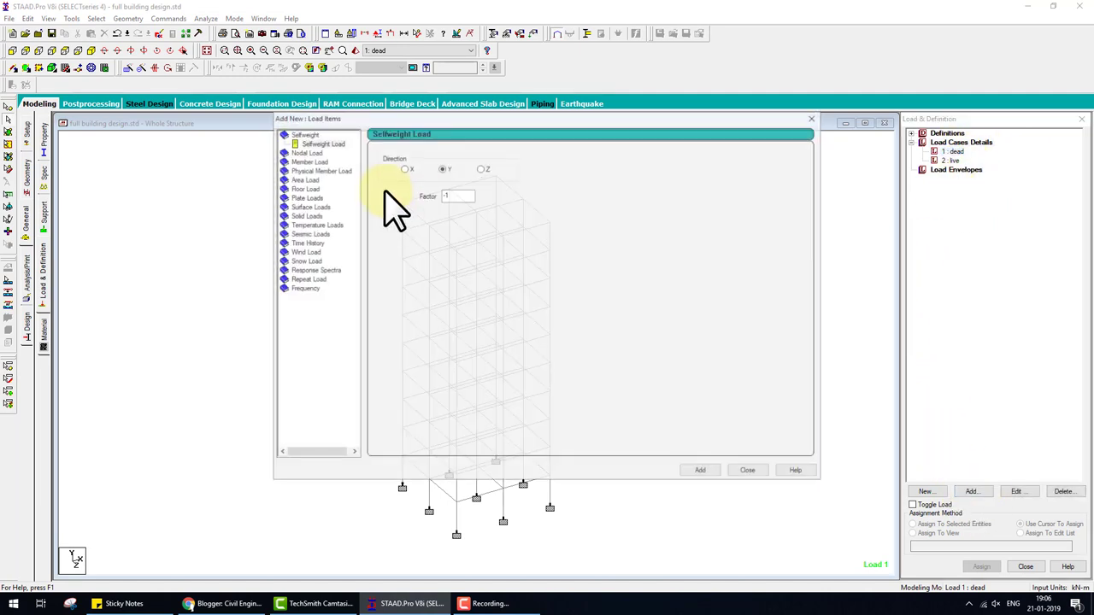
# - Add a SELFWEIGHT Y -1 load to the dead case and assign it to the entire structure
pyautogui.doubleClick(460, 195)
pyautogui.click(702, 472)
pyautogui.click(750, 471)
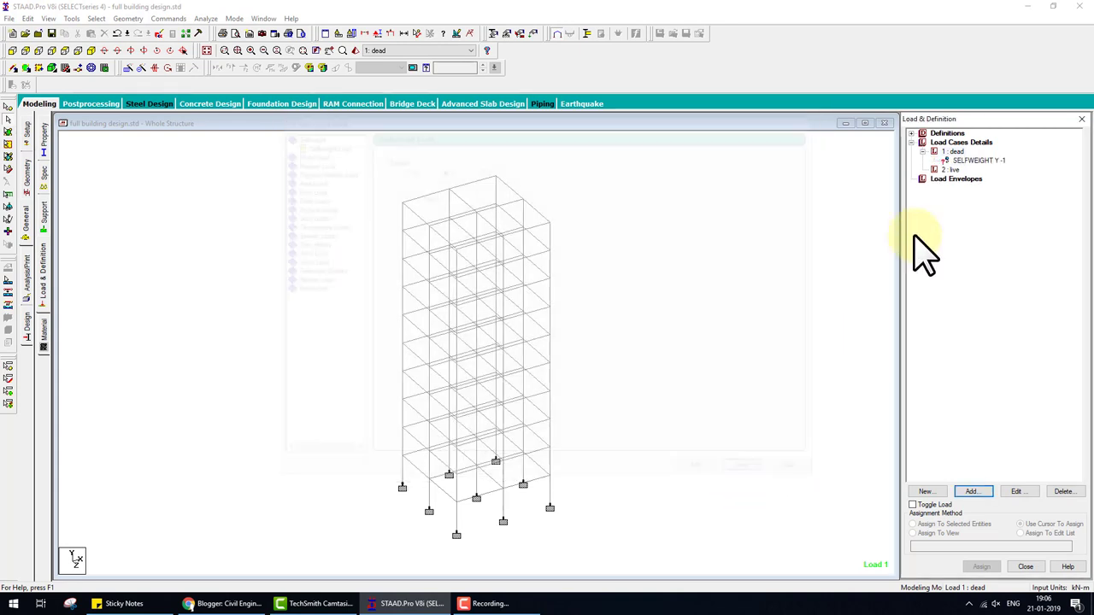
pyautogui.click(978, 161)
pyautogui.click(940, 534)
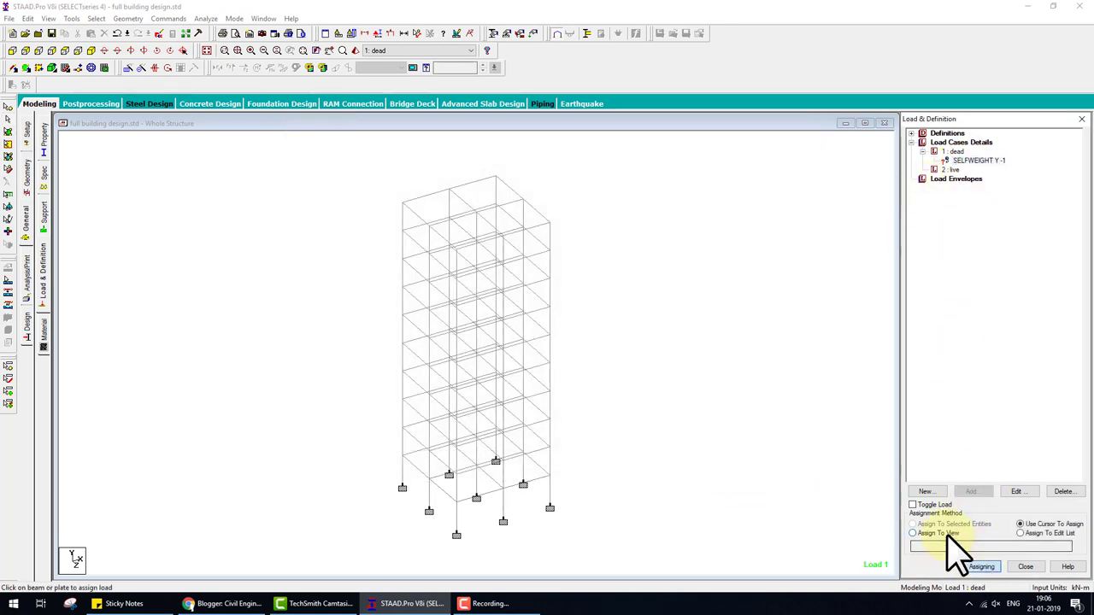
pyautogui.click(981, 567)
pyautogui.click(1018, 376)
pyautogui.click(725, 272)
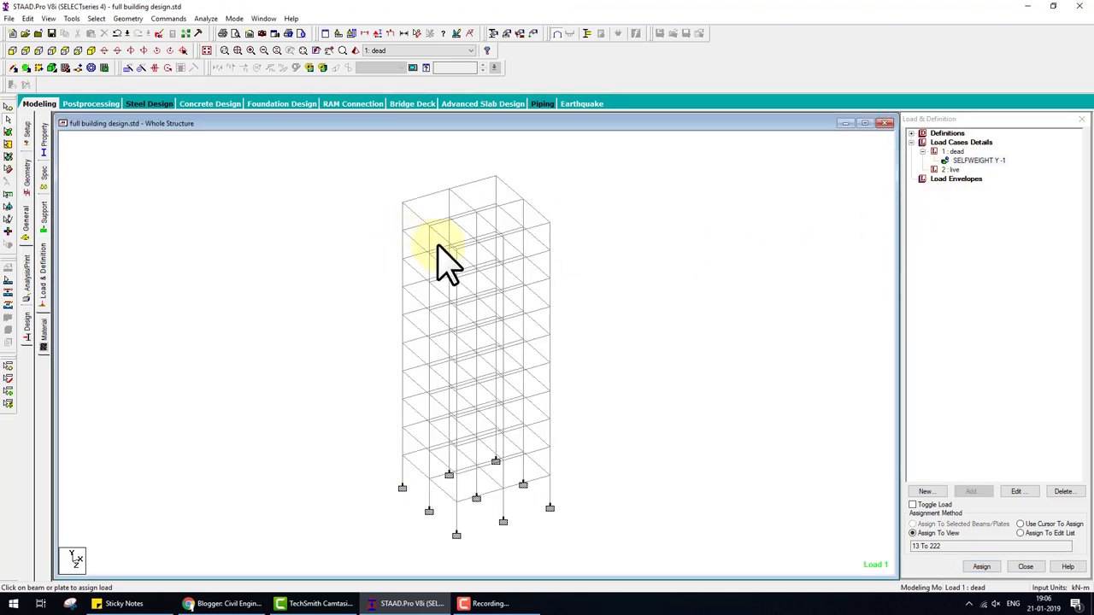
pyautogui.click(954, 154)
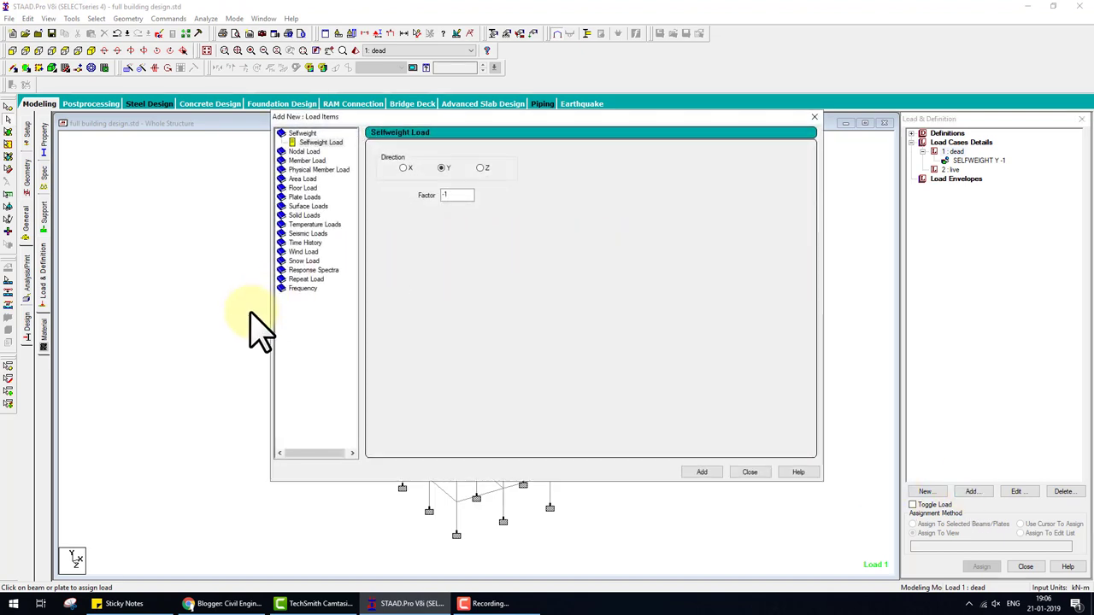
pyautogui.hotkey('ctrl', 'shift', 'd')
pyautogui.moveTo(371, 324); pyautogui.dragTo(654, 323)
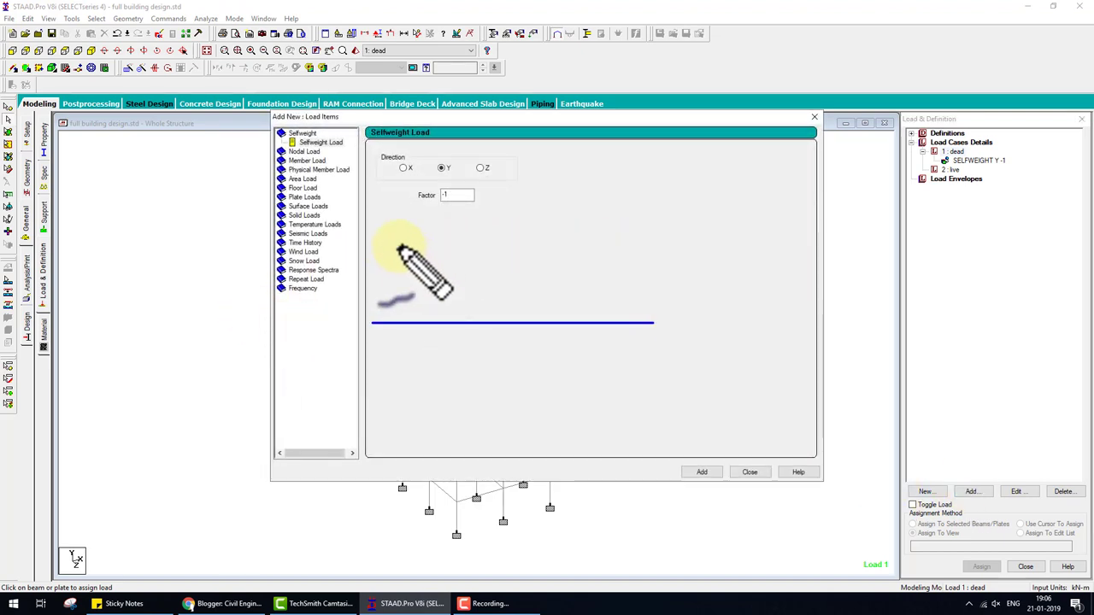
pyautogui.moveTo(374, 247); pyautogui.dragTo(648, 243)
pyautogui.moveTo(381, 270); pyautogui.dragTo(618, 270)
pyautogui.moveTo(390, 294); pyautogui.dragTo(539, 295)
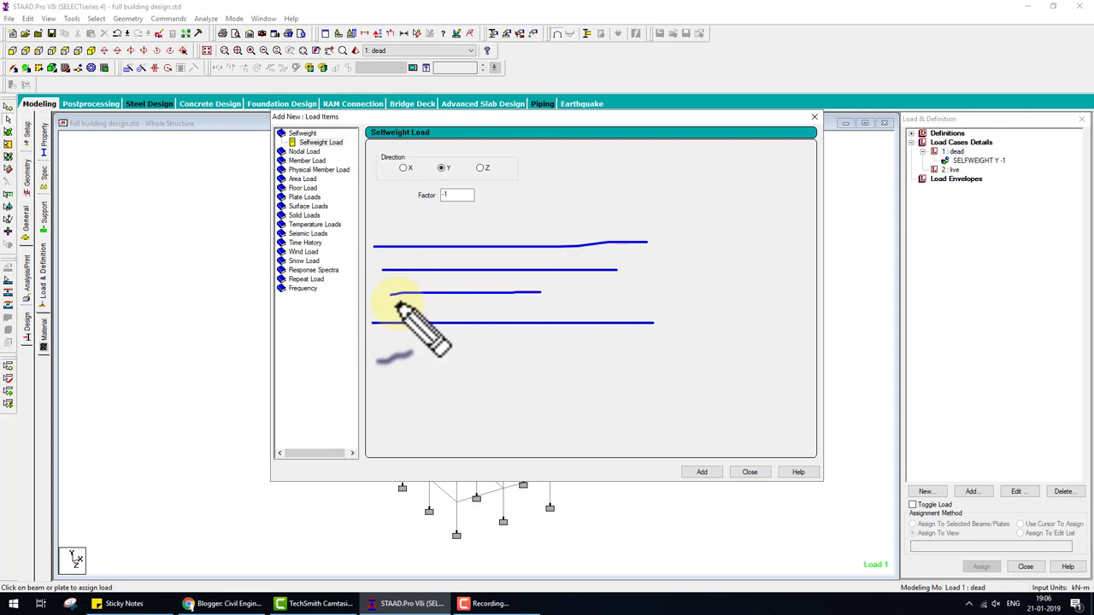
pyautogui.moveTo(390, 302); pyautogui.dragTo(714, 302)
pyautogui.moveTo(525, 293); pyautogui.dragTo(650, 287)
pyautogui.moveTo(435, 244)
pyautogui.mouseDown()
pyautogui.moveTo(438, 269)
pyautogui.moveTo(575, 270)
pyautogui.moveTo(555, 291)
pyautogui.moveTo(461, 293)
pyautogui.mouseUp()
pyautogui.moveTo(401, 250)
pyautogui.mouseDown()
pyautogui.moveTo(402, 282)
pyautogui.moveTo(421, 303)
pyautogui.moveTo(535, 308)
pyautogui.moveTo(547, 333)
pyautogui.mouseUp()
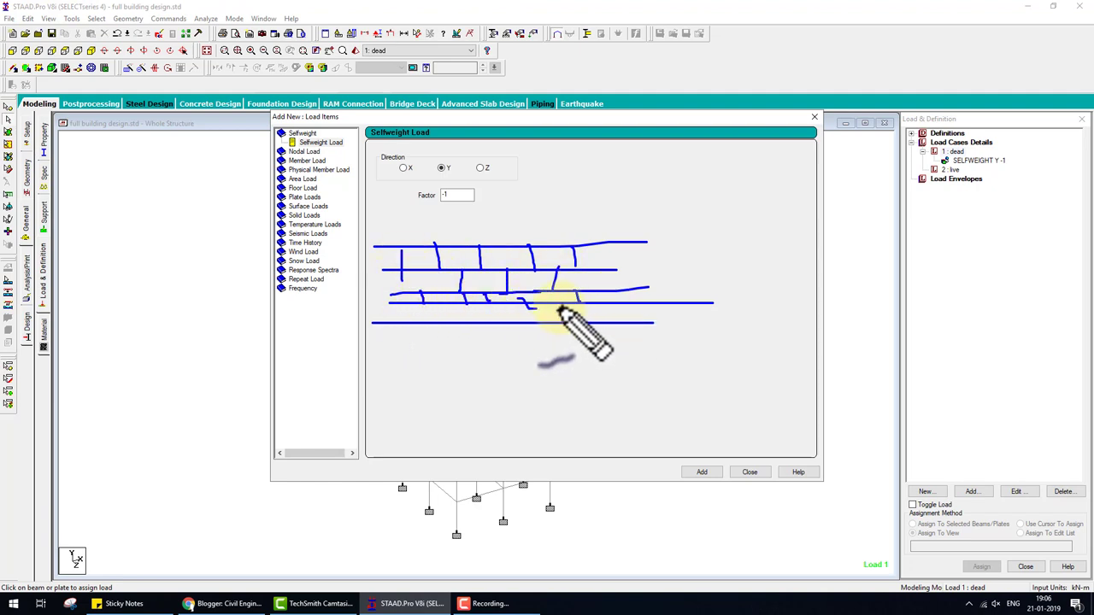
pyautogui.moveTo(504, 304)
pyautogui.mouseDown()
pyautogui.moveTo(489, 328)
pyautogui.moveTo(466, 314)
pyautogui.moveTo(350, 326)
pyautogui.moveTo(645, 326)
pyautogui.mouseUp()
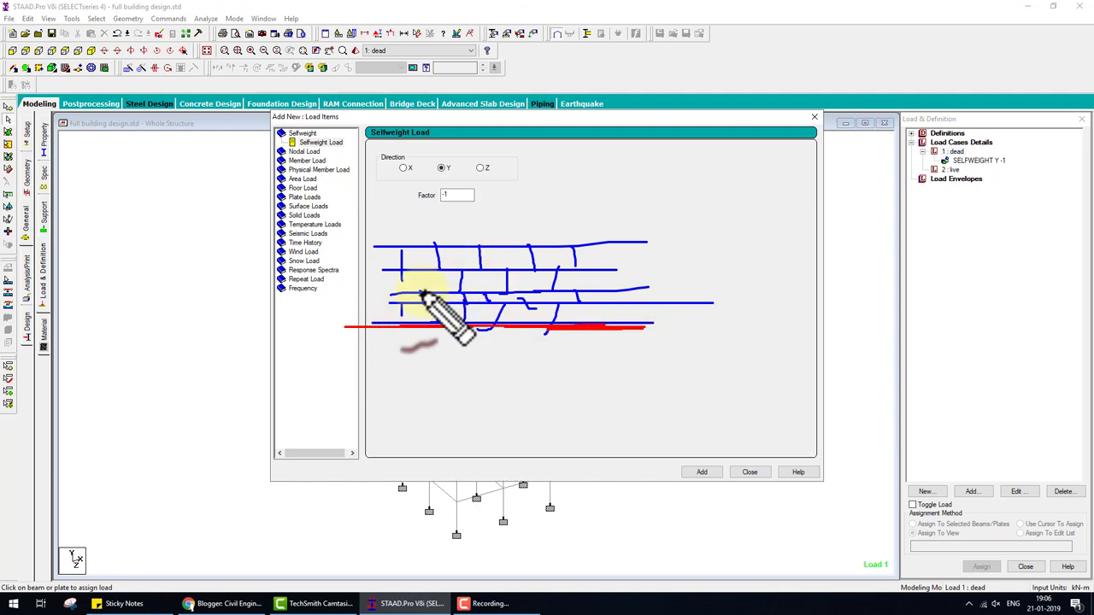
pyautogui.moveTo(387, 323)
pyautogui.mouseDown()
pyautogui.moveTo(513, 310)
pyautogui.moveTo(602, 321)
pyautogui.mouseUp()
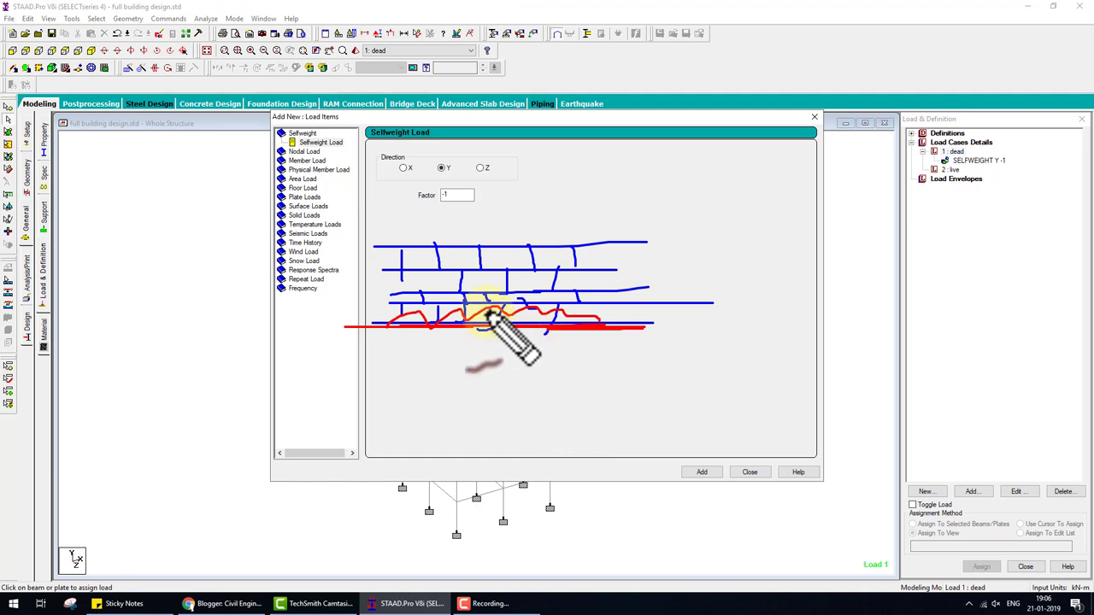
pyautogui.moveTo(504, 314); pyautogui.dragTo(631, 231)
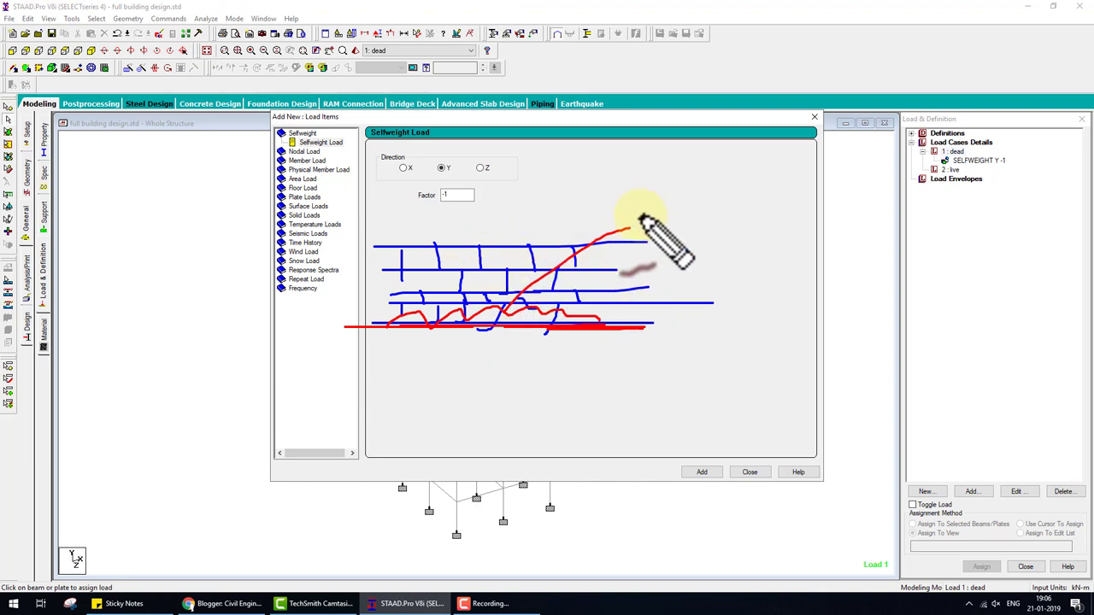
pyautogui.click(642, 215)
pyautogui.moveTo(647, 206)
pyautogui.mouseDown()
pyautogui.moveTo(659, 216)
pyautogui.moveTo(689, 197)
pyautogui.moveTo(734, 203)
pyautogui.moveTo(714, 203)
pyautogui.moveTo(768, 182)
pyautogui.mouseUp()
pyautogui.moveTo(723, 221); pyautogui.dragTo(737, 239)
pyautogui.moveTo(736, 218)
pyautogui.mouseDown()
pyautogui.moveTo(723, 240)
pyautogui.moveTo(768, 231)
pyautogui.moveTo(743, 244)
pyautogui.mouseUp()
pyautogui.moveTo(676, 254); pyautogui.dragTo(723, 275)
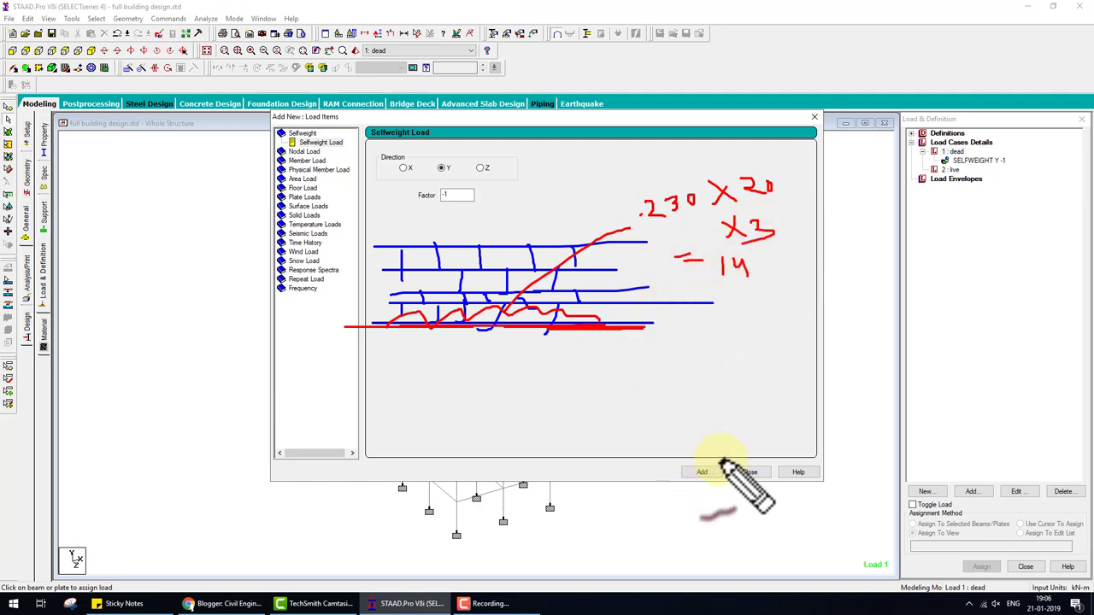
pyautogui.press('Escape')
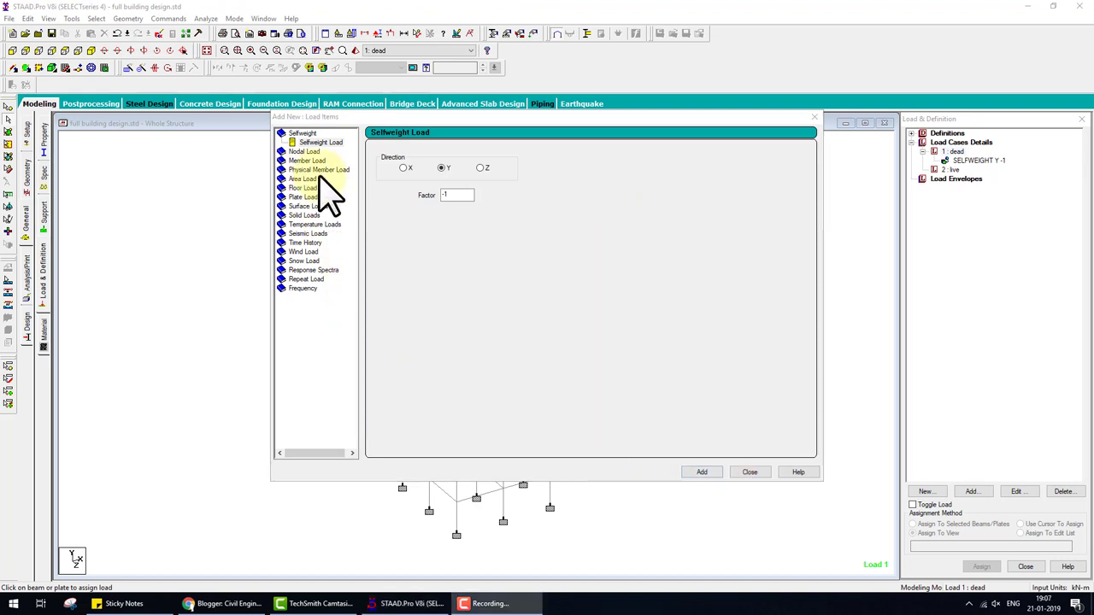
# - Add a uniform member load of -14 kN/m along GY to the dead case
pyautogui.click(311, 161)
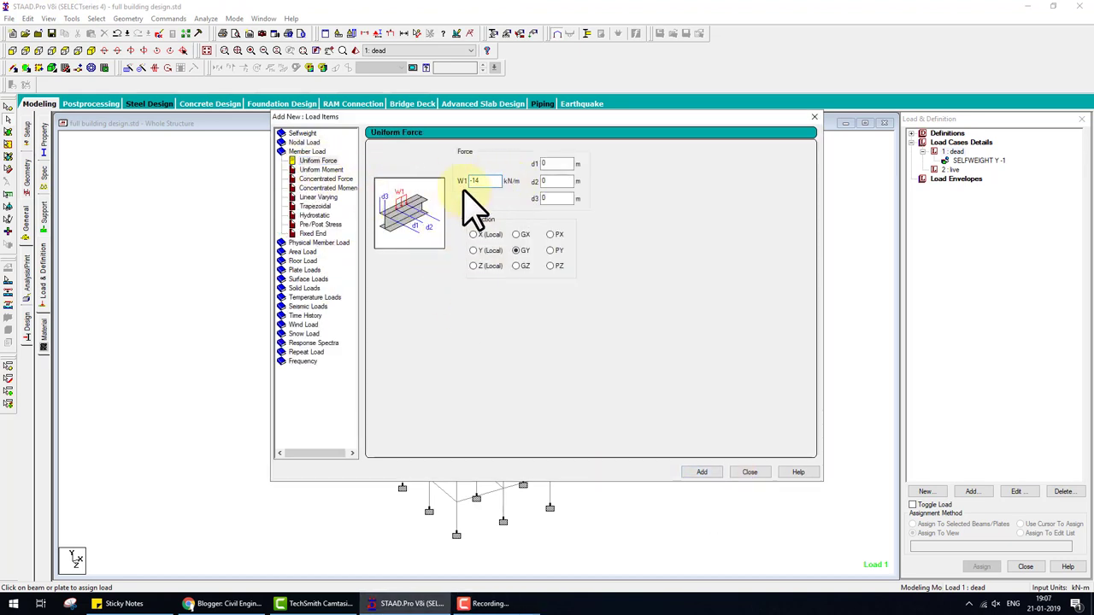
pyautogui.click(699, 474)
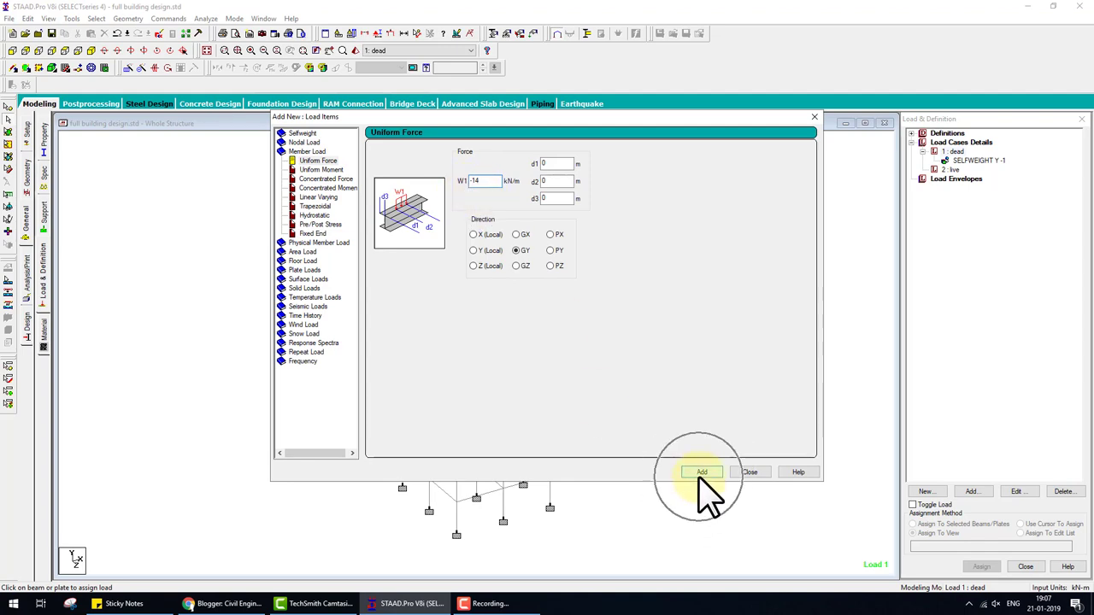
pyautogui.click(752, 473)
pyautogui.click(966, 169)
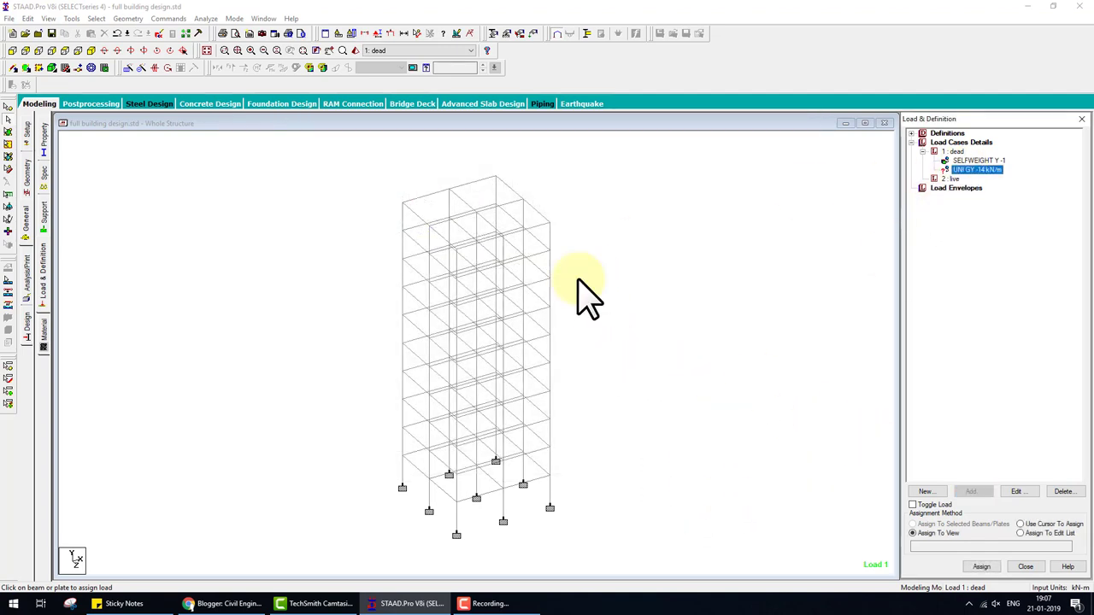
# - Select all beams parallel to X and Z and assign the -14 kN/m load to them
pyautogui.click(96, 18)
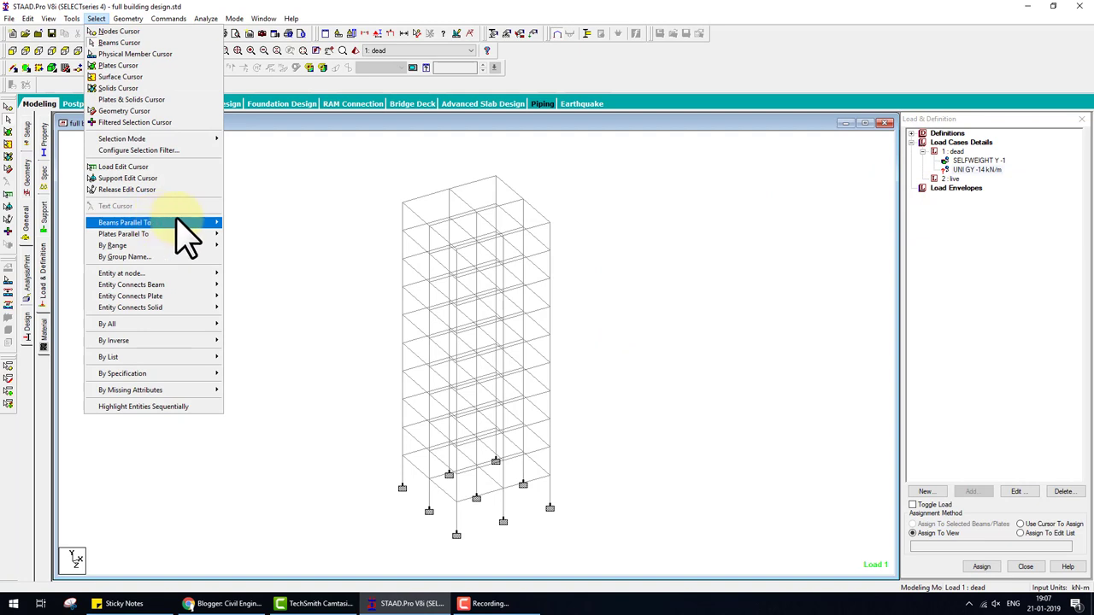
pyautogui.moveTo(124, 222)
pyautogui.click(240, 224)
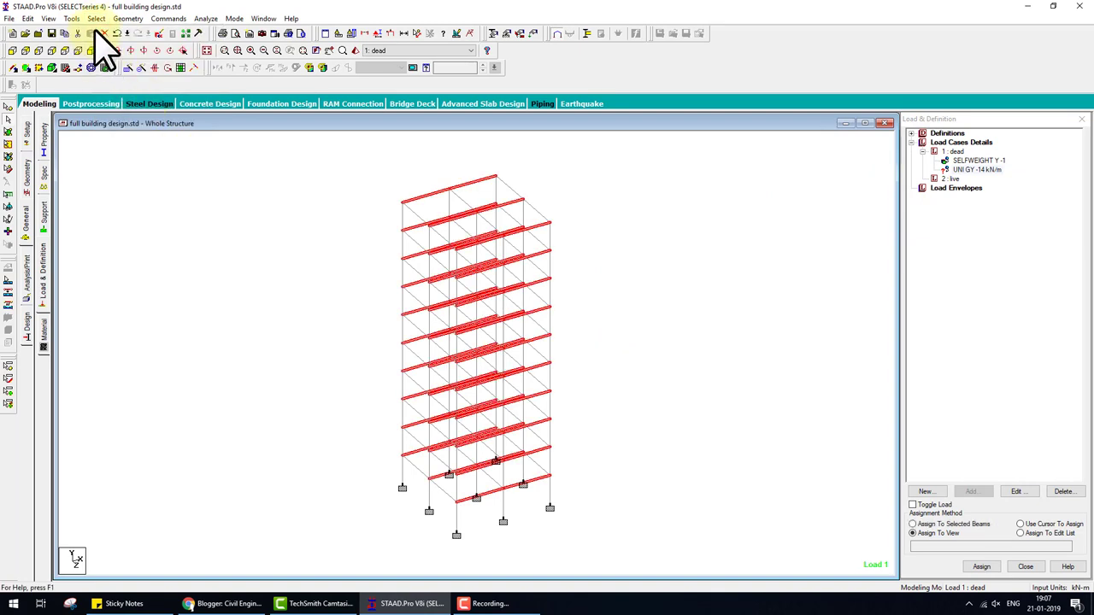
pyautogui.click(96, 19)
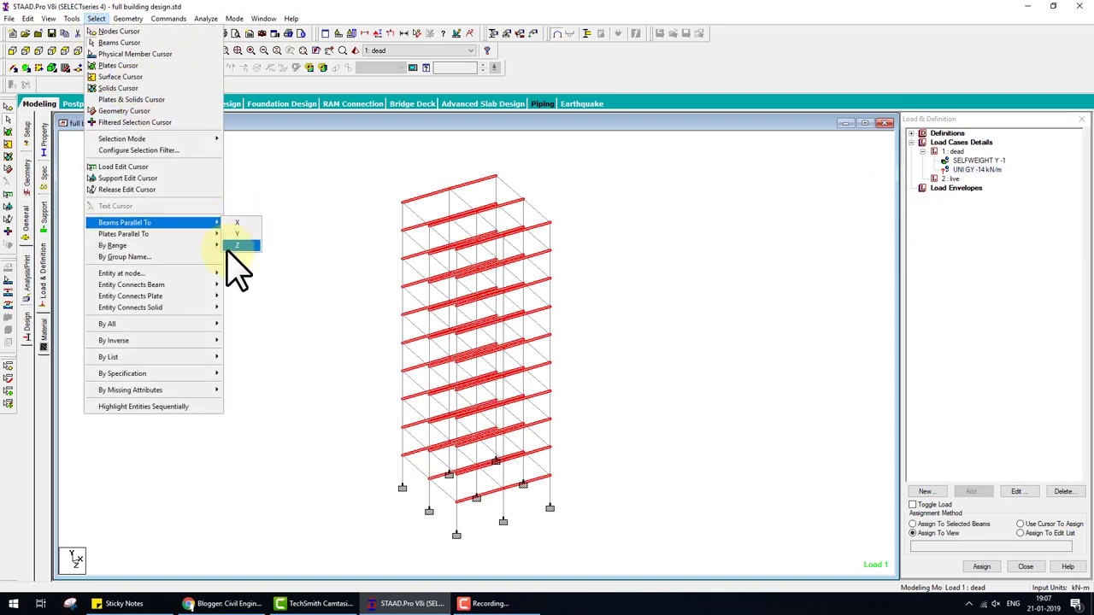
pyautogui.click(238, 245)
pyautogui.click(978, 519)
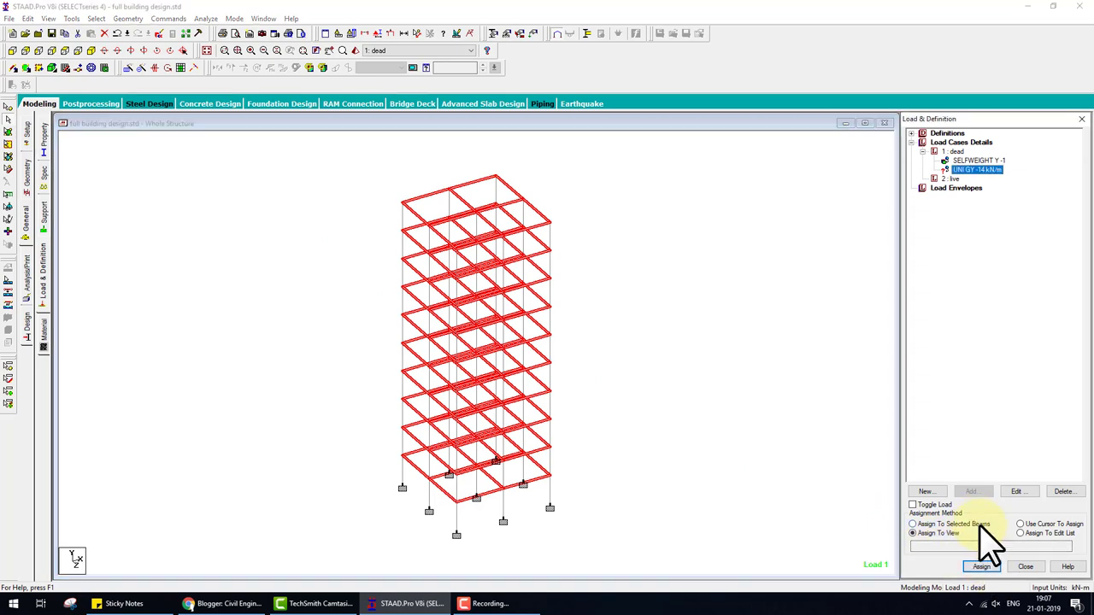
pyautogui.click(981, 567)
pyautogui.click(1022, 363)
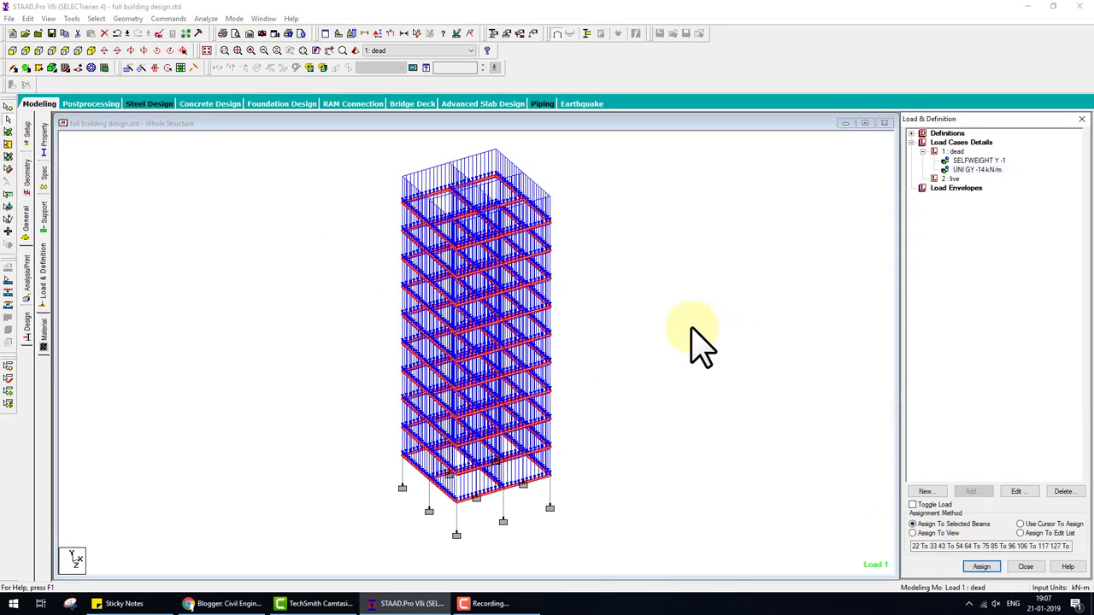
pyautogui.click(12, 50)
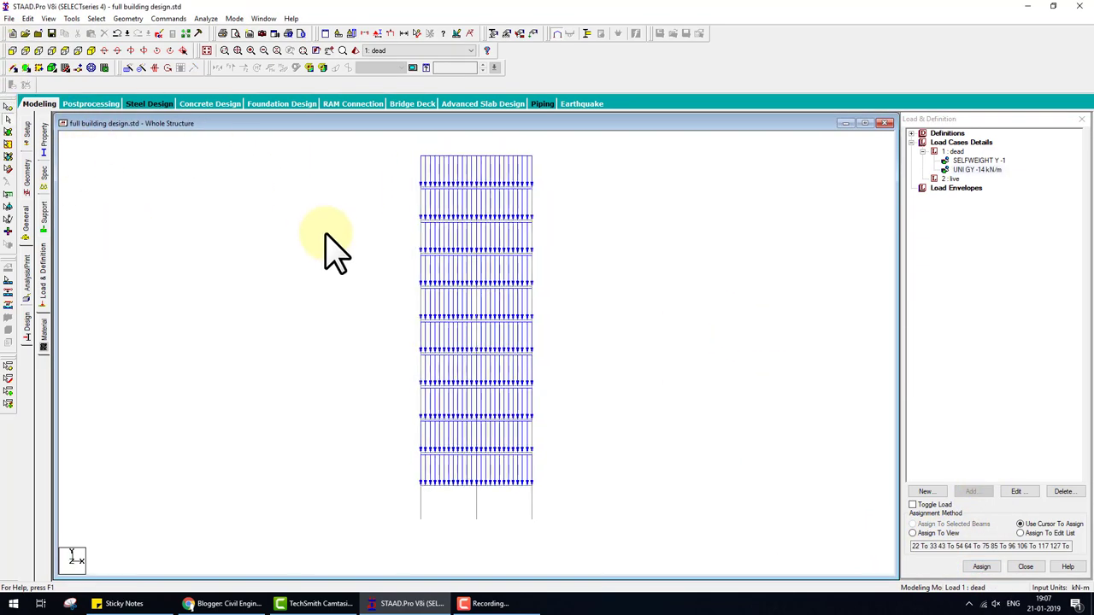
pyautogui.moveTo(366, 171); pyautogui.dragTo(566, 200)
# - Show only the selected top floor in its own isometric view
pyautogui.rightClick(611, 211)
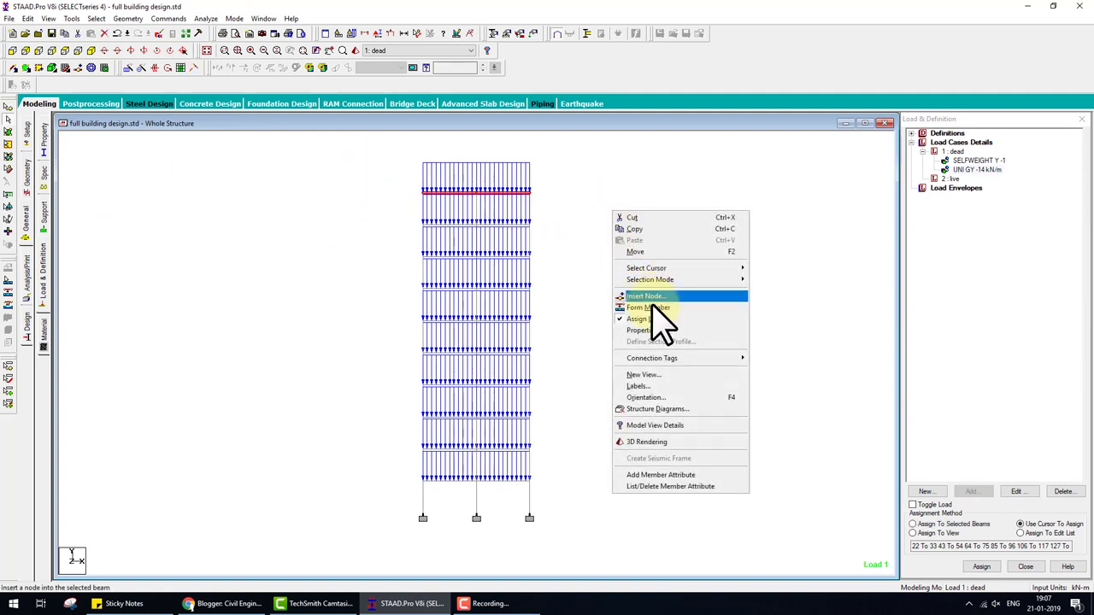
pyautogui.click(653, 376)
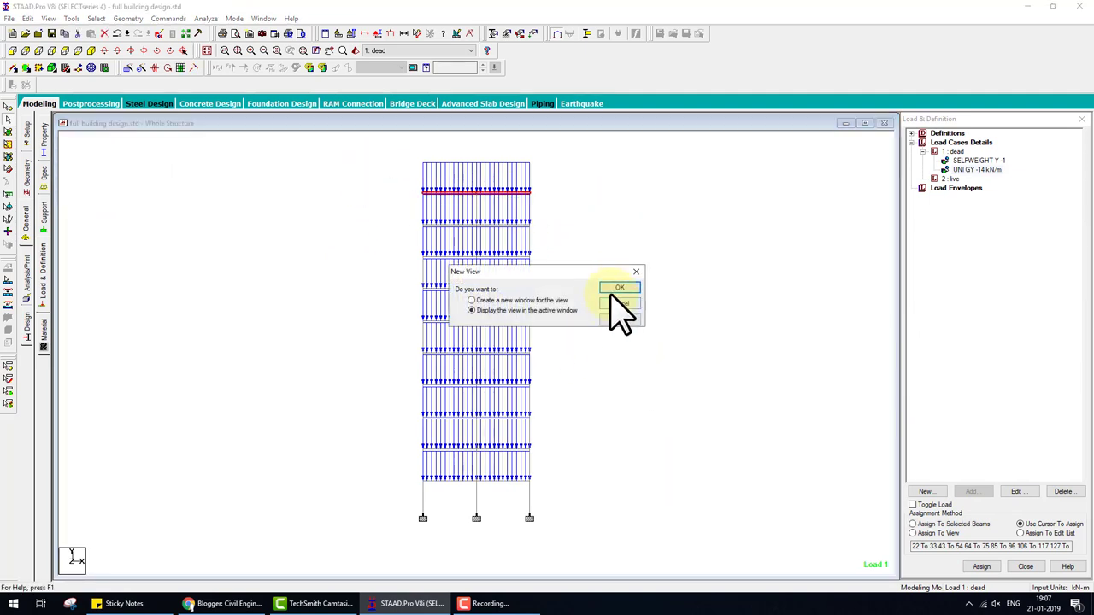
pyautogui.click(617, 289)
pyautogui.click(91, 50)
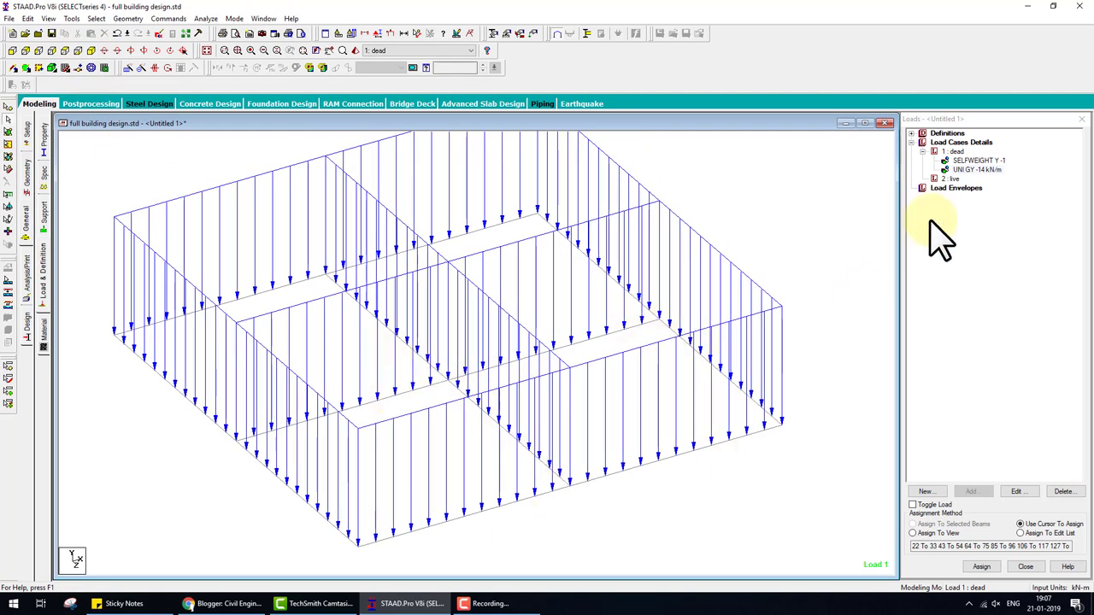
# - With Toggle Load on, remove the -14 kN/m load from the floor's interior beams
pyautogui.click(968, 170)
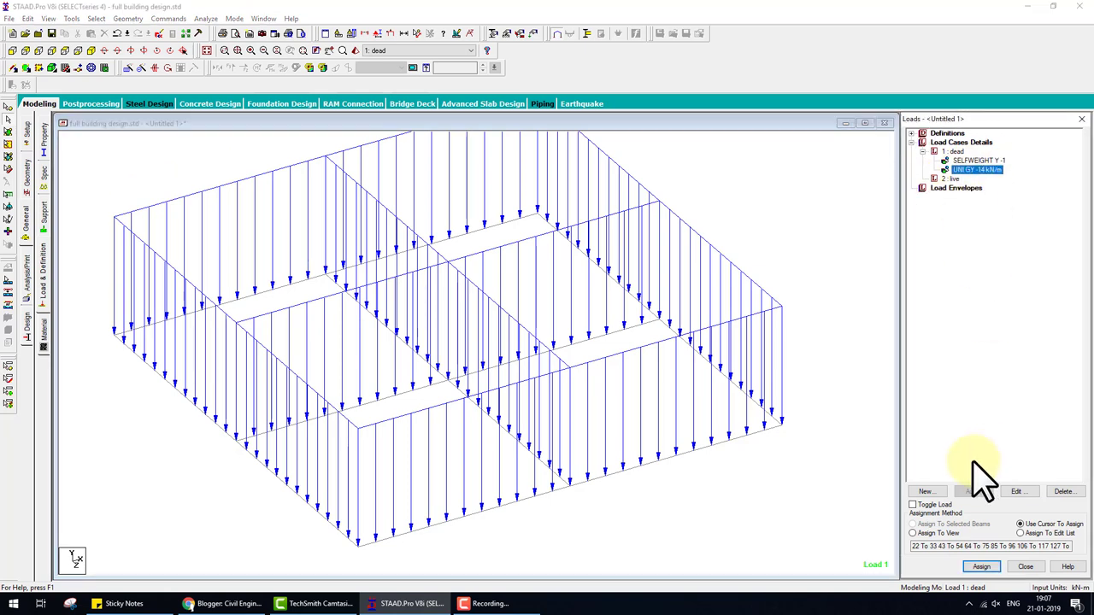
pyautogui.click(912, 505)
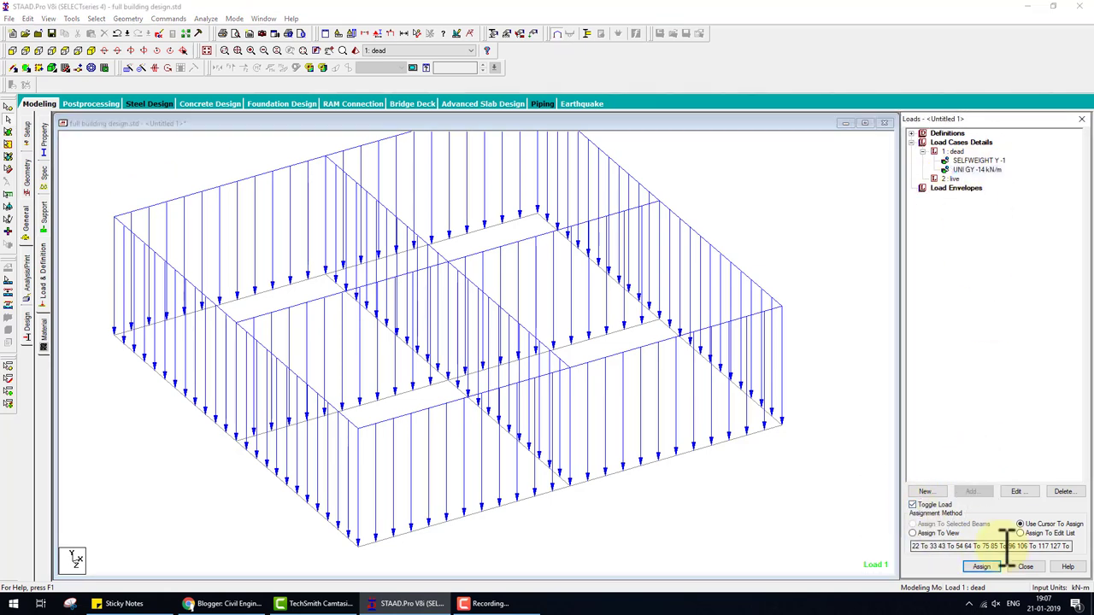
pyautogui.click(975, 565)
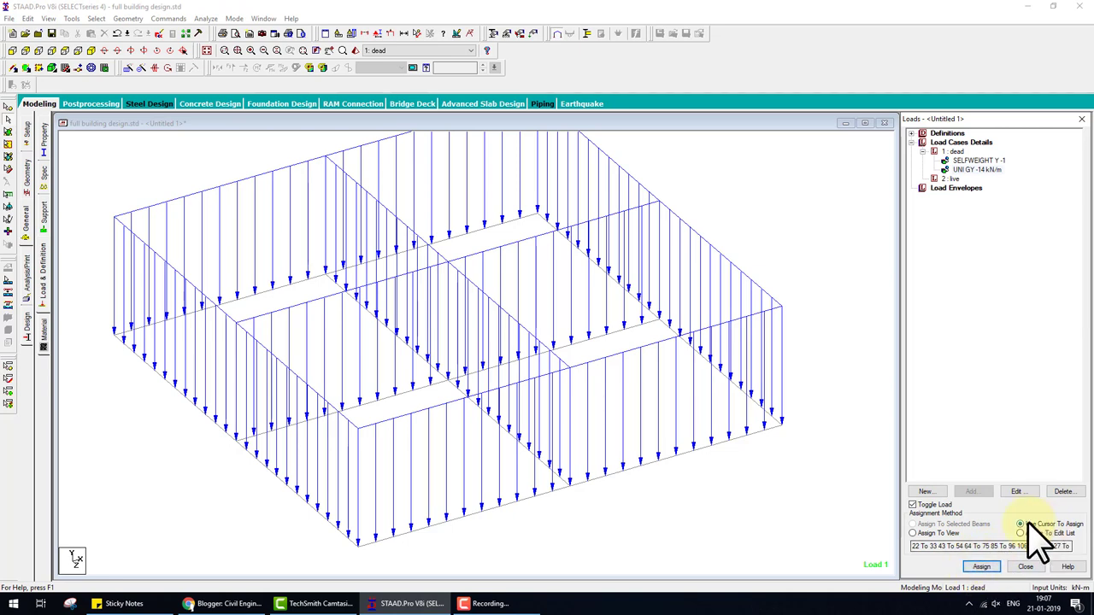
pyautogui.click(983, 567)
pyautogui.click(506, 427)
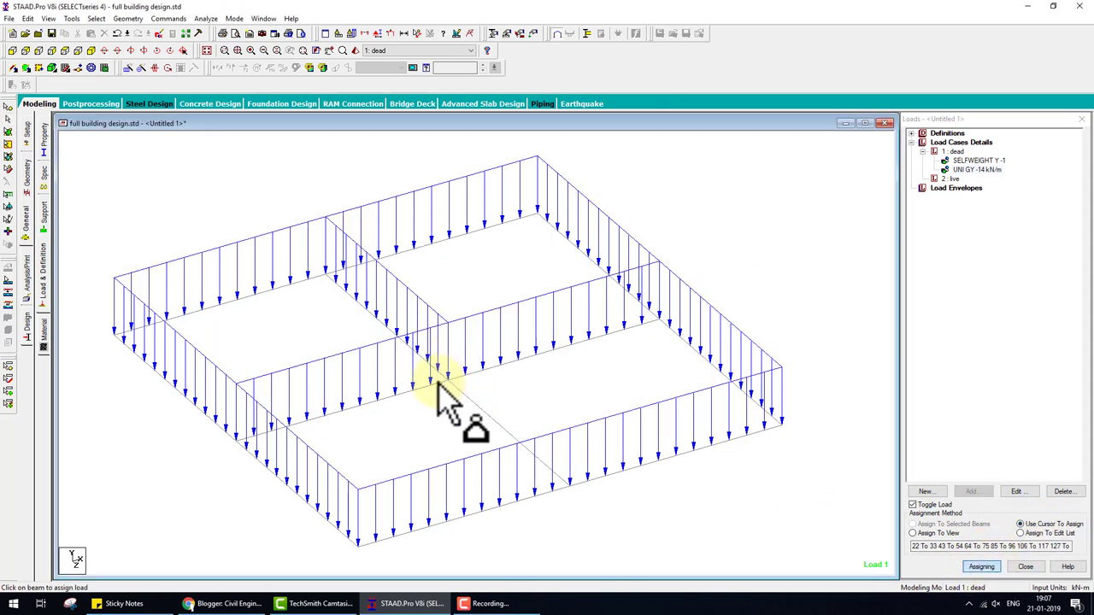
pyautogui.click(436, 381)
pyautogui.click(462, 385)
pyautogui.click(524, 369)
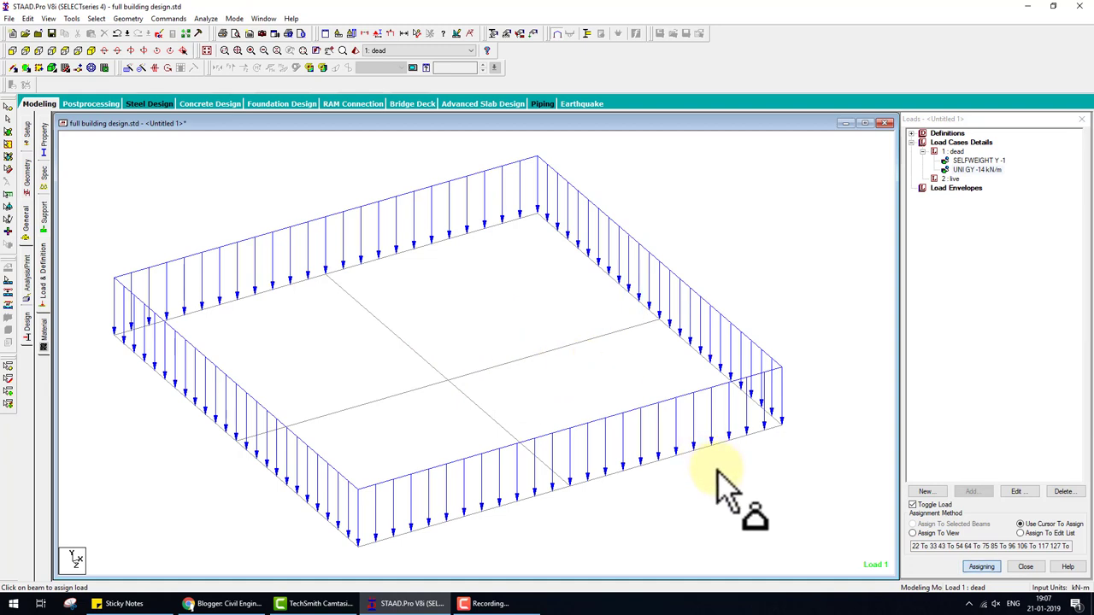
# - Remove the -14 kN/m load from the right, back, left and front edge beams
pyautogui.click(697, 352)
pyautogui.click(586, 259)
pyautogui.click(476, 232)
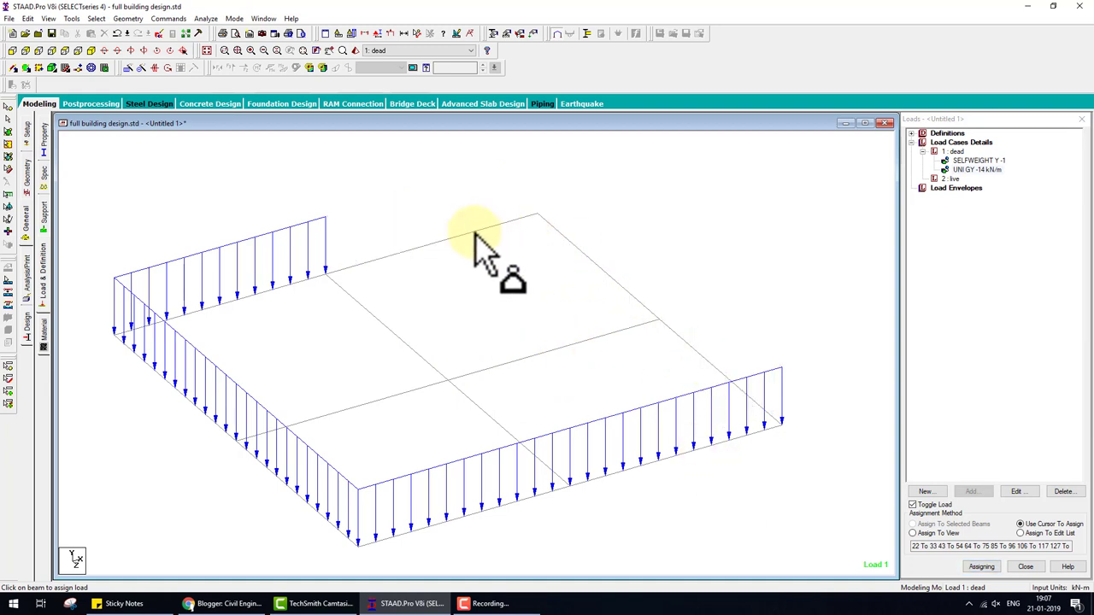
pyautogui.click(203, 312)
pyautogui.click(184, 395)
pyautogui.click(248, 452)
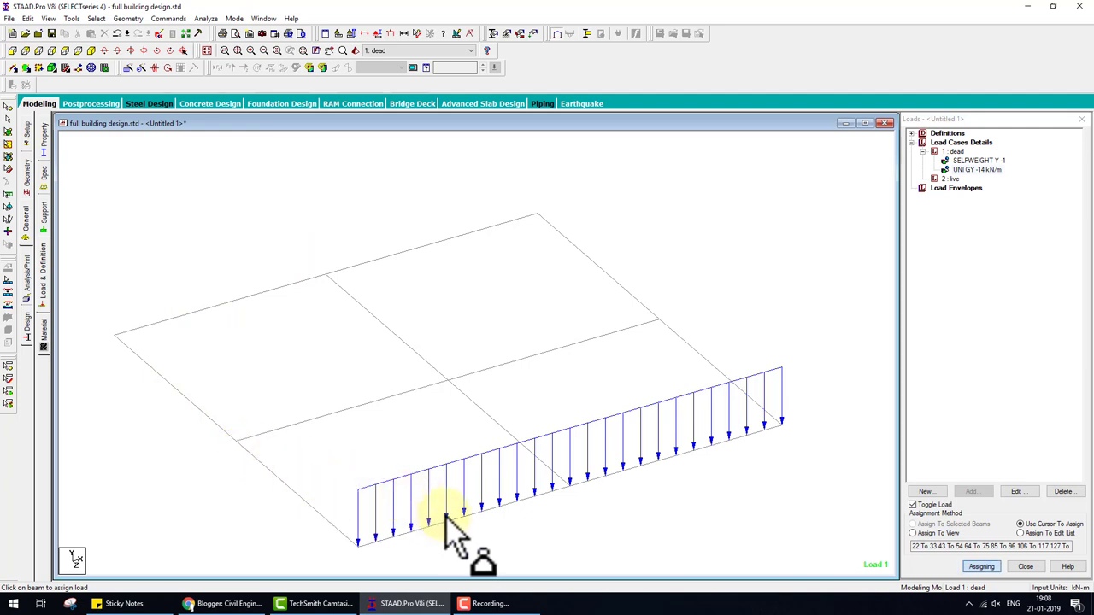
pyautogui.click(556, 492)
pyautogui.click(641, 468)
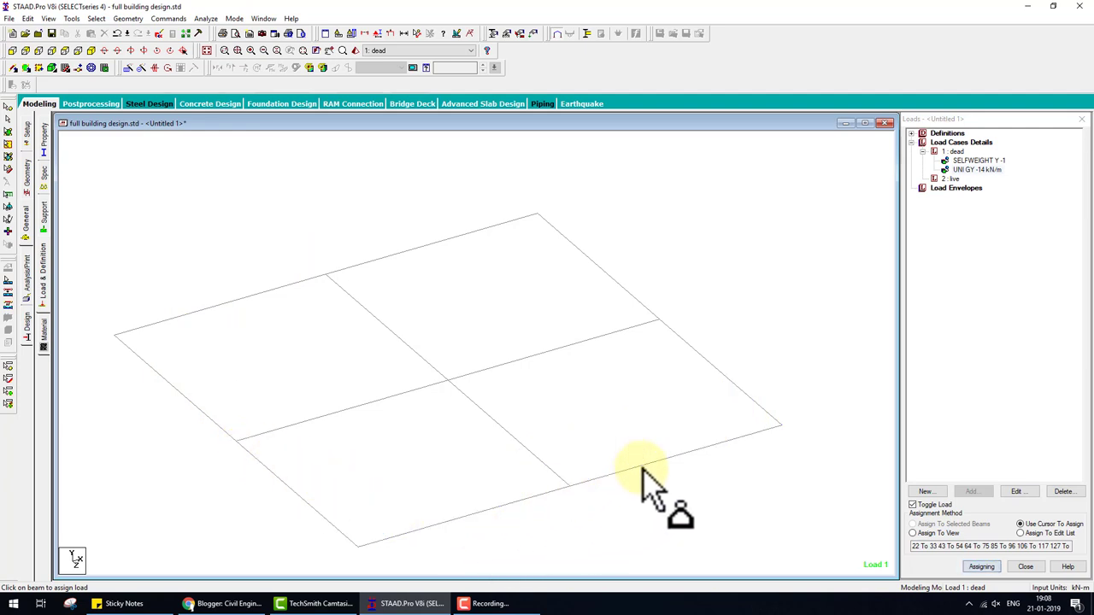
pyautogui.click(955, 152)
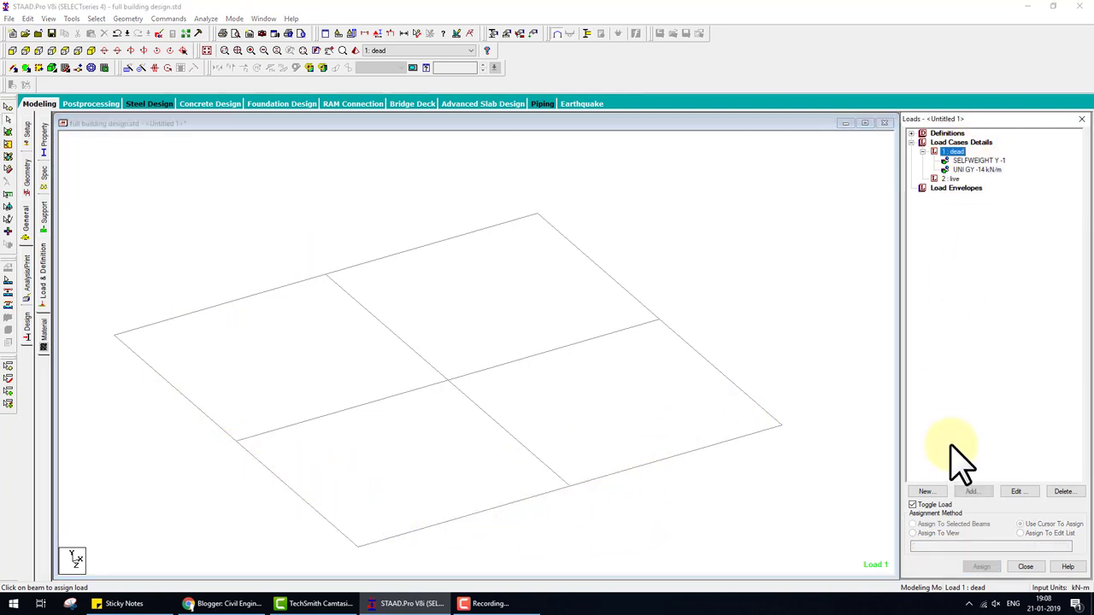
# - Add a -2.5 kN/m uniform GY member load to the dead case
pyautogui.click(972, 492)
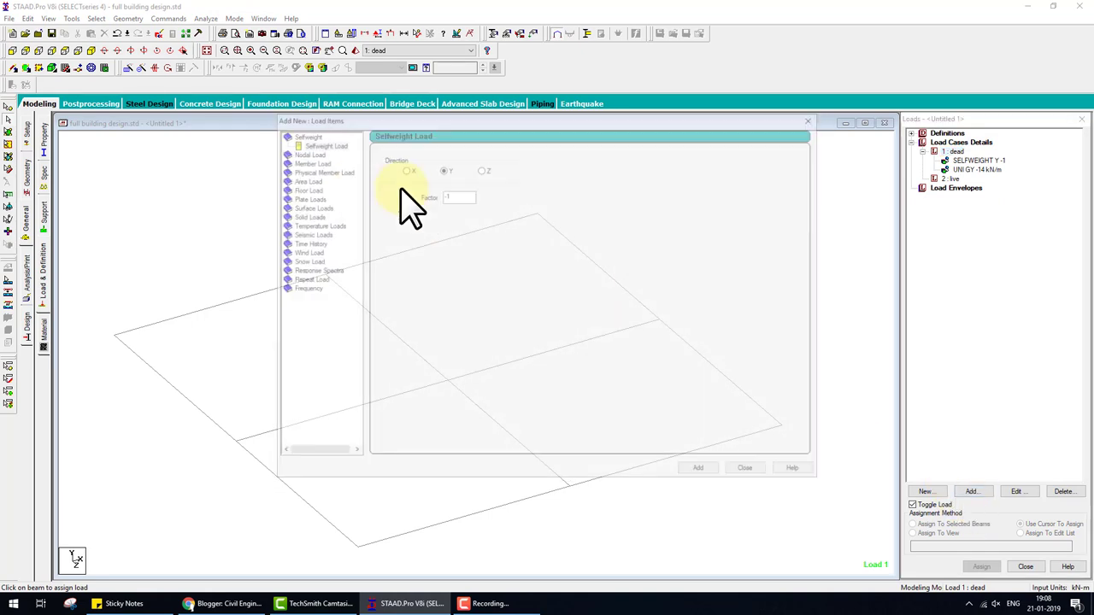
pyautogui.click(311, 162)
pyautogui.doubleClick(484, 182)
pyautogui.write('-2.5')
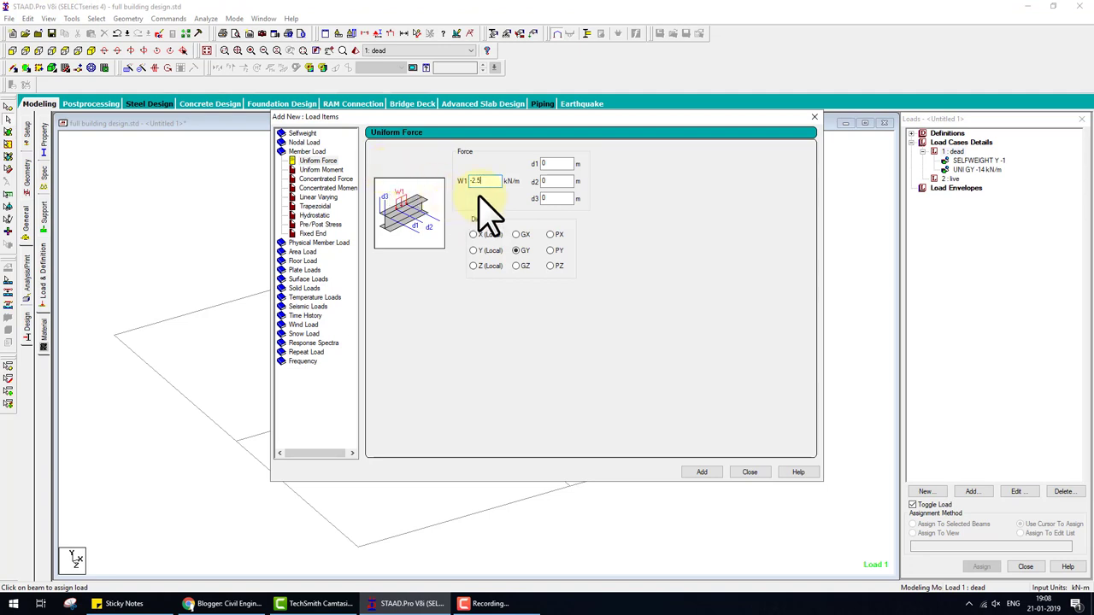
pyautogui.click(702, 474)
pyautogui.click(750, 472)
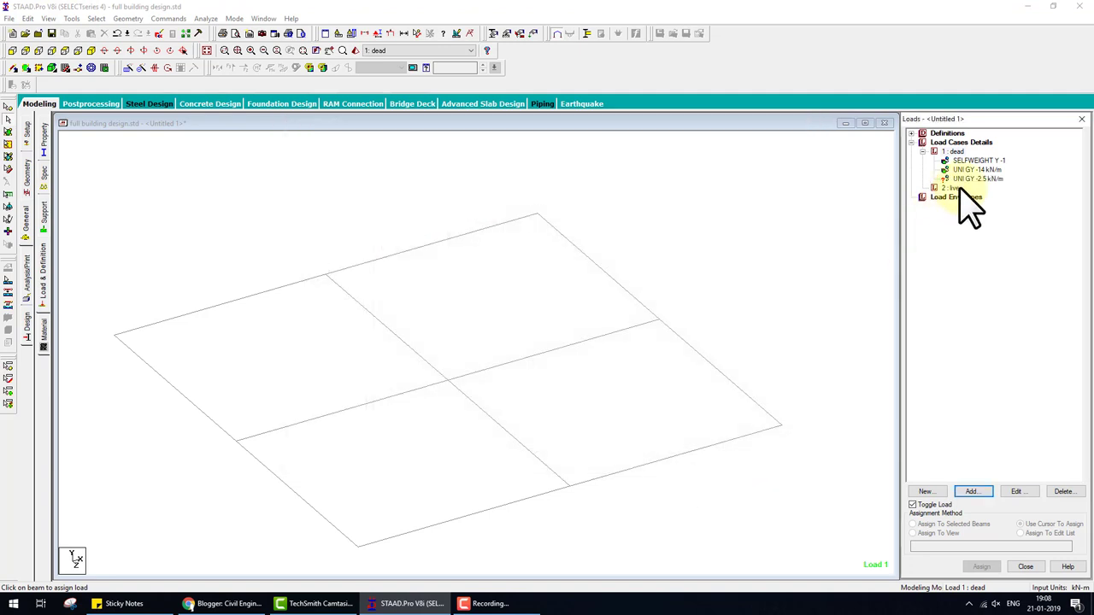
# - Assign the -2.5 kN/m load by cursor to the right, back, left and front edge beams
pyautogui.click(978, 179)
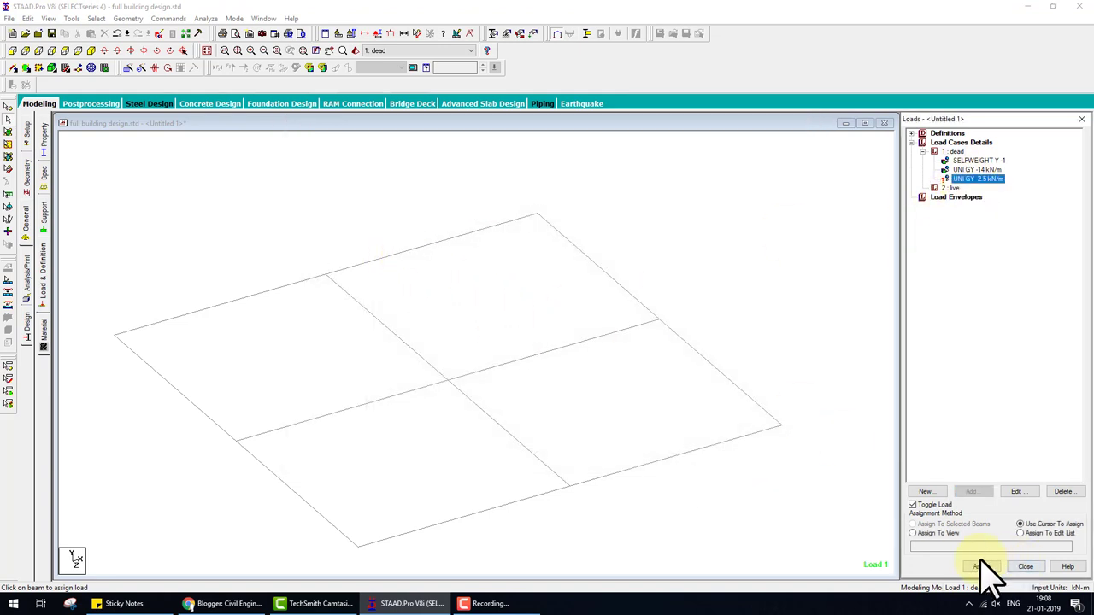
pyautogui.click(981, 567)
pyautogui.click(693, 350)
pyautogui.click(599, 265)
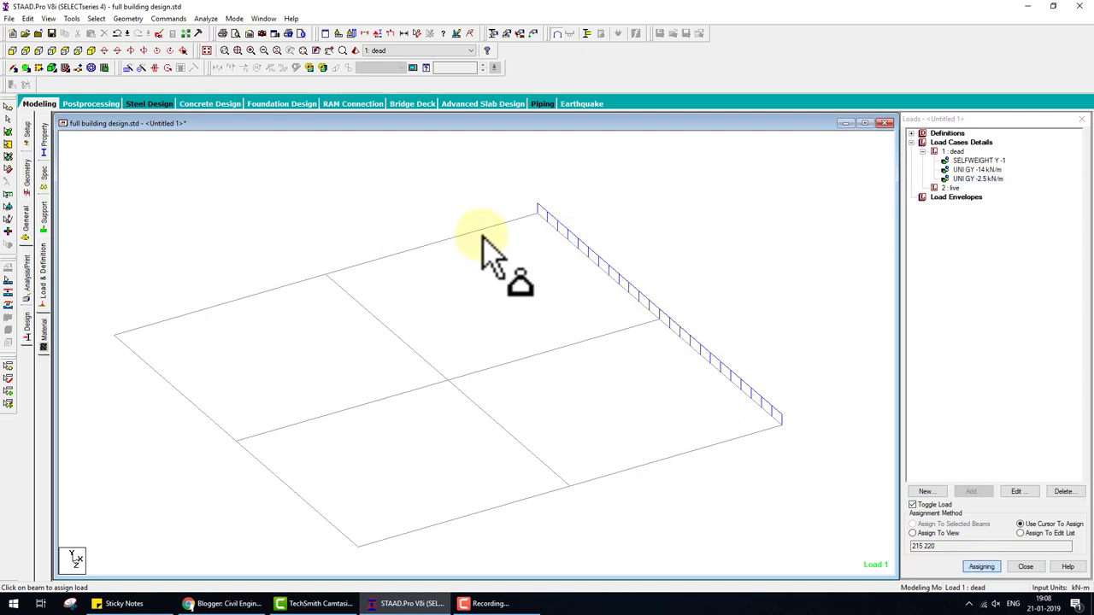
pyautogui.click(393, 257)
pyautogui.click(261, 292)
pyautogui.click(187, 395)
pyautogui.click(306, 496)
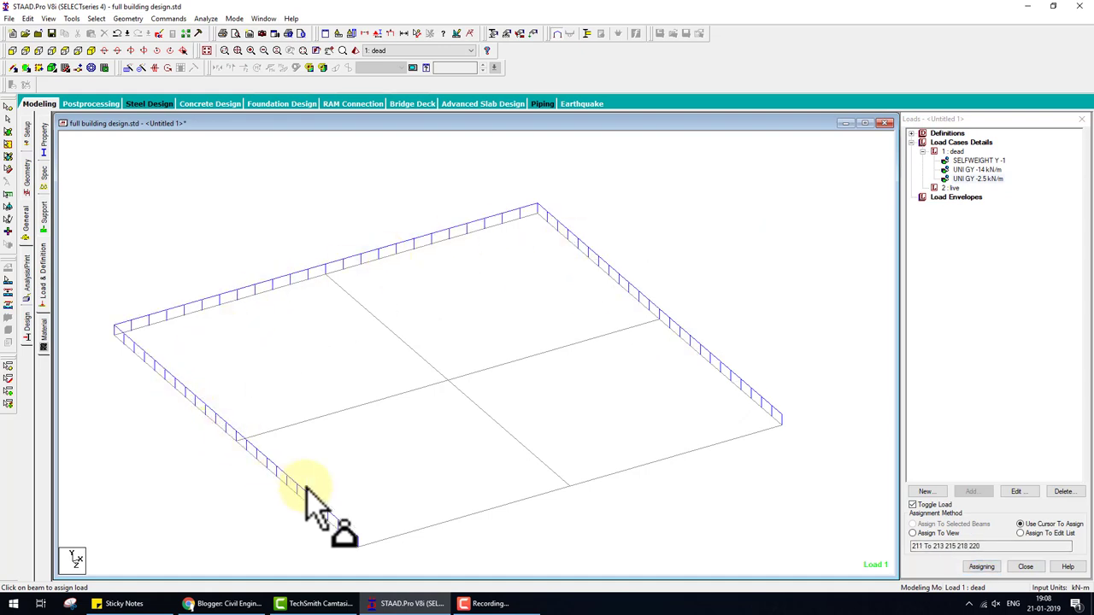
pyautogui.click(439, 518)
pyautogui.click(640, 466)
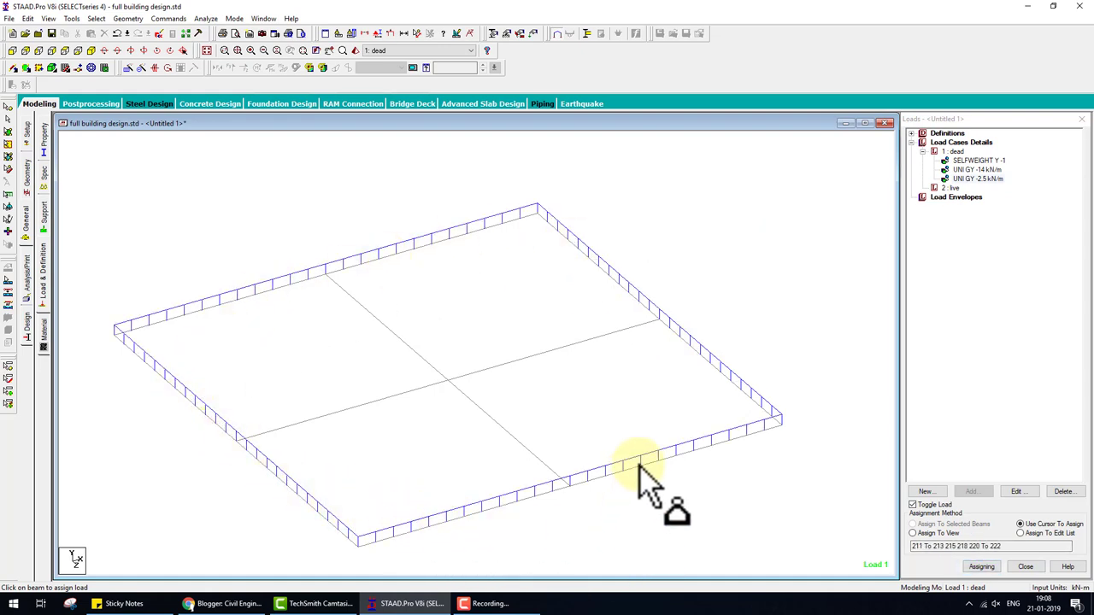
pyautogui.press('Escape')
# - Show the whole ten-storey frame again in front elevation
pyautogui.click(206, 51)
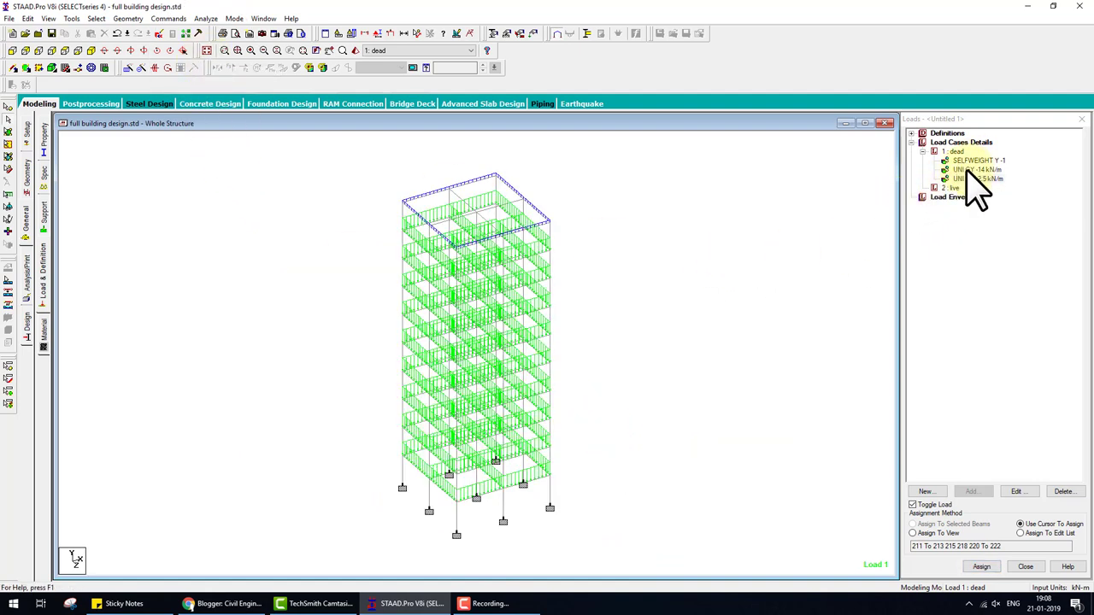
pyautogui.click(951, 153)
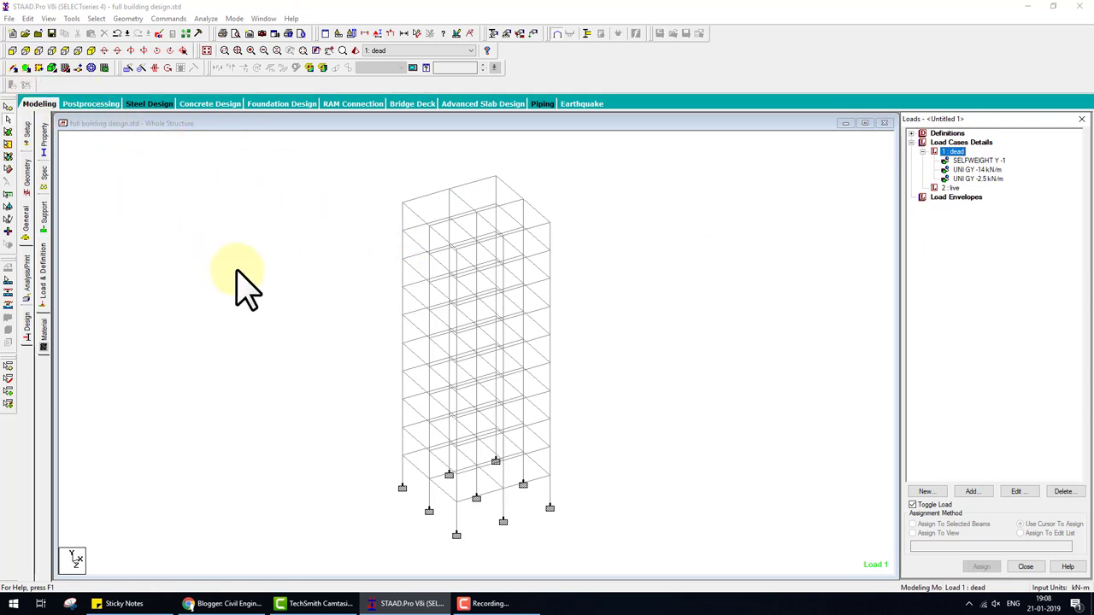
pyautogui.moveTo(410, 214); pyautogui.dragTo(483, 203)
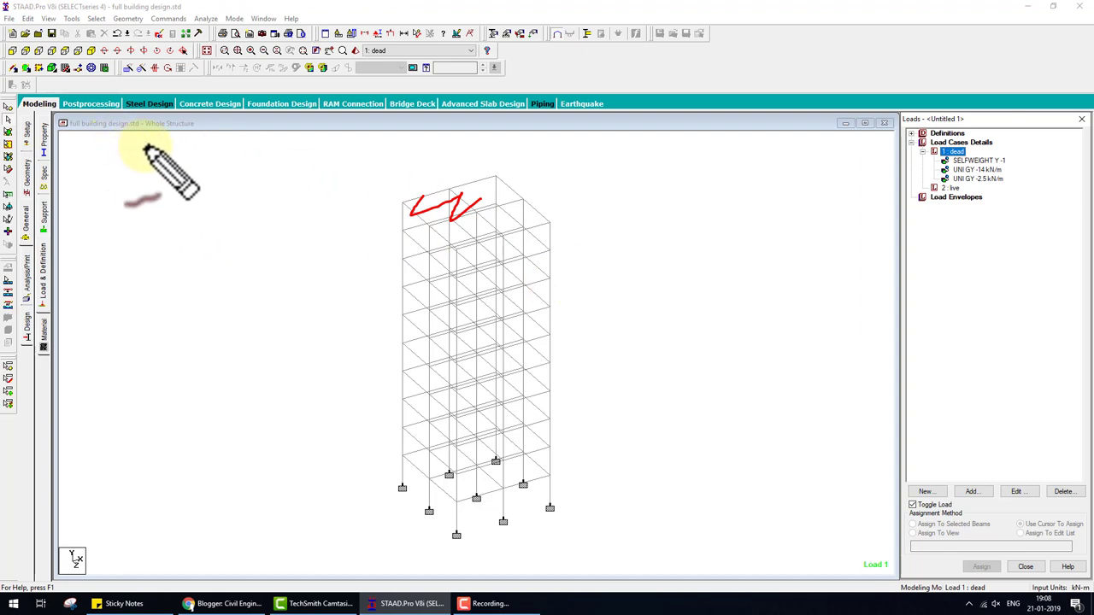
pyautogui.press('Escape')
pyautogui.click(25, 51)
pyautogui.moveTo(398, 238); pyautogui.dragTo(608, 252)
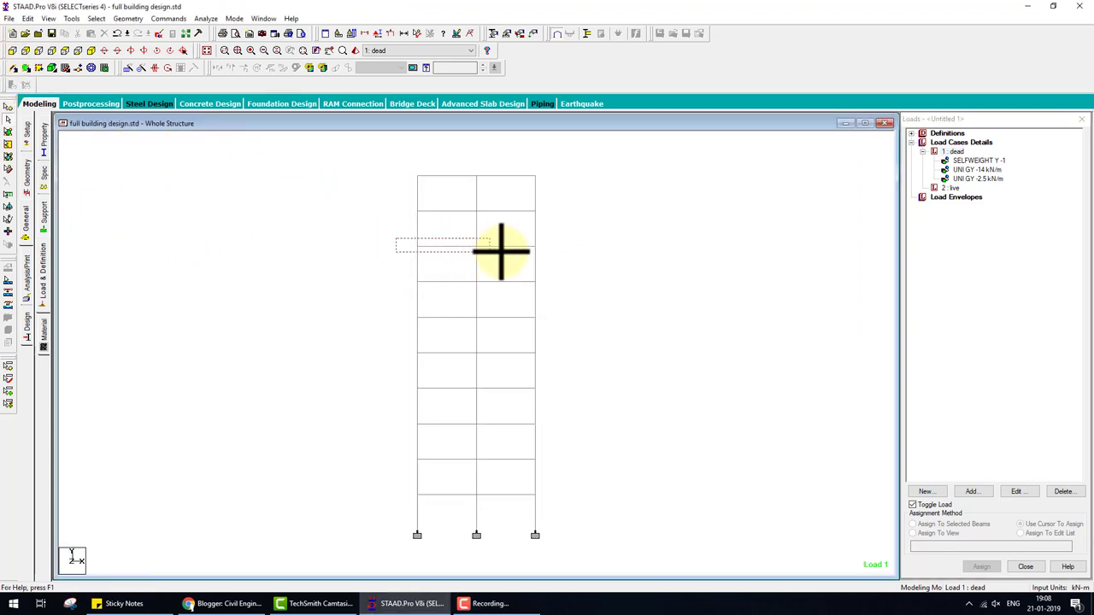
pyautogui.rightClick(616, 253)
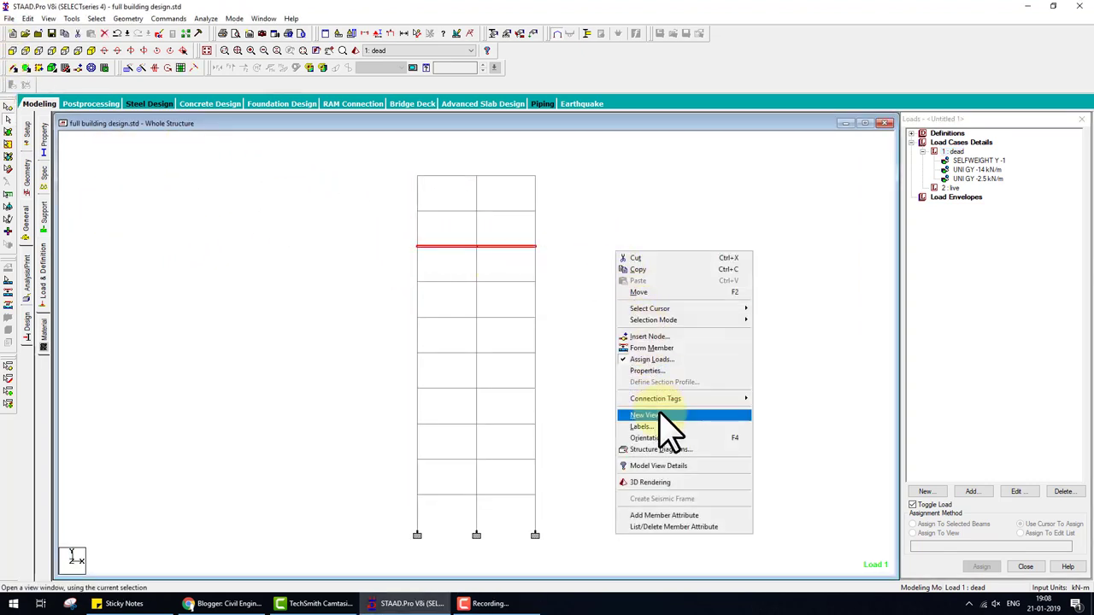
pyautogui.click(649, 415)
pyautogui.click(619, 289)
pyautogui.click(105, 51)
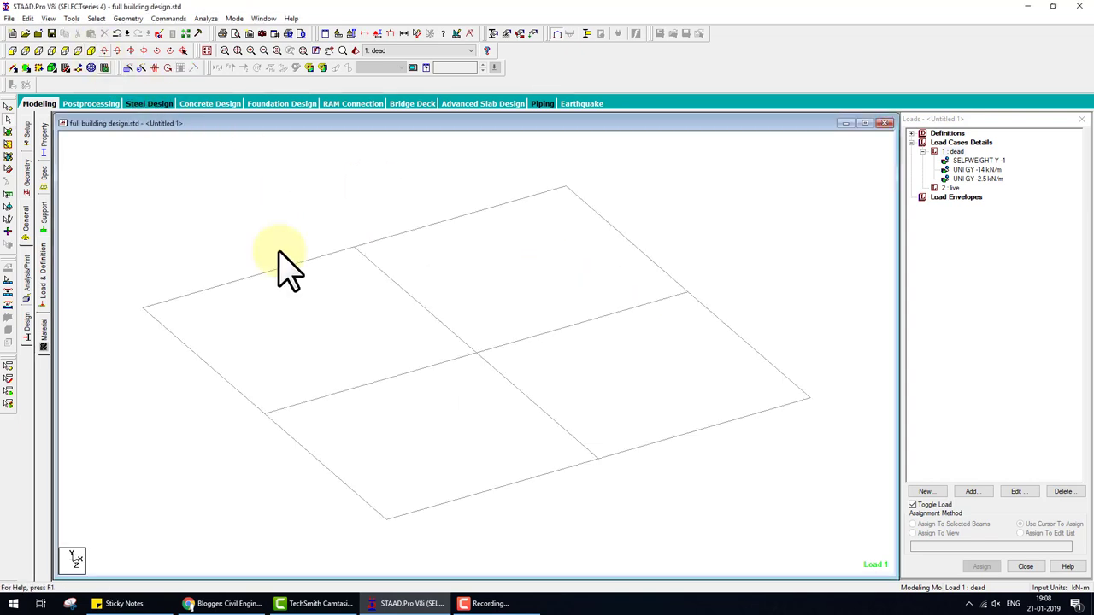
pyautogui.moveTo(192, 353)
pyautogui.mouseDown()
pyautogui.moveTo(403, 536)
pyautogui.moveTo(734, 417)
pyautogui.mouseUp()
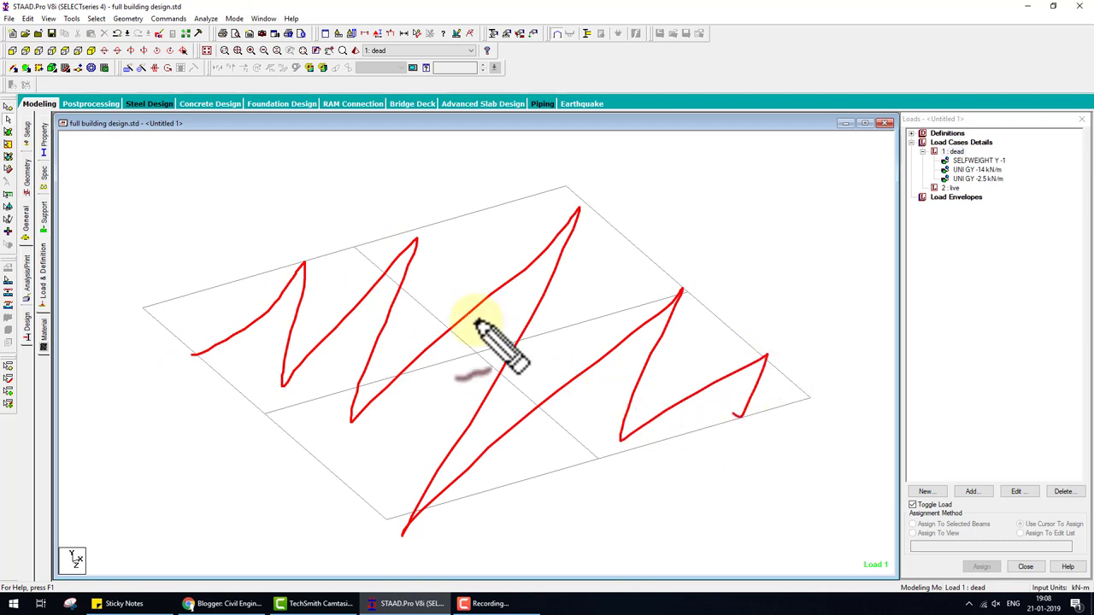
pyautogui.moveTo(468, 220)
pyautogui.mouseDown()
pyautogui.moveTo(663, 323)
pyautogui.moveTo(251, 456)
pyautogui.moveTo(346, 470)
pyautogui.mouseUp()
pyautogui.press('Escape')
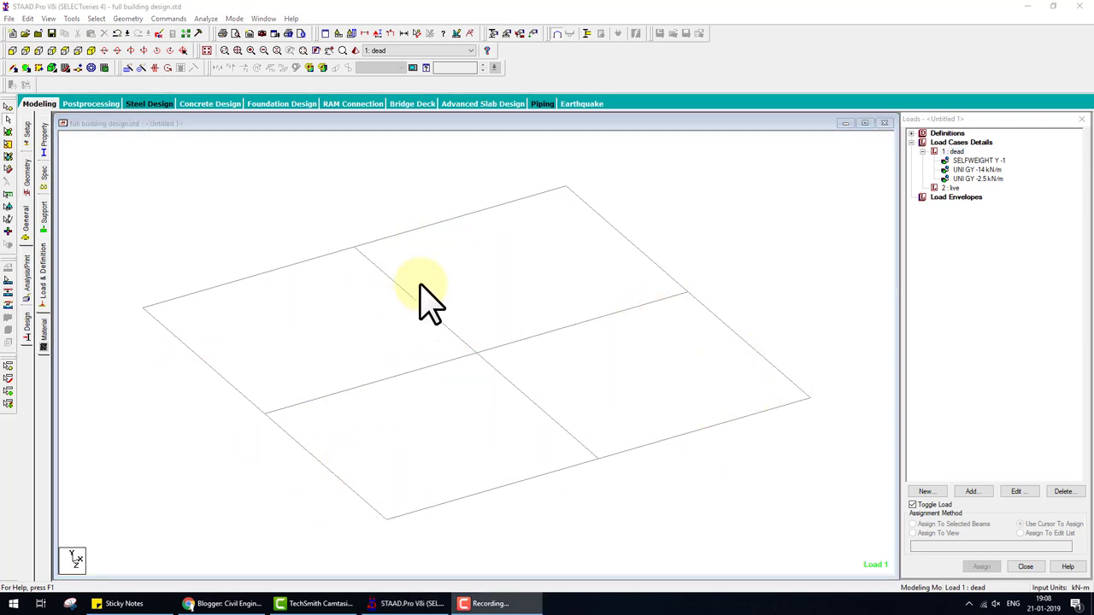
pyautogui.hotkey('ctrl', '2')
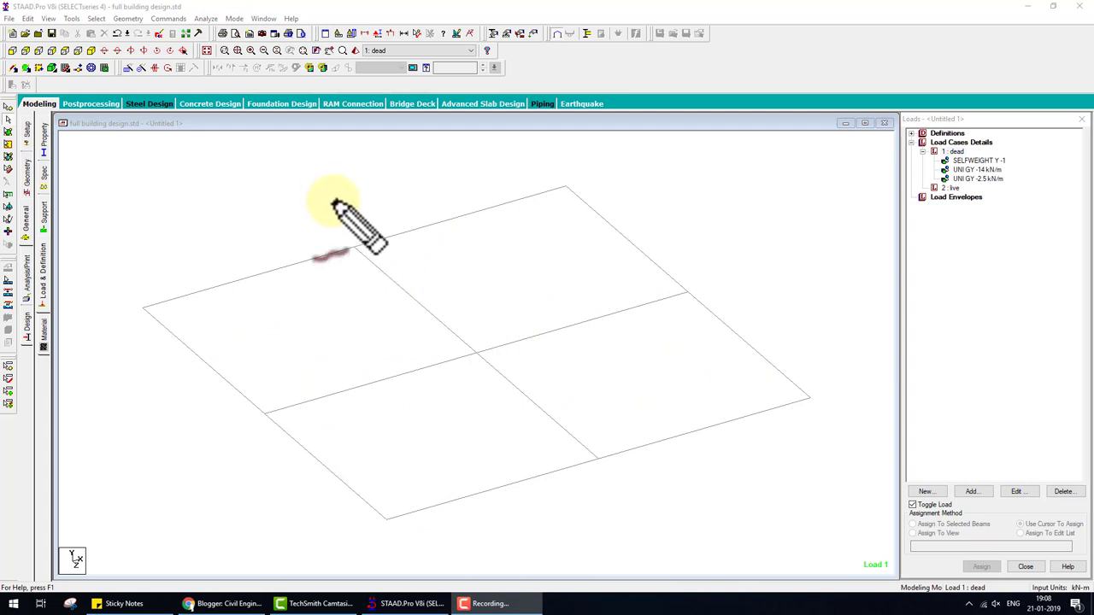
pyautogui.moveTo(325, 248); pyautogui.dragTo(359, 242)
pyautogui.moveTo(344, 188)
pyautogui.mouseDown()
pyautogui.moveTo(345, 207)
pyautogui.moveTo(381, 195)
pyautogui.moveTo(475, 213)
pyautogui.moveTo(460, 214)
pyautogui.moveTo(518, 214)
pyautogui.moveTo(539, 196)
pyautogui.mouseUp()
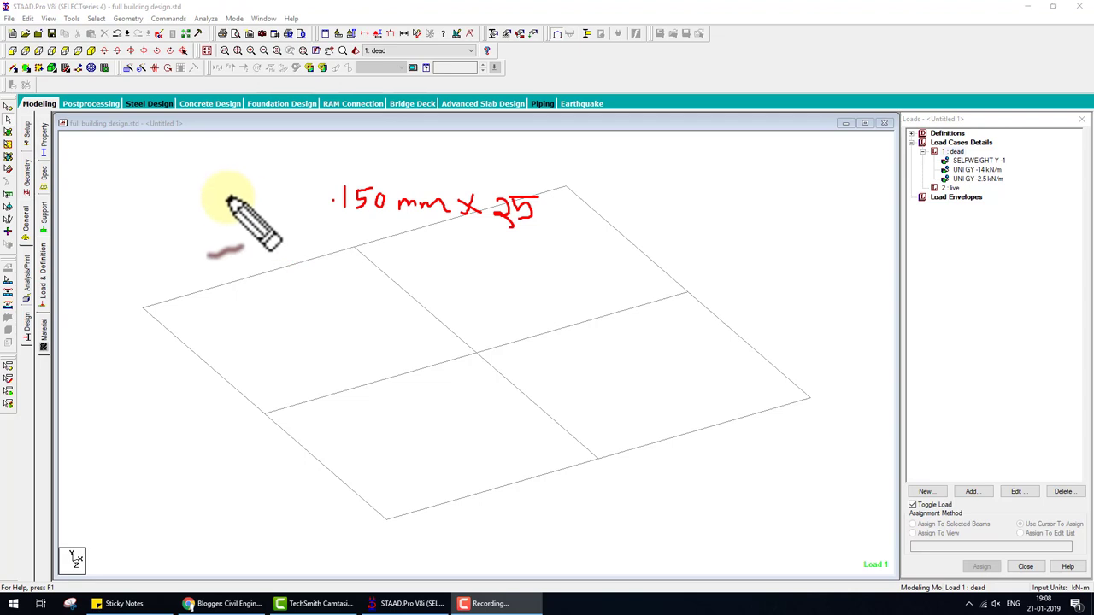
pyautogui.moveTo(198, 207)
pyautogui.mouseDown()
pyautogui.moveTo(207, 214)
pyautogui.moveTo(191, 219)
pyautogui.mouseUp()
pyautogui.moveTo(224, 181)
pyautogui.mouseDown()
pyautogui.moveTo(227, 221)
pyautogui.moveTo(283, 208)
pyautogui.moveTo(306, 219)
pyautogui.mouseUp()
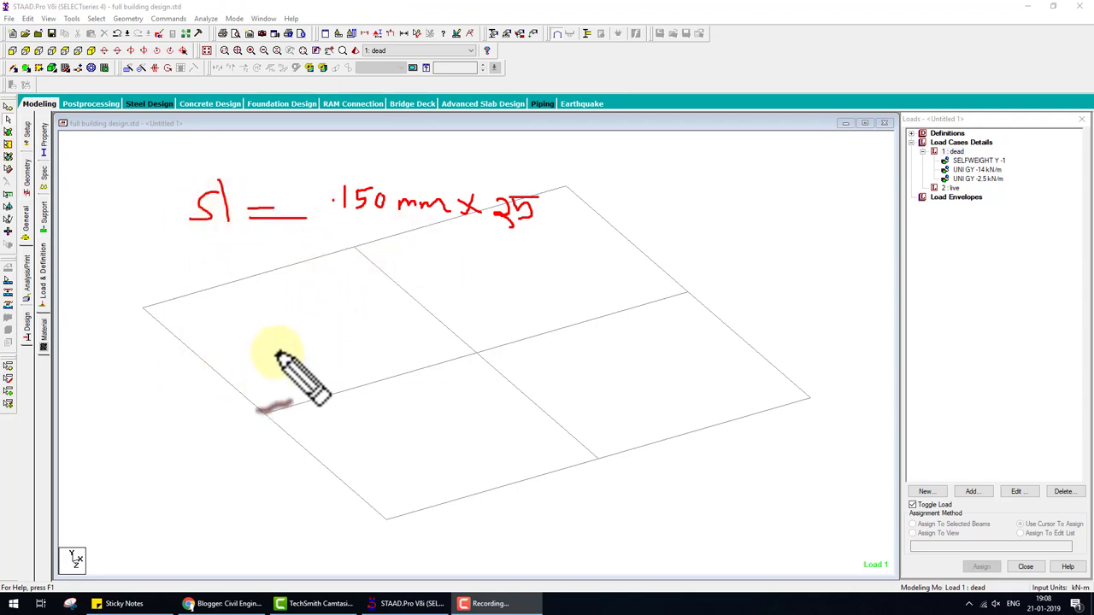
pyautogui.press('Escape')
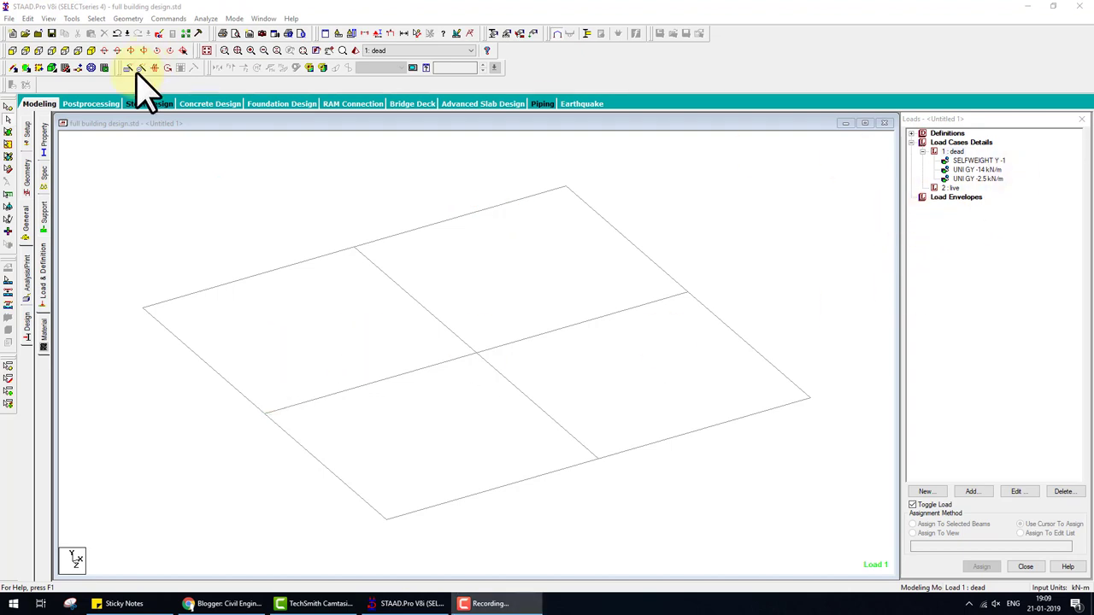
pyautogui.click(206, 50)
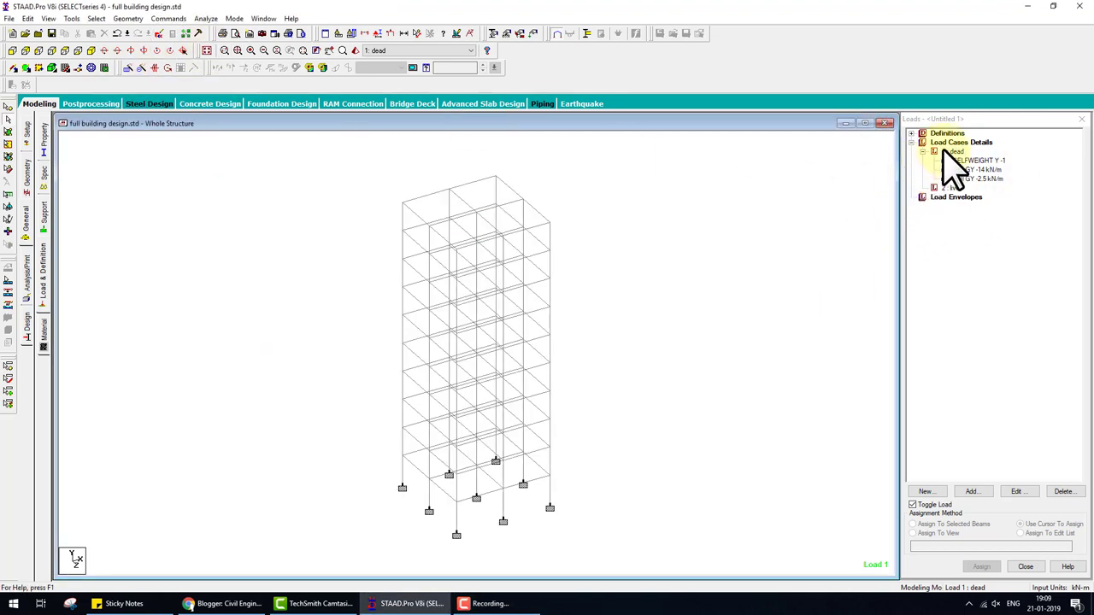
# - Start a floor load for the dead case and move its settings aside to view the building
pyautogui.click(950, 152)
pyautogui.click(971, 492)
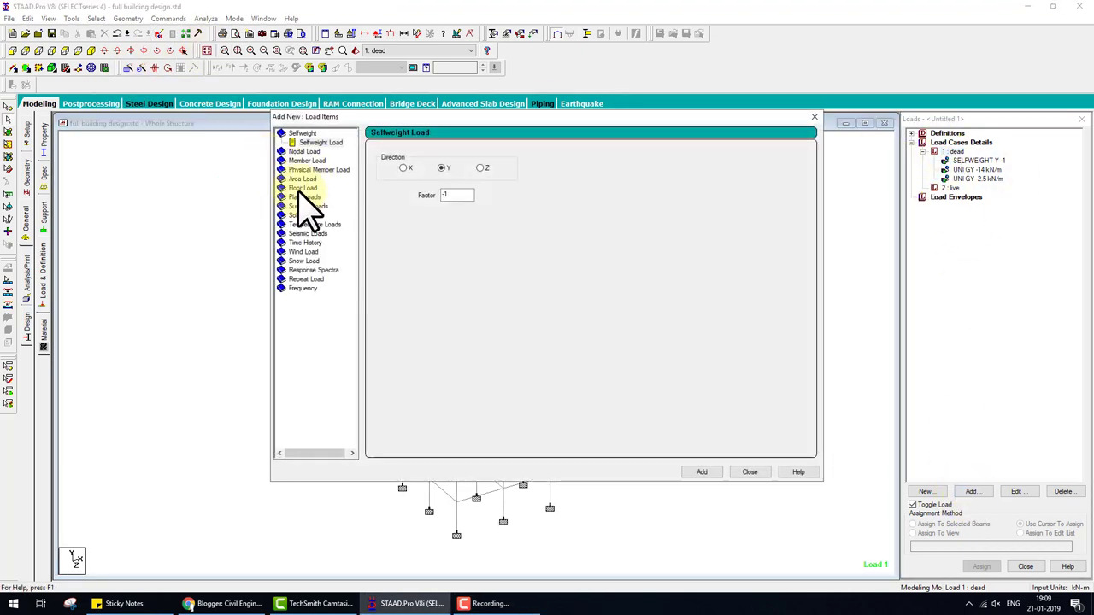
pyautogui.click(301, 188)
pyautogui.write('-4')
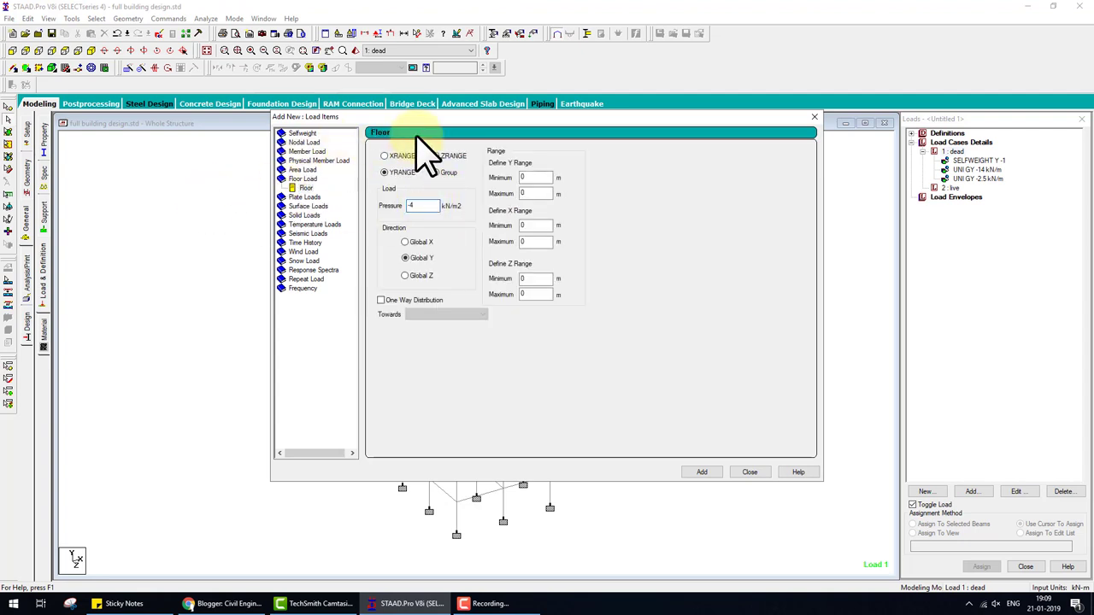
pyautogui.moveTo(424, 117); pyautogui.dragTo(735, 127)
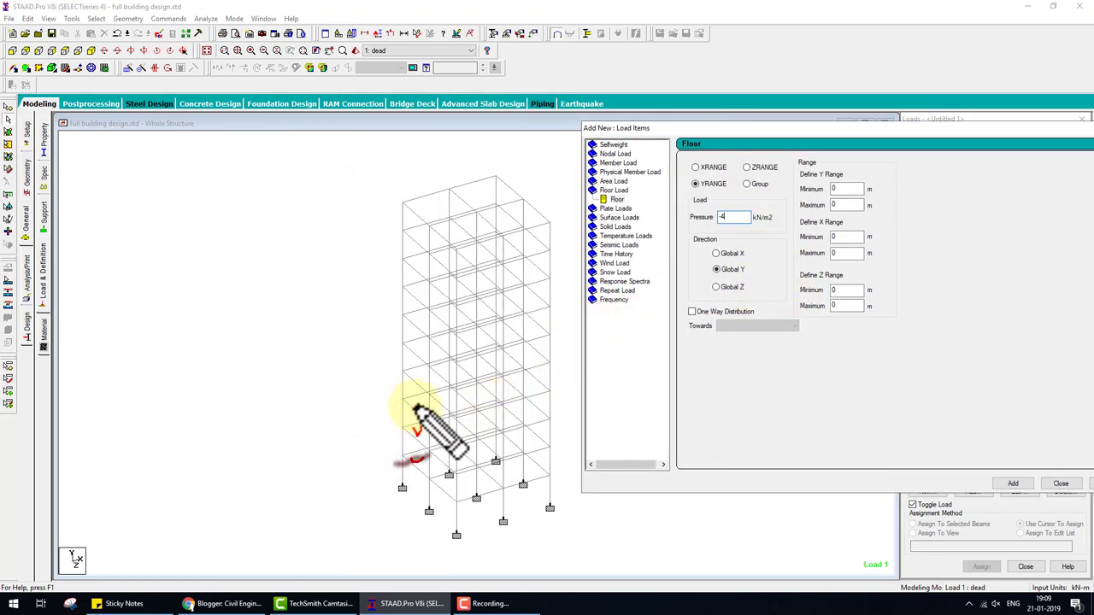
pyautogui.moveTo(413, 426); pyautogui.dragTo(422, 424)
pyautogui.moveTo(414, 405); pyautogui.dragTo(431, 397)
pyautogui.moveTo(419, 202)
pyautogui.mouseDown()
pyautogui.moveTo(442, 194)
pyautogui.moveTo(318, 420)
pyautogui.moveTo(403, 466)
pyautogui.mouseUp()
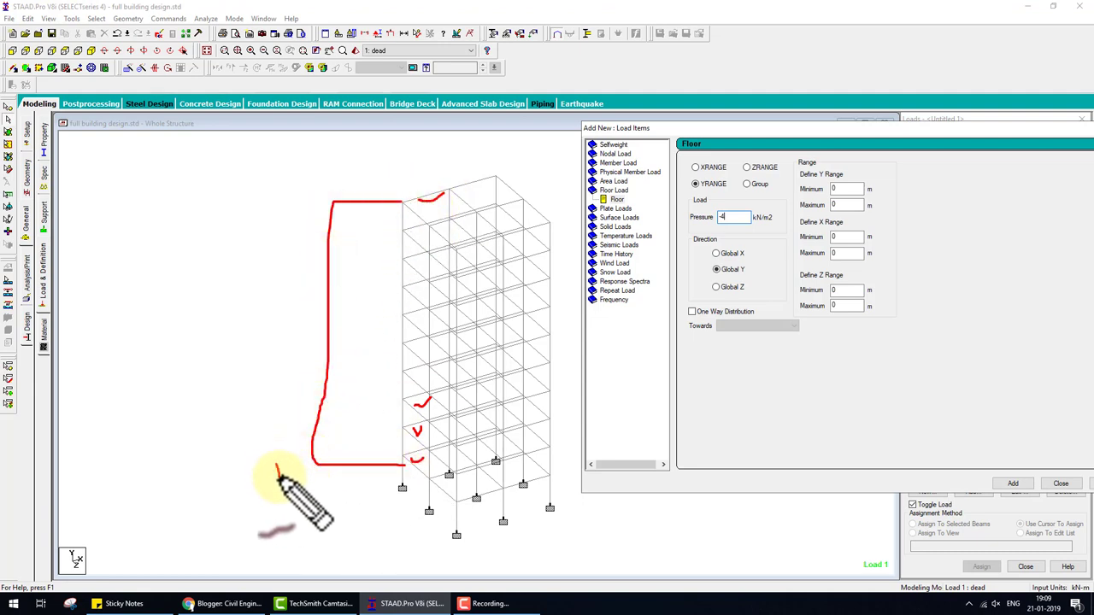
pyautogui.moveTo(277, 476)
pyautogui.mouseDown()
pyautogui.moveTo(291, 460)
pyautogui.moveTo(297, 470)
pyautogui.mouseUp()
pyautogui.moveTo(292, 180)
pyautogui.mouseDown()
pyautogui.moveTo(293, 196)
pyautogui.moveTo(312, 202)
pyautogui.moveTo(345, 174)
pyautogui.moveTo(374, 181)
pyautogui.mouseUp()
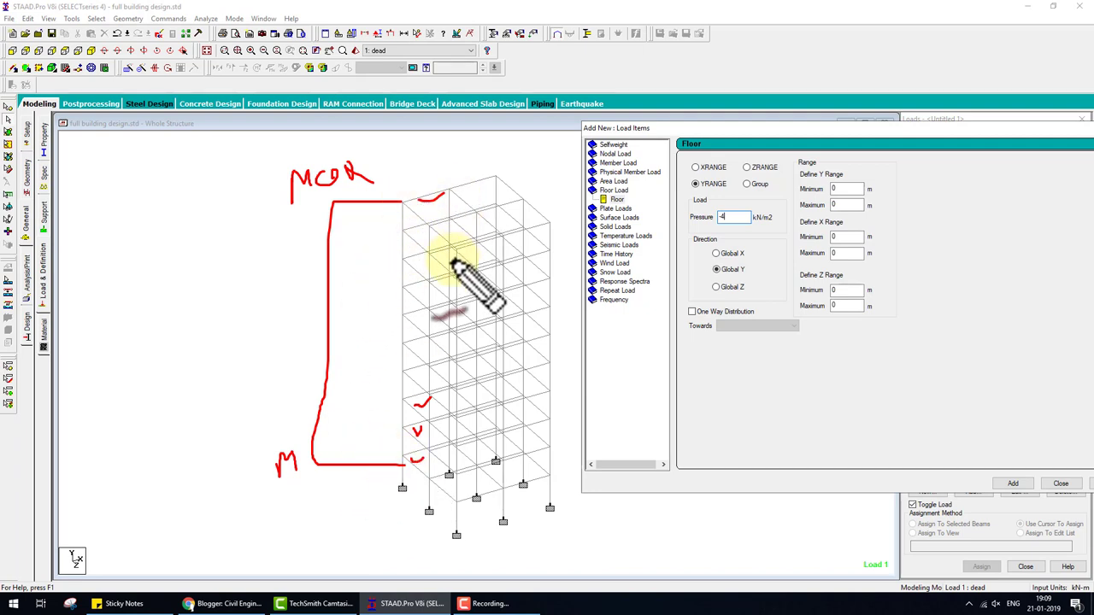
# - Add the -4 kN/m² floor load over Y range 3 to 30 m and check it in front, top and 3D views
pyautogui.click(851, 189)
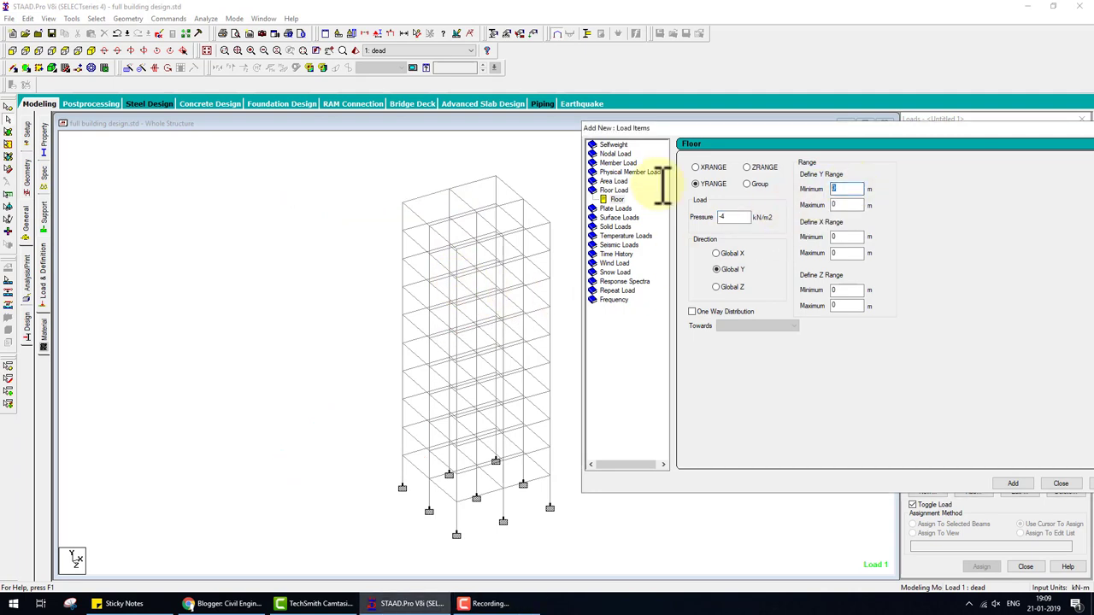
pyautogui.write('30')
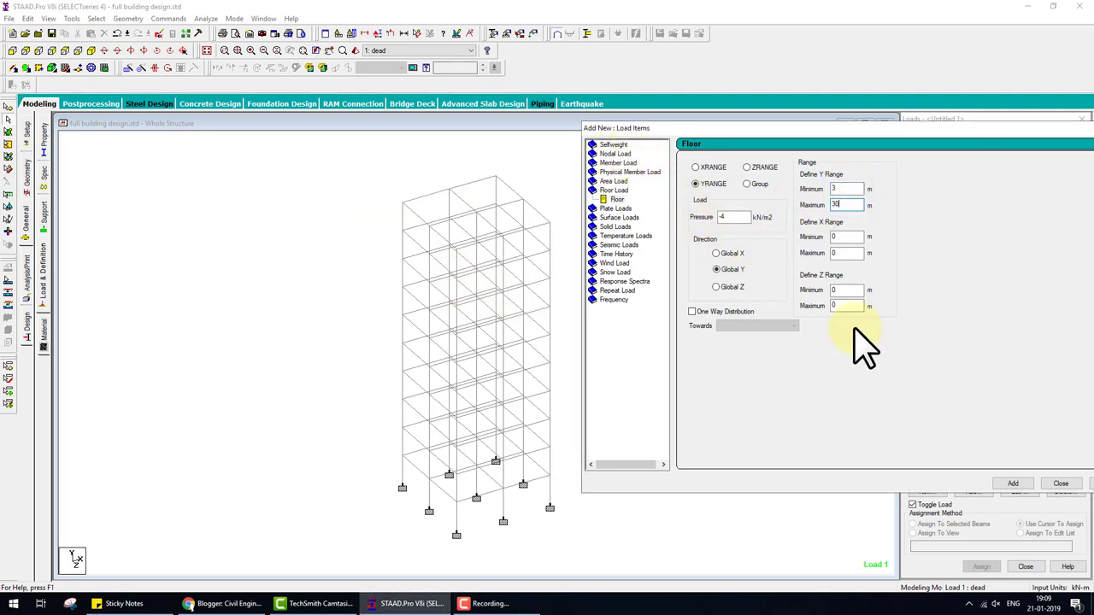
pyautogui.click(1060, 484)
pyautogui.click(970, 187)
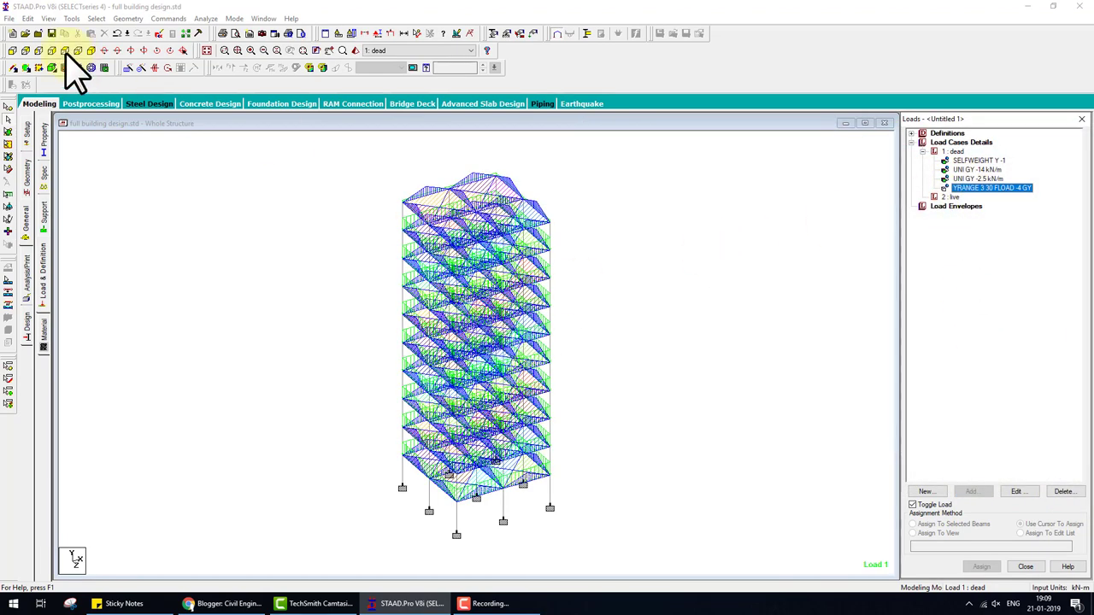
pyautogui.click(12, 51)
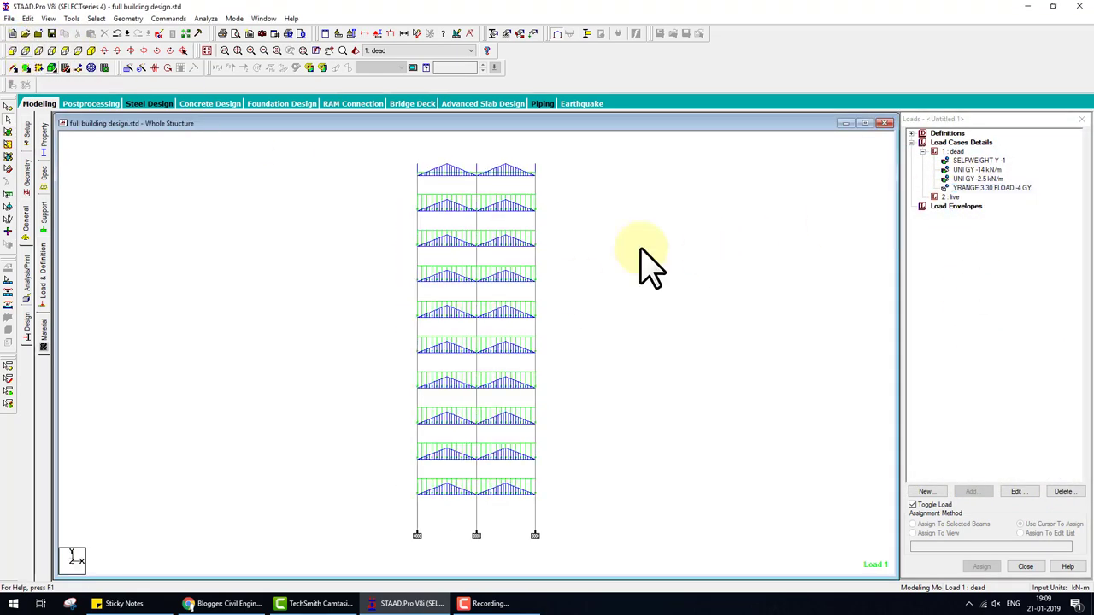
pyautogui.click(65, 52)
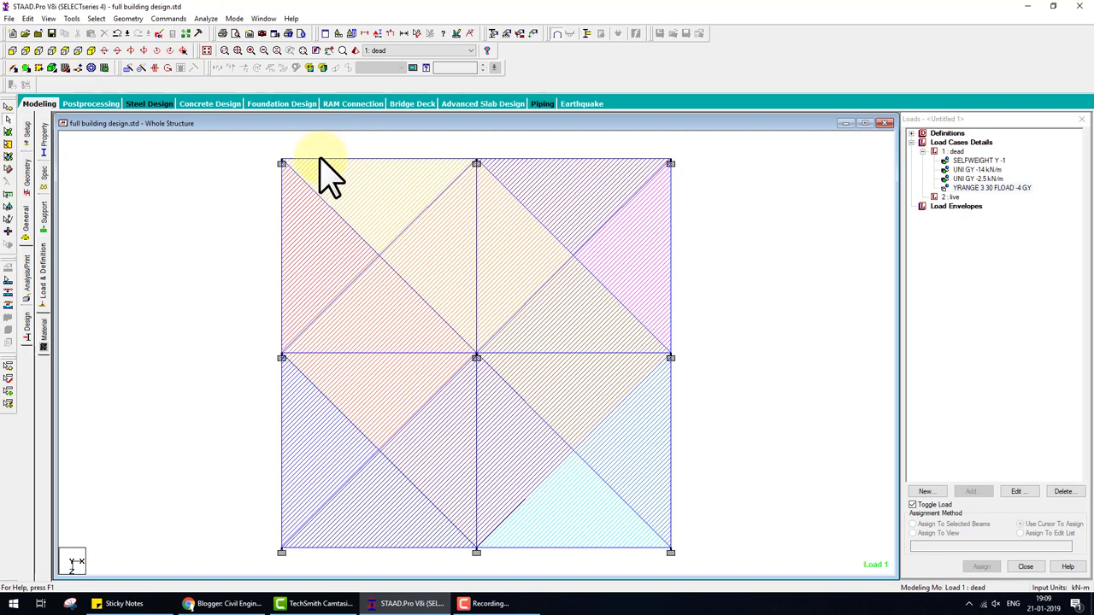
pyautogui.click(78, 51)
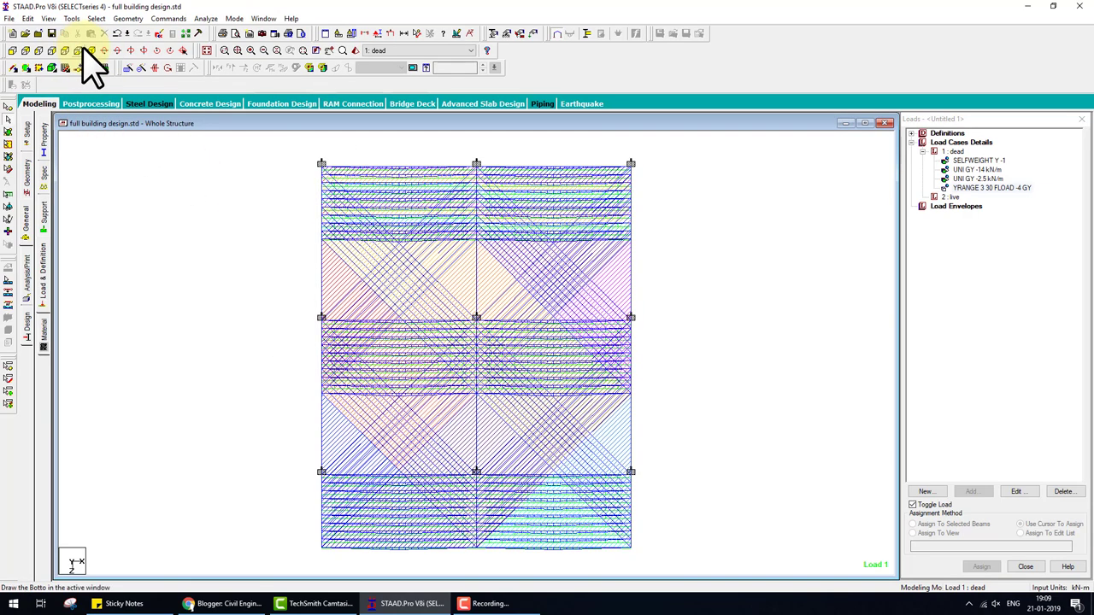
pyautogui.click(90, 50)
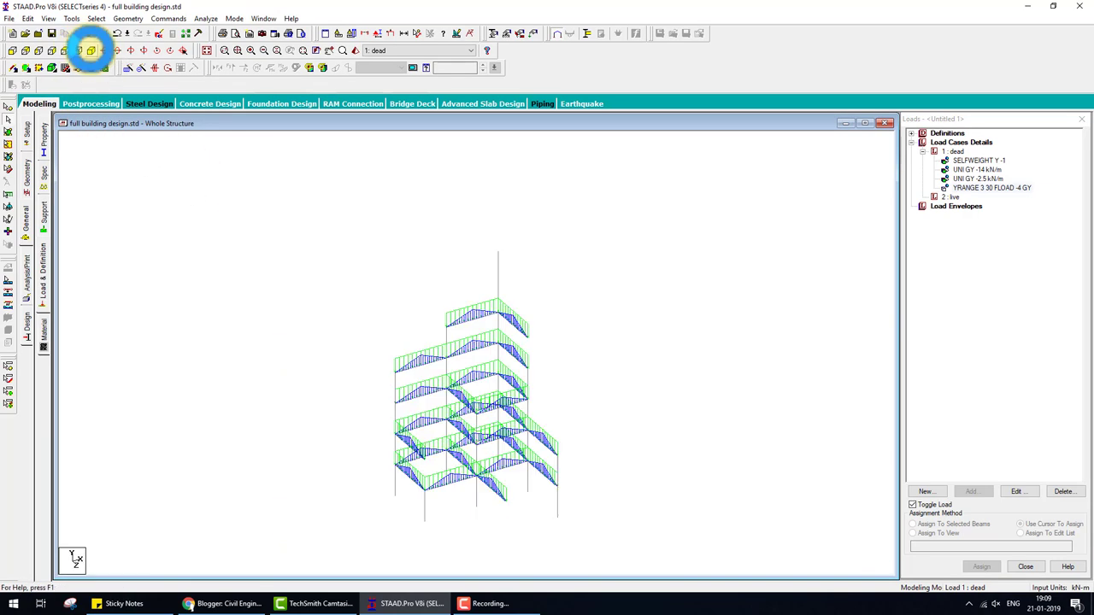
pyautogui.click(945, 198)
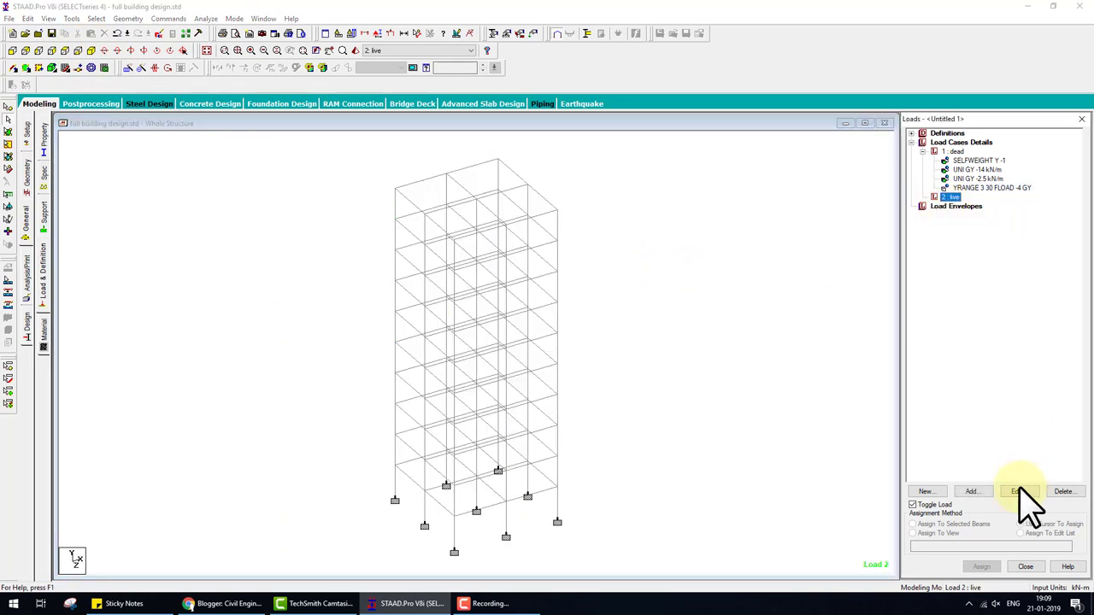
# - Give load case 2: live a -3 kN/m² floor load over YRANGE 3–30 m, then collapse the load tree
pyautogui.click(972, 492)
pyautogui.click(926, 507)
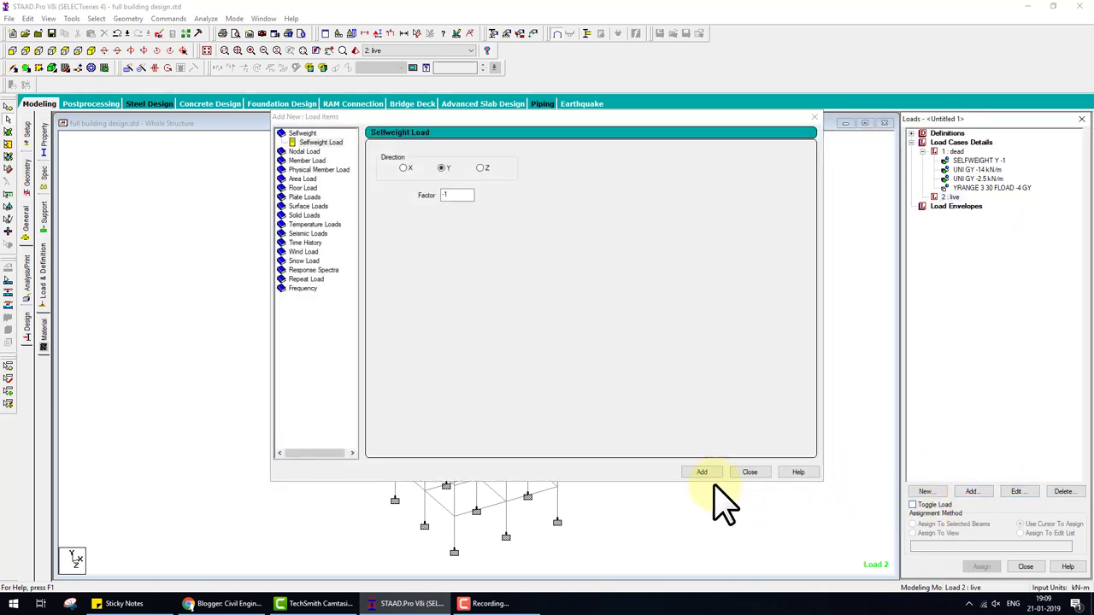
pyautogui.click(306, 186)
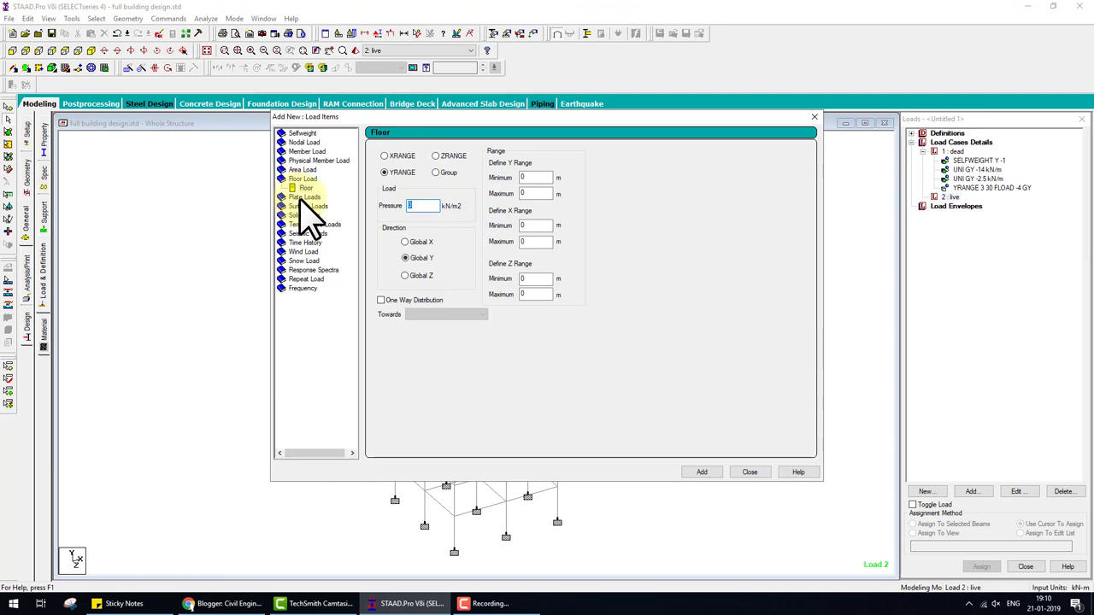
pyautogui.write('3')
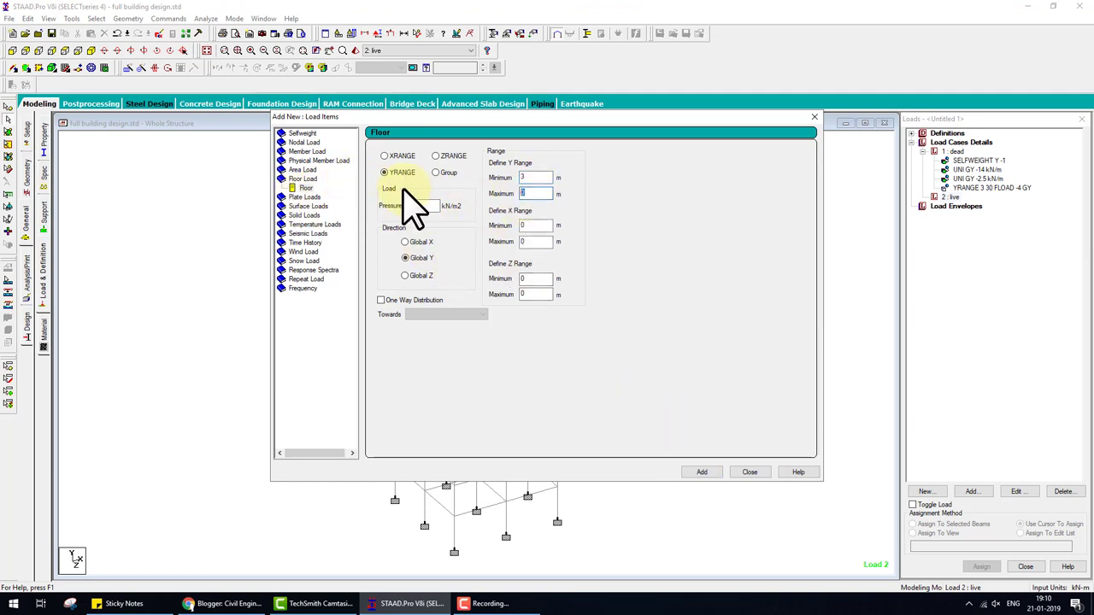
pyautogui.click(699, 472)
pyautogui.click(749, 471)
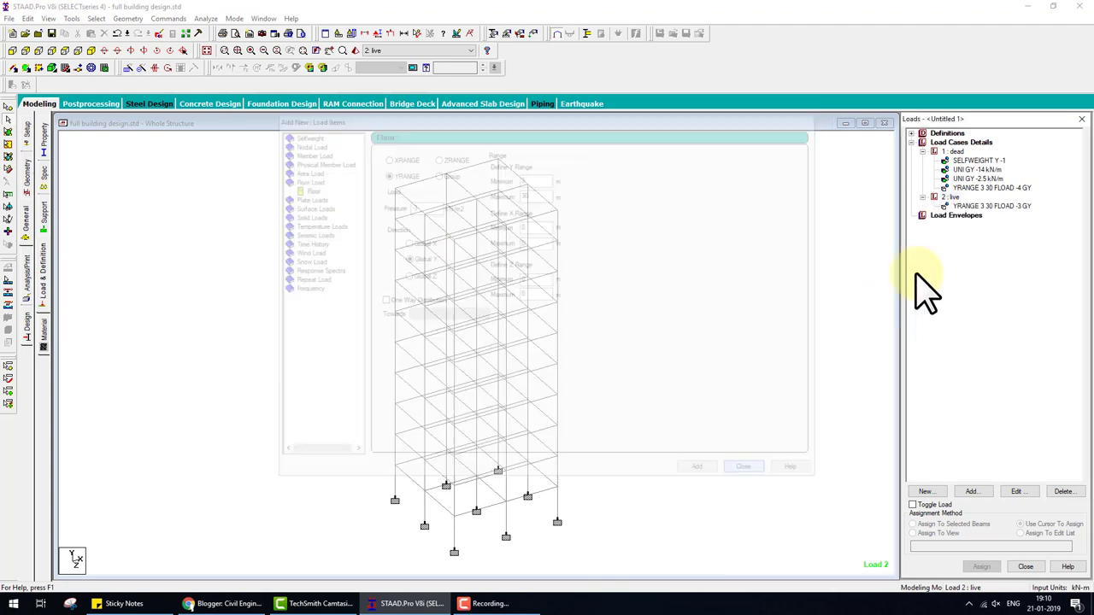
pyautogui.click(684, 288)
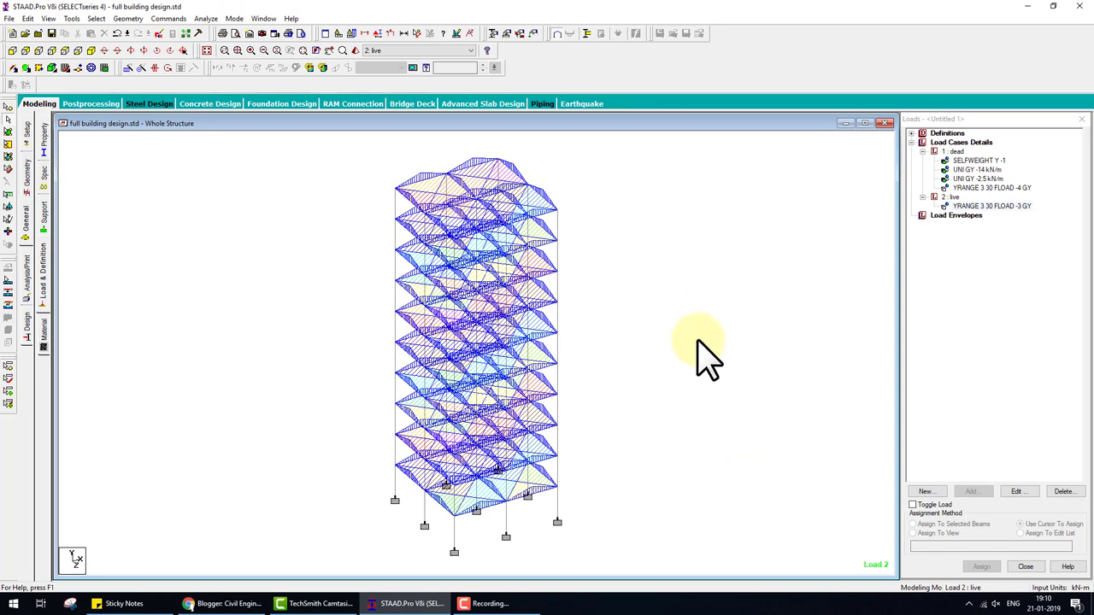
pyautogui.click(922, 151)
pyautogui.click(923, 161)
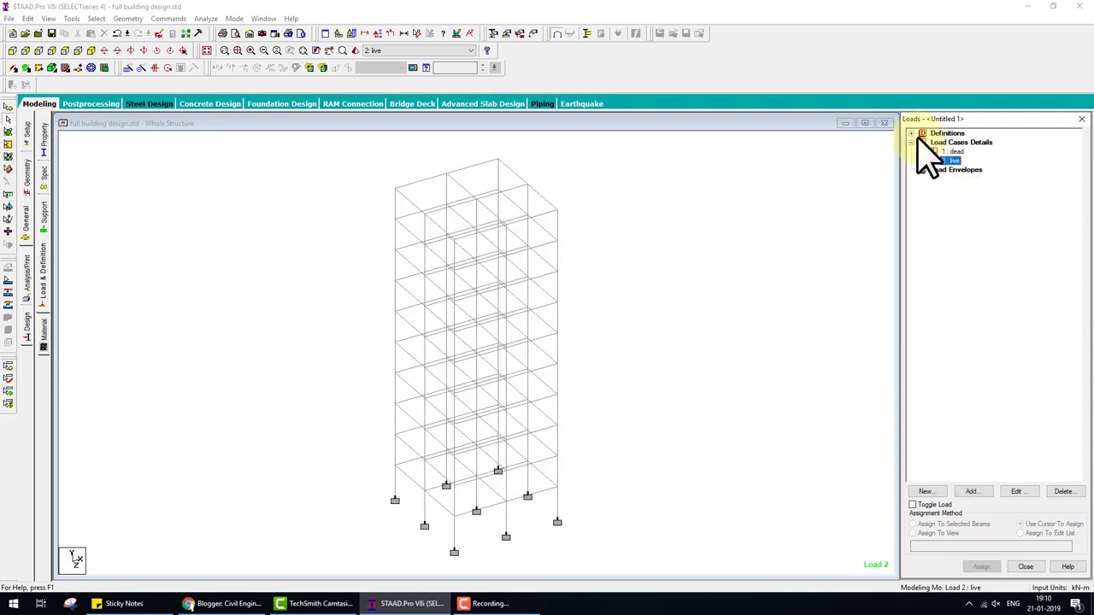
# - Start a new seismic definition using the IS 1893-2002/2005 code
pyautogui.click(912, 134)
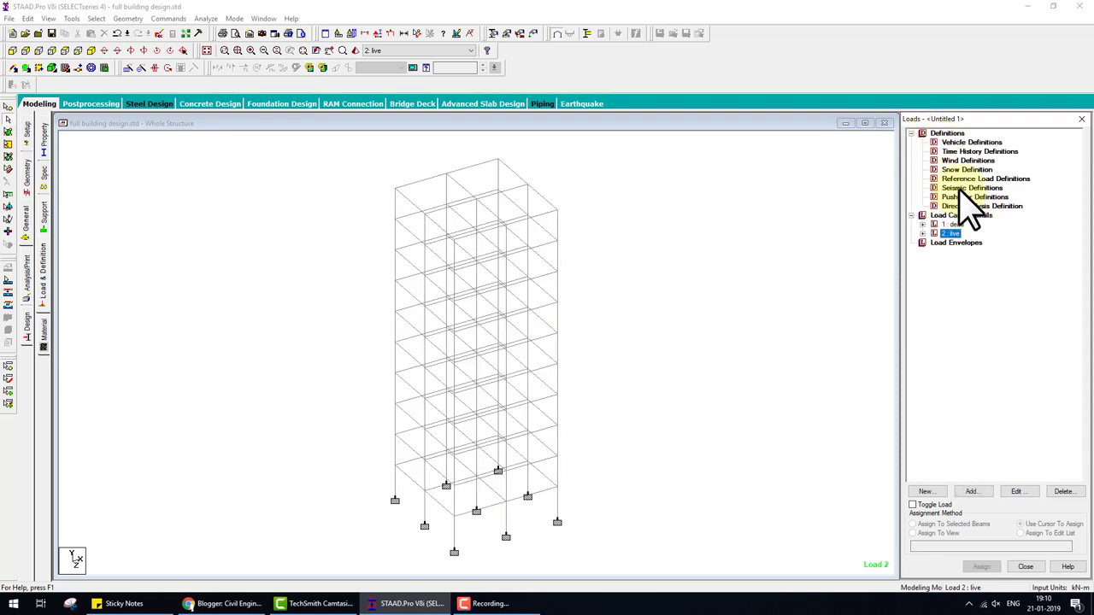
pyautogui.click(962, 187)
pyautogui.click(972, 491)
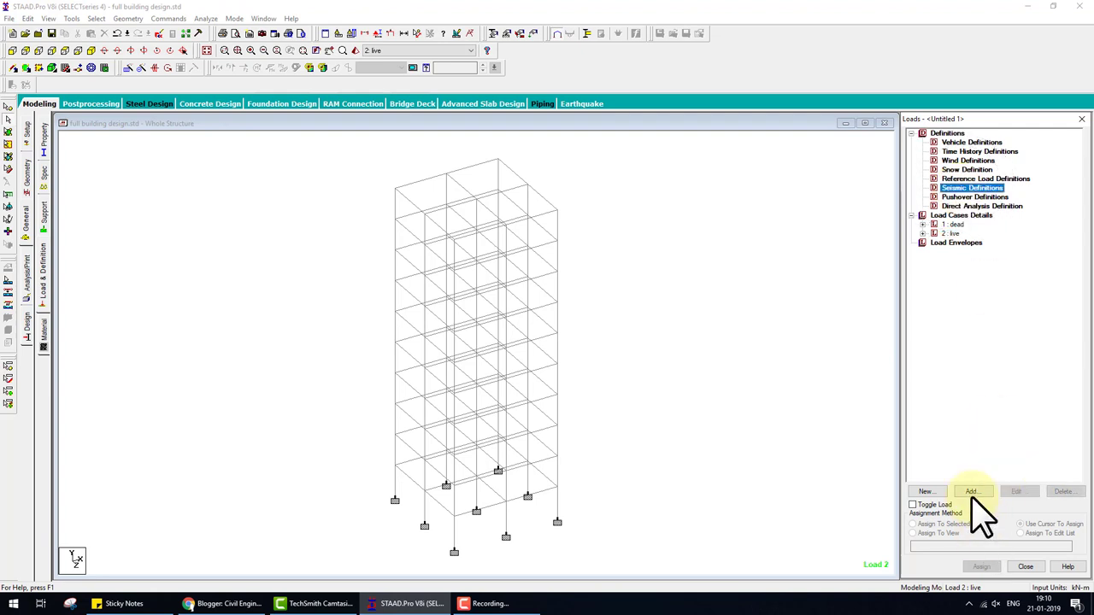
pyautogui.click(552, 206)
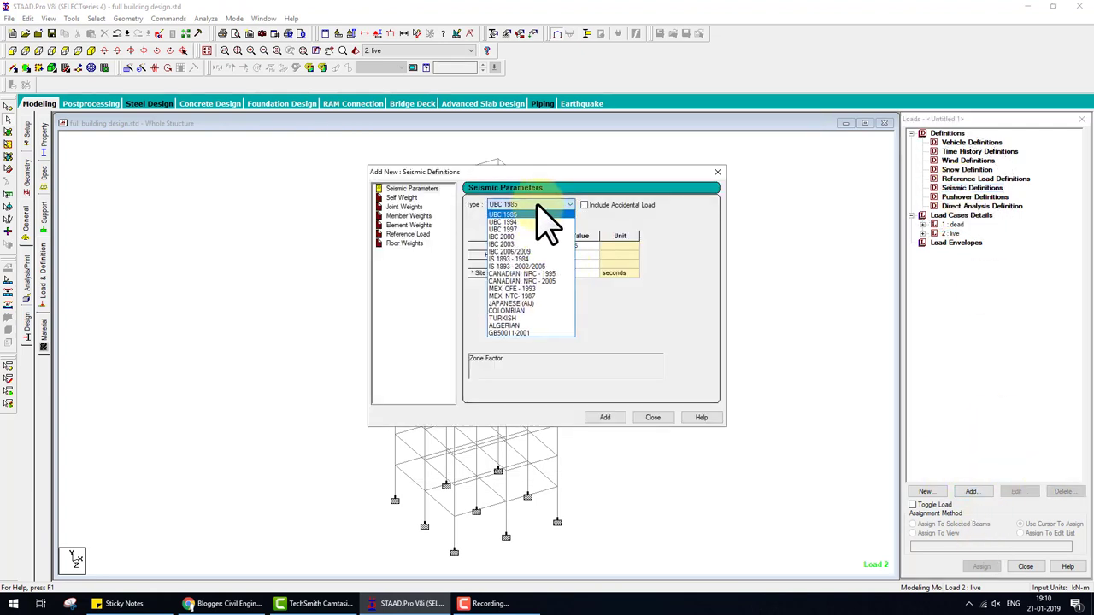
pyautogui.click(540, 267)
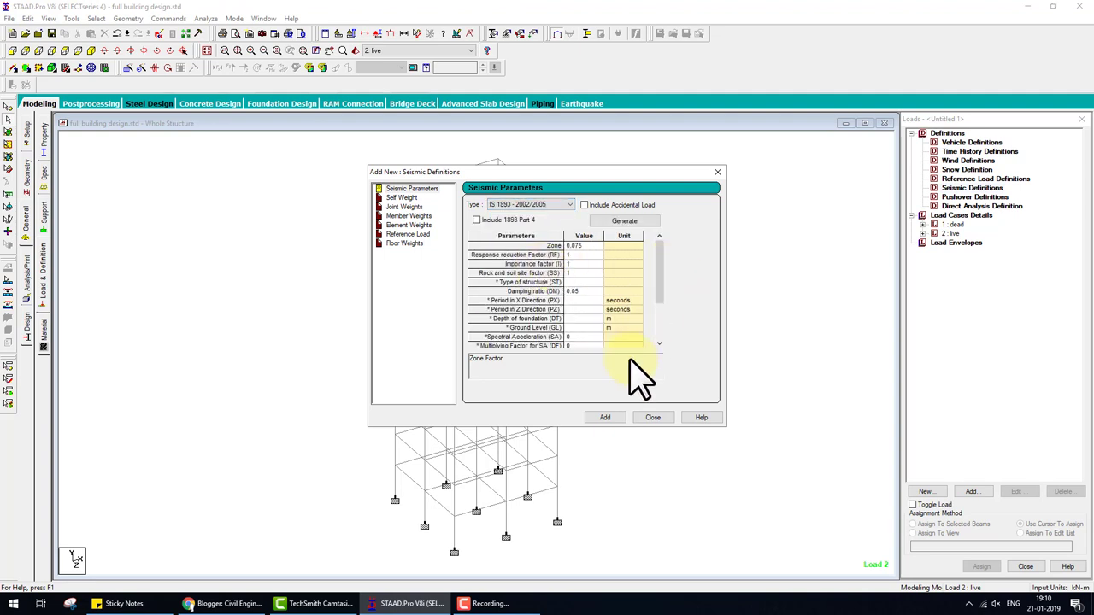
pyautogui.click(637, 223)
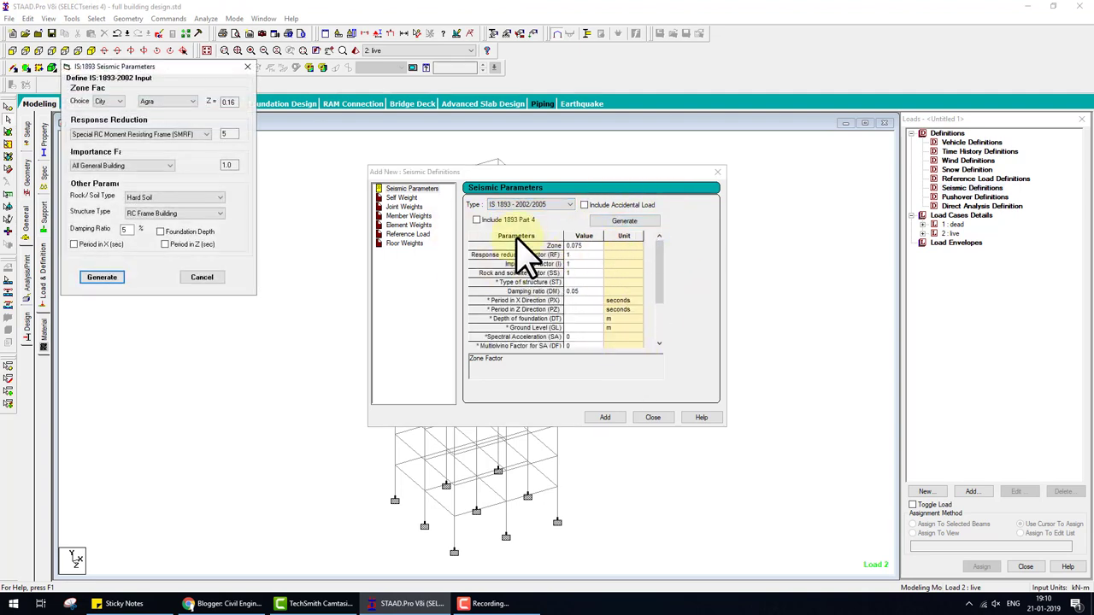
# - Generate parameters for zone IV, SMRF and Important Building, then add the definition
pyautogui.click(103, 118)
pyautogui.click(193, 101)
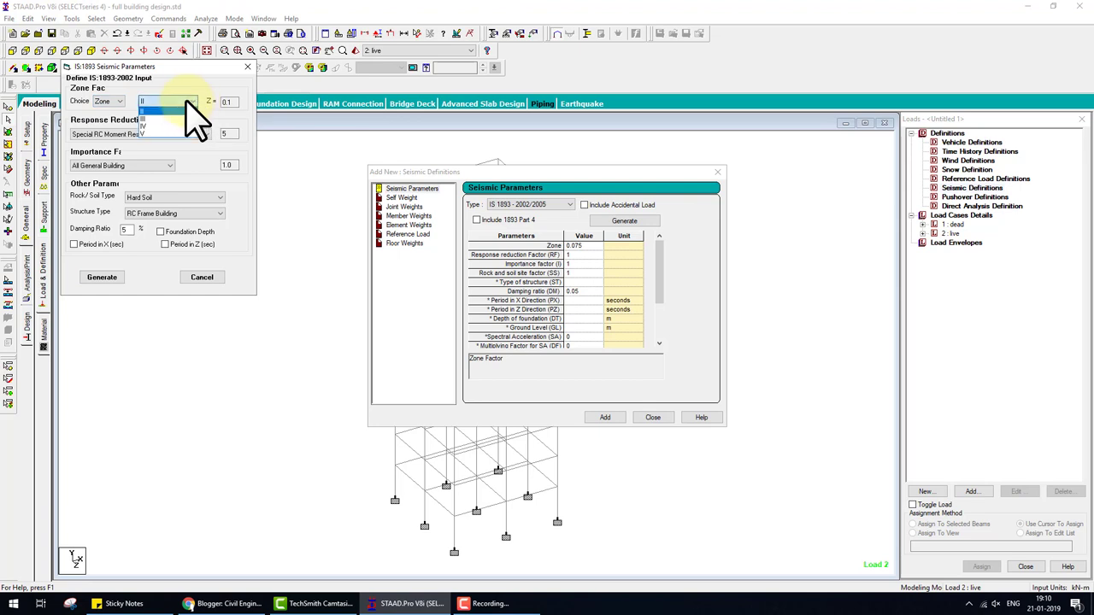
pyautogui.click(171, 144)
pyautogui.click(170, 135)
pyautogui.click(94, 144)
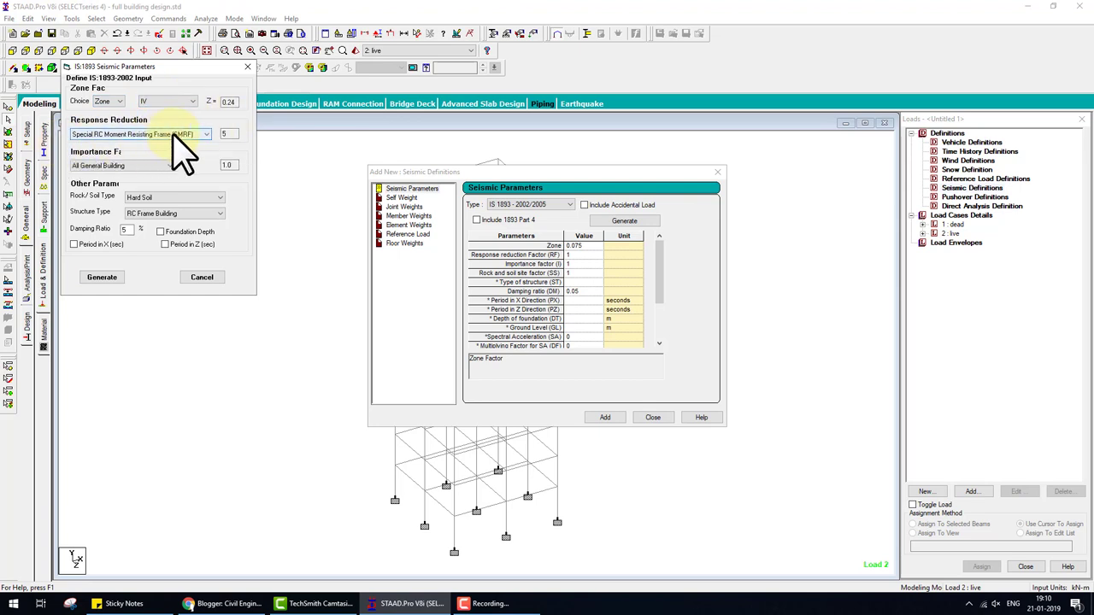
pyautogui.click(136, 165)
pyautogui.click(120, 184)
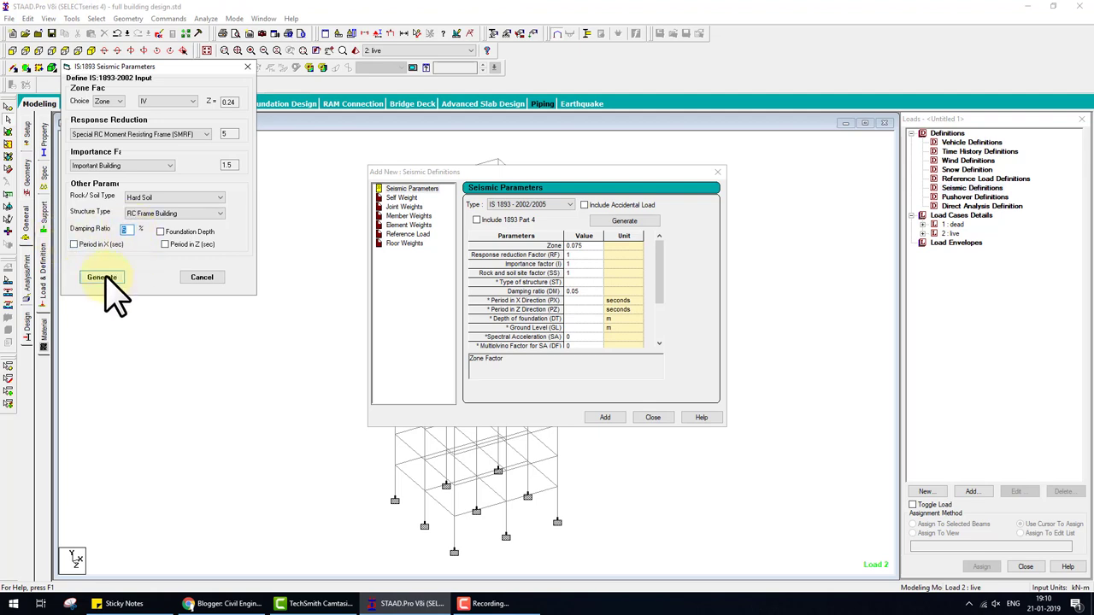
pyautogui.click(103, 277)
pyautogui.click(605, 417)
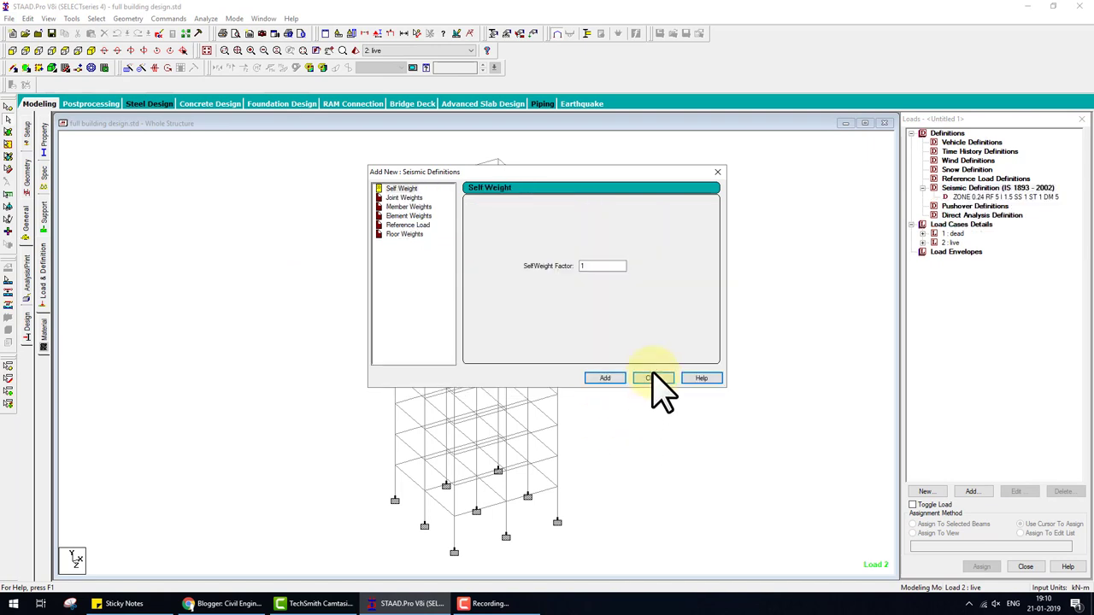
pyautogui.click(862, 282)
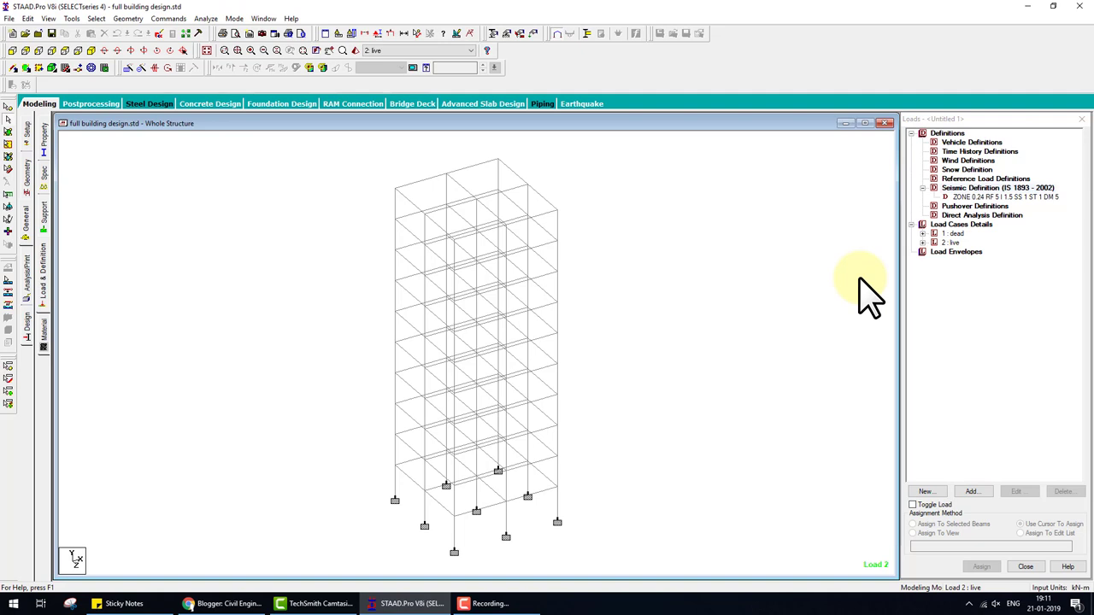
pyautogui.click(544, 325)
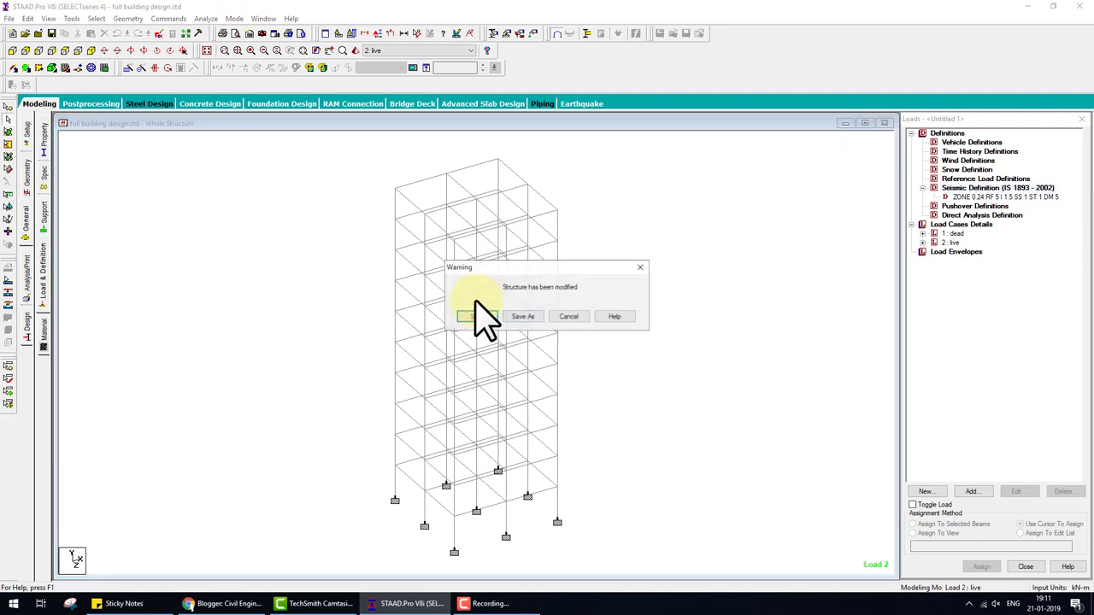
pyautogui.click(464, 317)
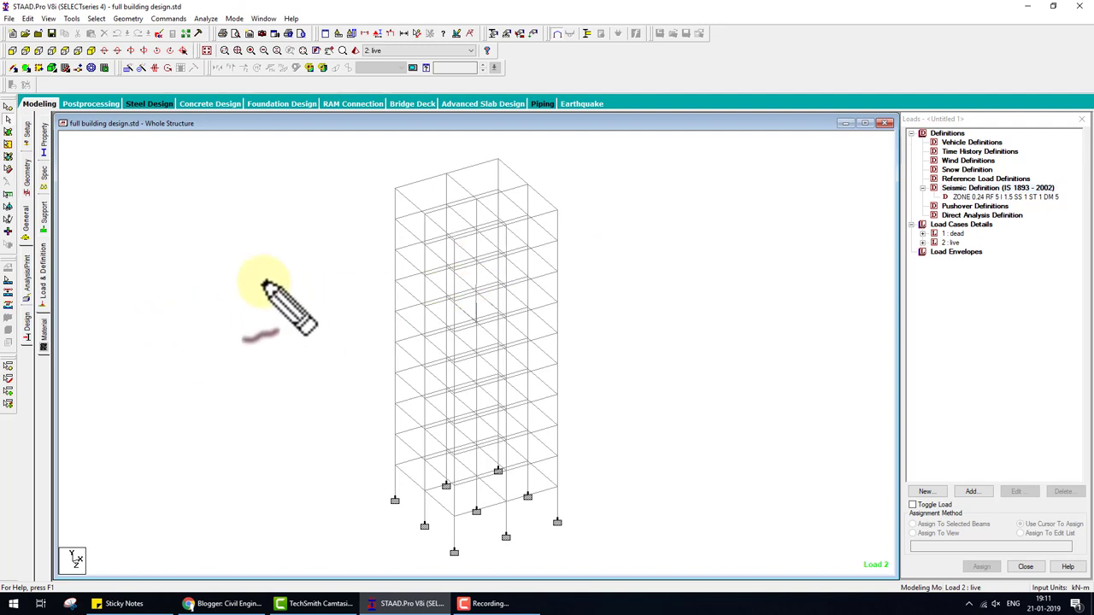
pyautogui.moveTo(261, 288)
pyautogui.mouseDown()
pyautogui.moveTo(260, 325)
pyautogui.moveTo(262, 265)
pyautogui.moveTo(261, 299)
pyautogui.moveTo(353, 313)
pyautogui.moveTo(488, 305)
pyautogui.moveTo(470, 303)
pyautogui.mouseUp()
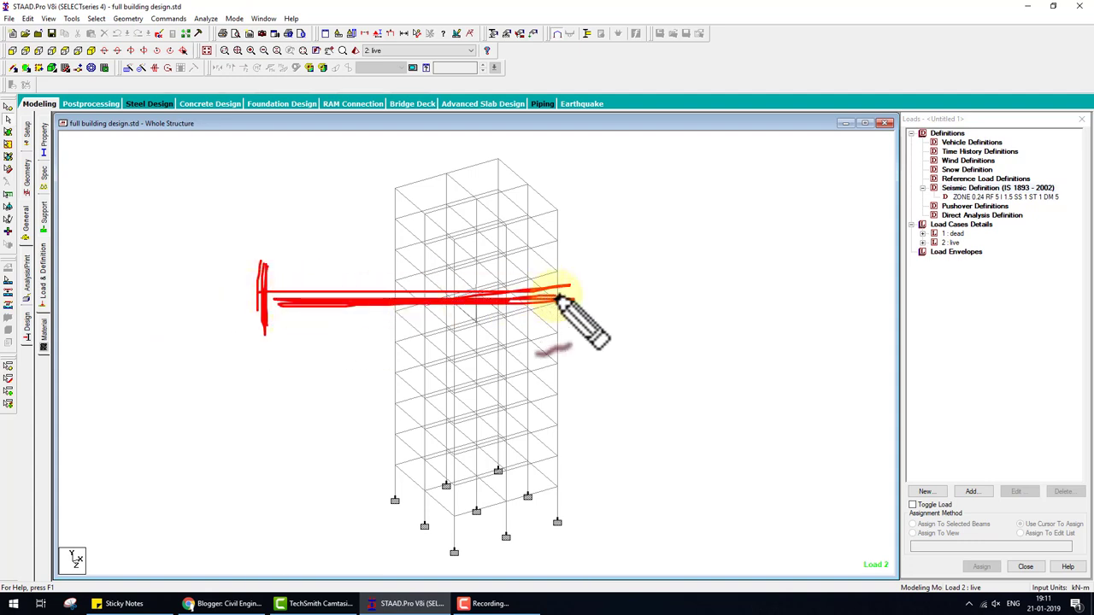
pyautogui.moveTo(289, 301); pyautogui.dragTo(554, 304)
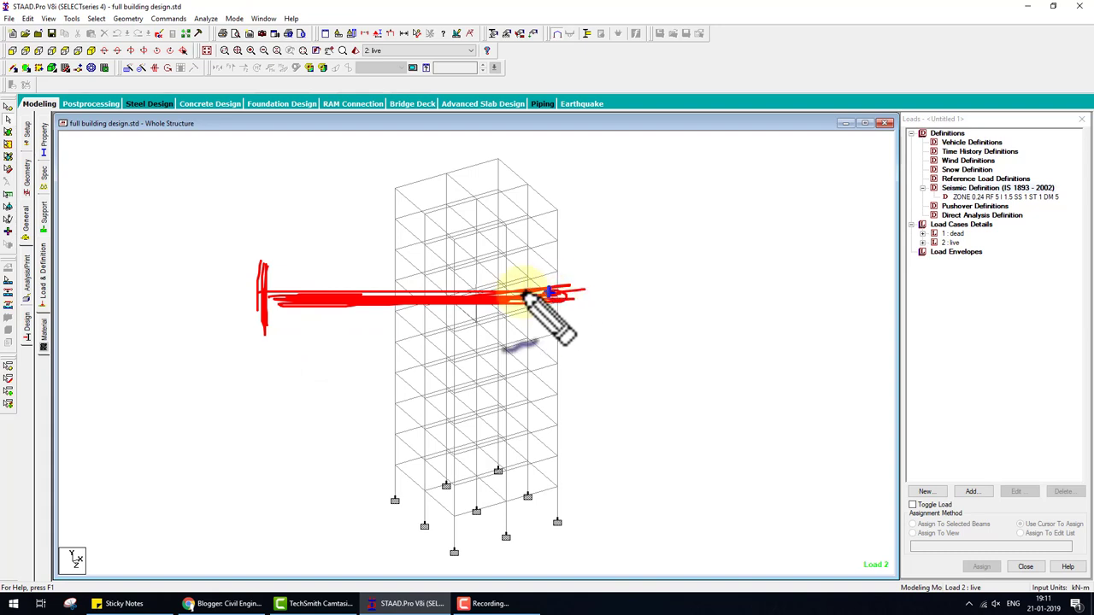
pyautogui.moveTo(524, 289); pyautogui.dragTo(471, 299)
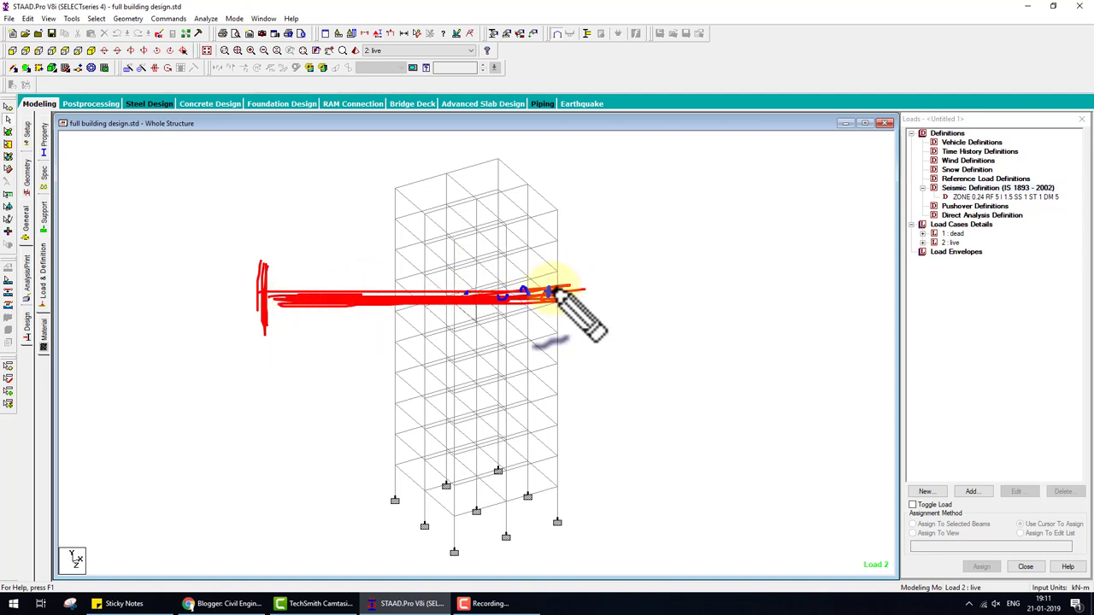
pyautogui.moveTo(537, 292)
pyautogui.mouseDown()
pyautogui.moveTo(538, 257)
pyautogui.moveTo(587, 269)
pyautogui.moveTo(539, 291)
pyautogui.moveTo(556, 261)
pyautogui.moveTo(614, 235)
pyautogui.moveTo(565, 274)
pyautogui.moveTo(551, 254)
pyautogui.moveTo(591, 297)
pyautogui.mouseUp()
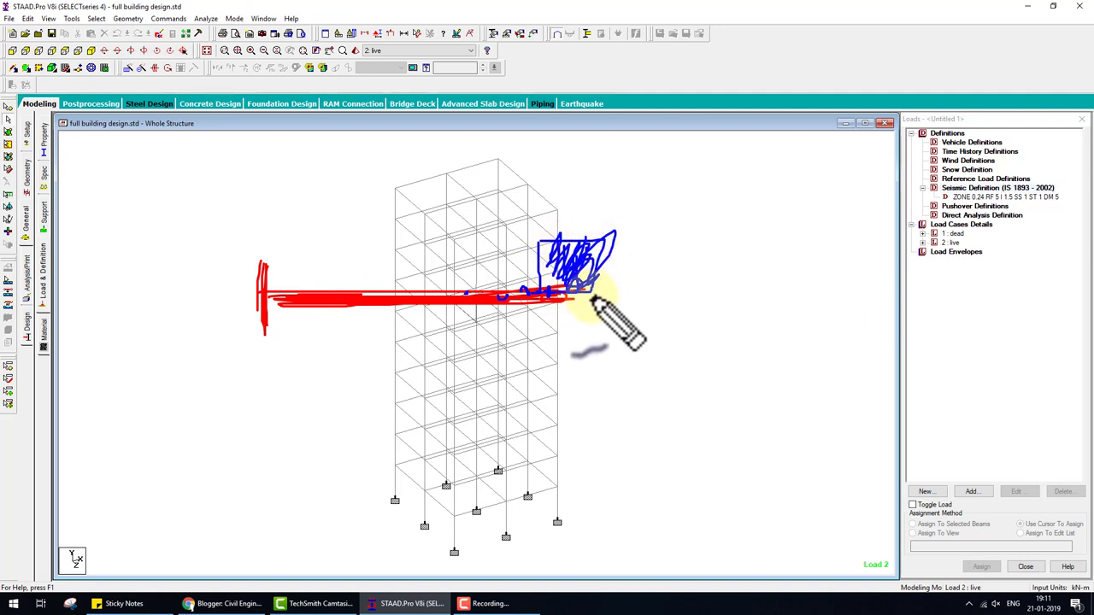
pyautogui.press('Escape')
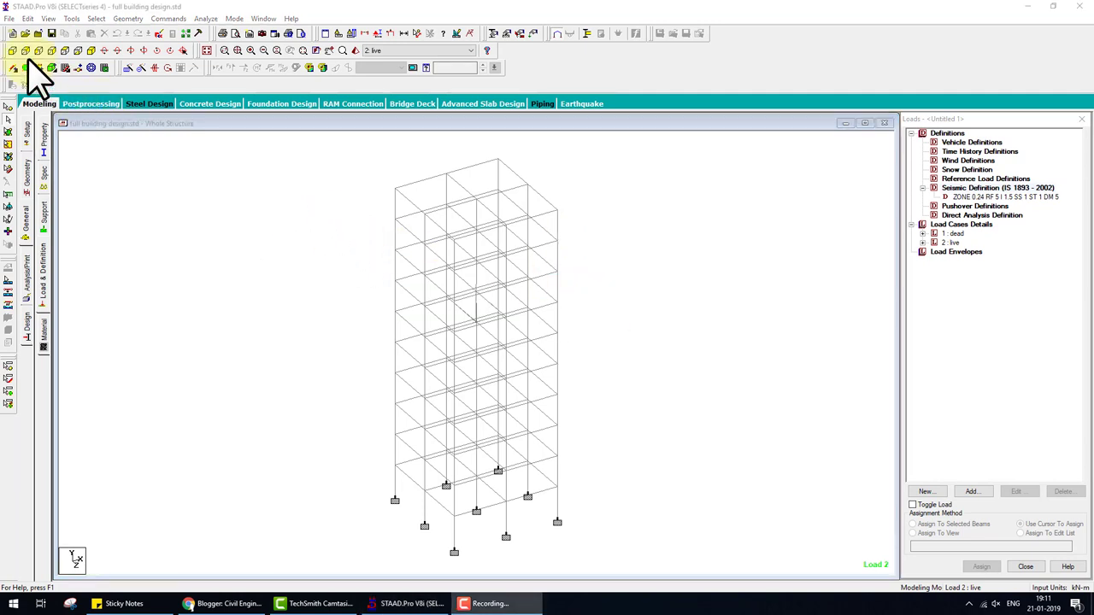
# - Display the multi-storey frame in front elevation and adjust the view
pyautogui.click(12, 50)
pyautogui.moveTo(651, 303); pyautogui.dragTo(688, 296)
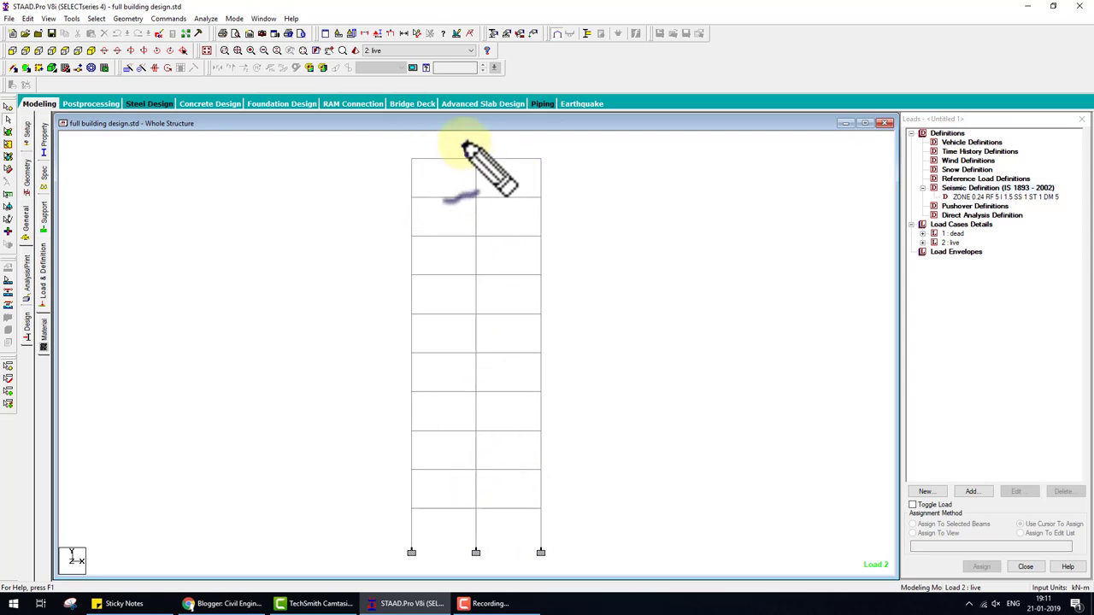
pyautogui.moveTo(463, 144)
pyautogui.mouseDown()
pyautogui.moveTo(477, 195)
pyautogui.moveTo(479, 180)
pyautogui.moveTo(462, 199)
pyautogui.moveTo(485, 238)
pyautogui.moveTo(479, 275)
pyautogui.mouseUp()
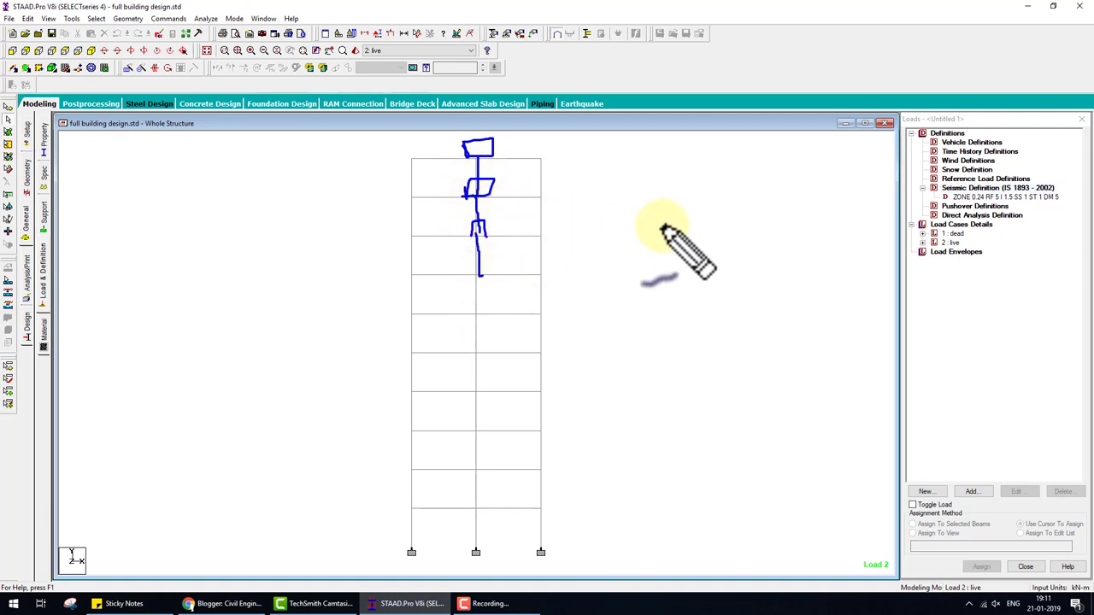
pyautogui.press('Escape')
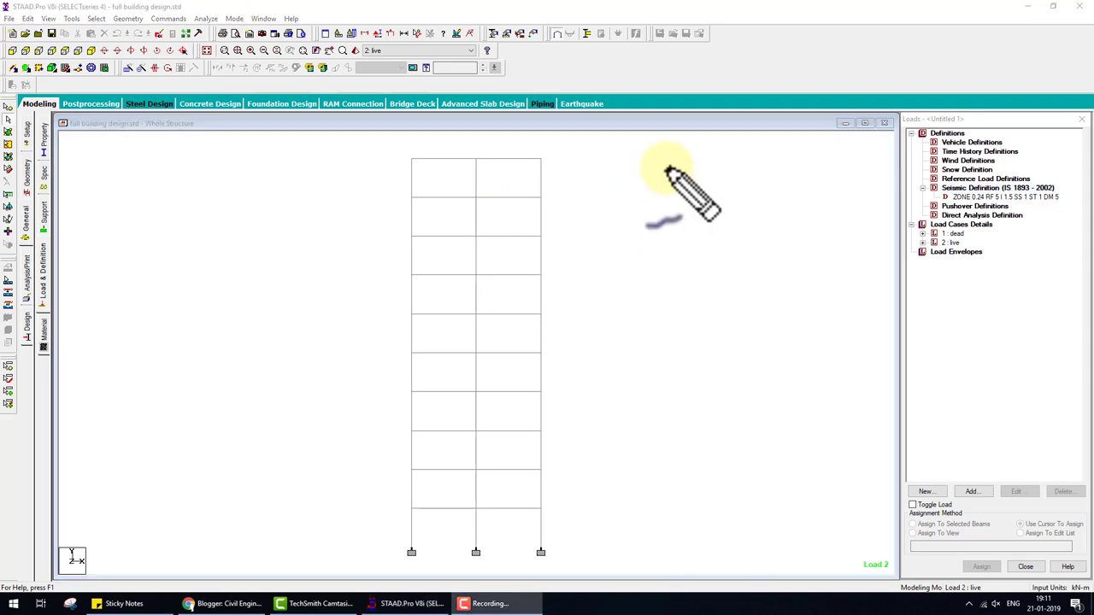
pyautogui.moveTo(661, 168)
pyautogui.mouseDown()
pyautogui.moveTo(679, 357)
pyautogui.moveTo(703, 376)
pyautogui.moveTo(691, 471)
pyautogui.moveTo(757, 500)
pyautogui.mouseUp()
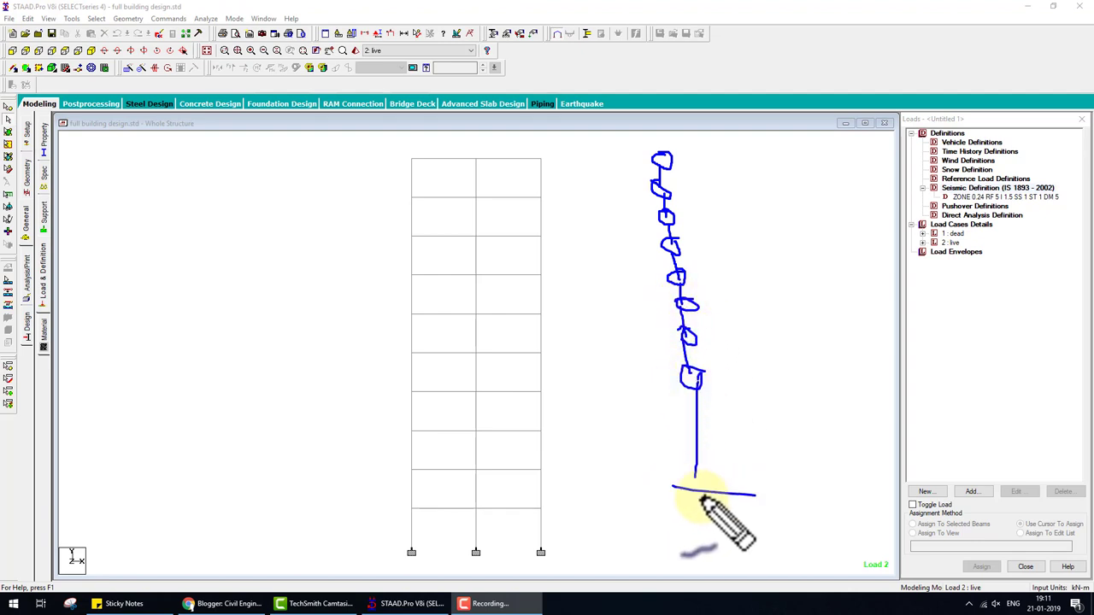
pyautogui.moveTo(684, 479); pyautogui.dragTo(716, 506)
pyautogui.press('Escape')
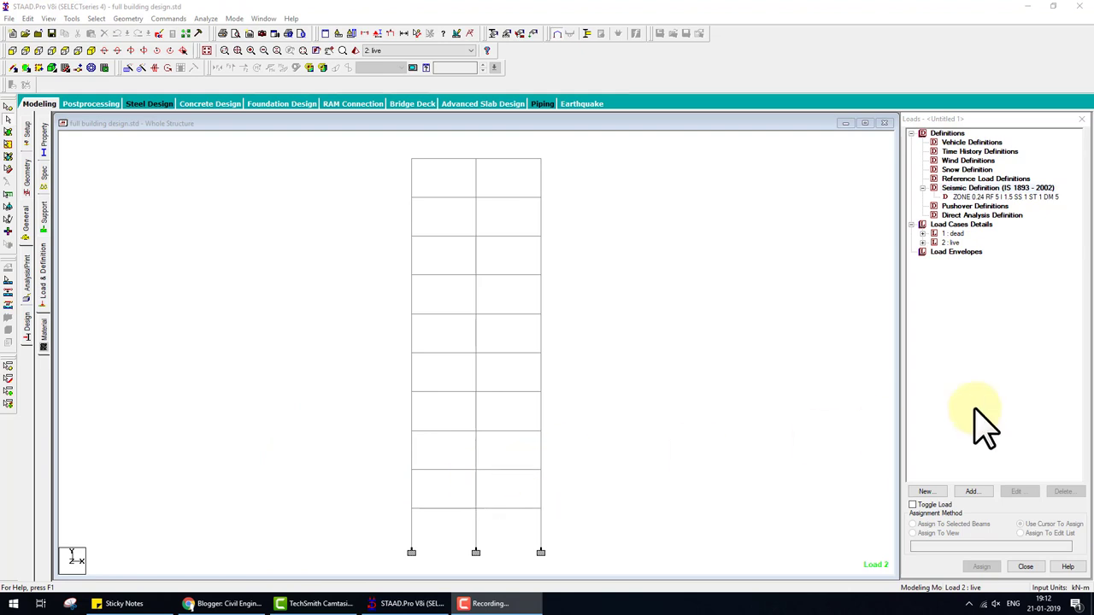
pyautogui.hotkey('ctrl', '2')
pyautogui.moveTo(695, 450); pyautogui.dragTo(728, 440)
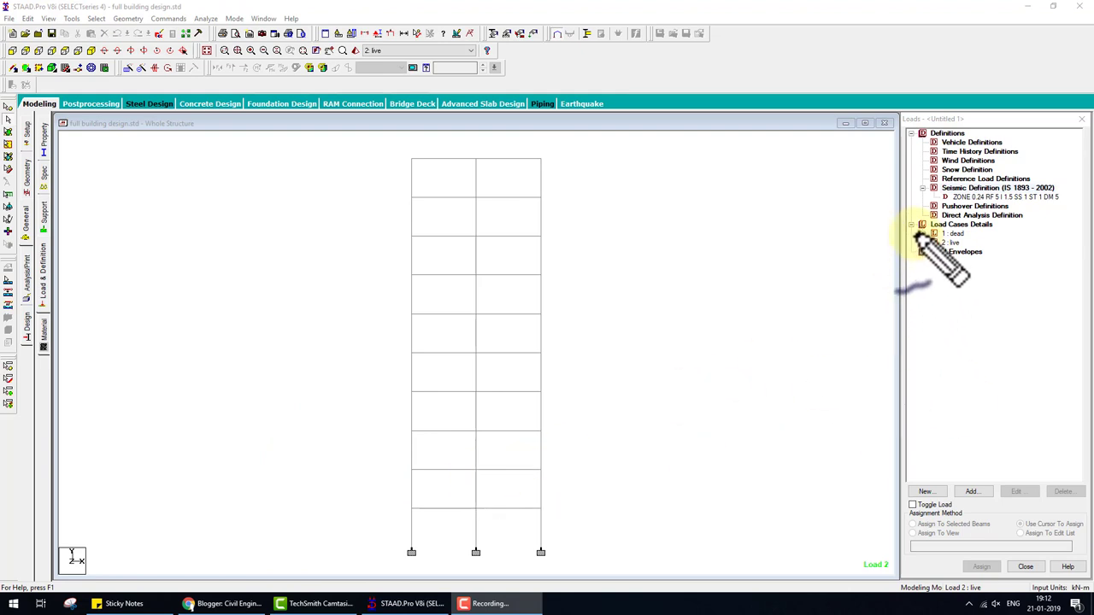
pyautogui.moveTo(919, 232)
pyautogui.mouseDown()
pyautogui.moveTo(899, 266)
pyautogui.moveTo(924, 196)
pyautogui.moveTo(911, 202)
pyautogui.mouseUp()
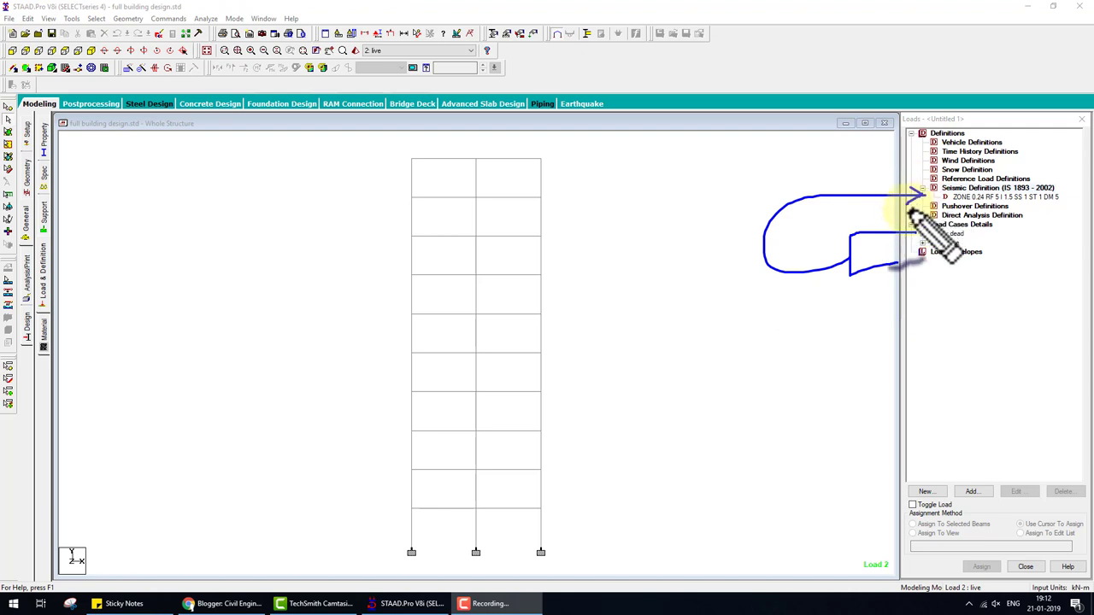
pyautogui.press('Escape')
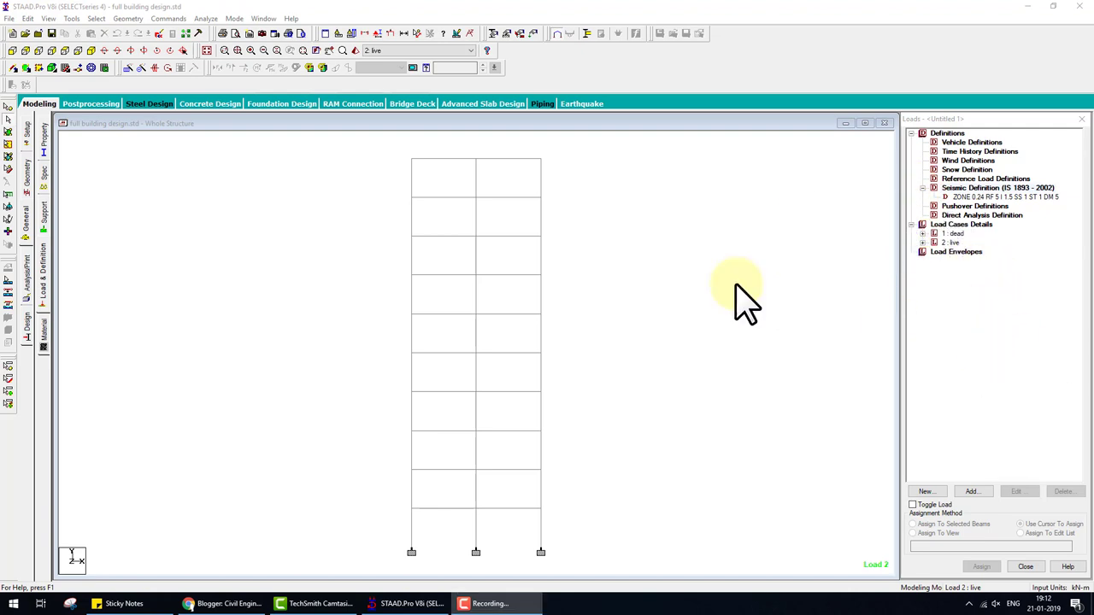
# - Open the input file maximized in the STAAD Editor and select the SELFWEIGHT to FLOAD -4 dead-load lines
pyautogui.click(159, 35)
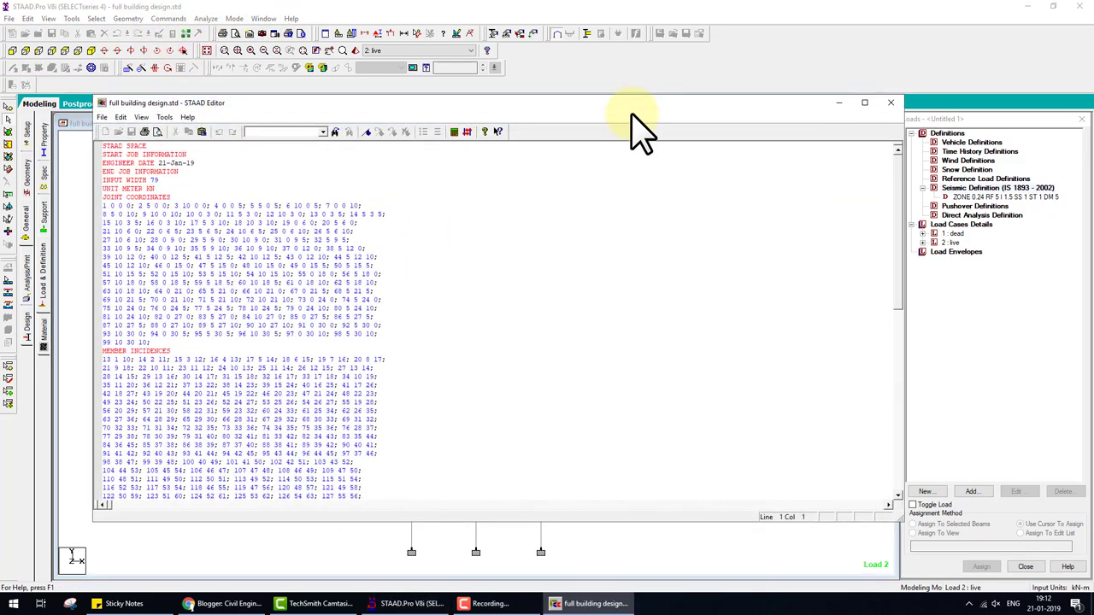
pyautogui.click(864, 102)
pyautogui.scroll(-7, 197, 236)
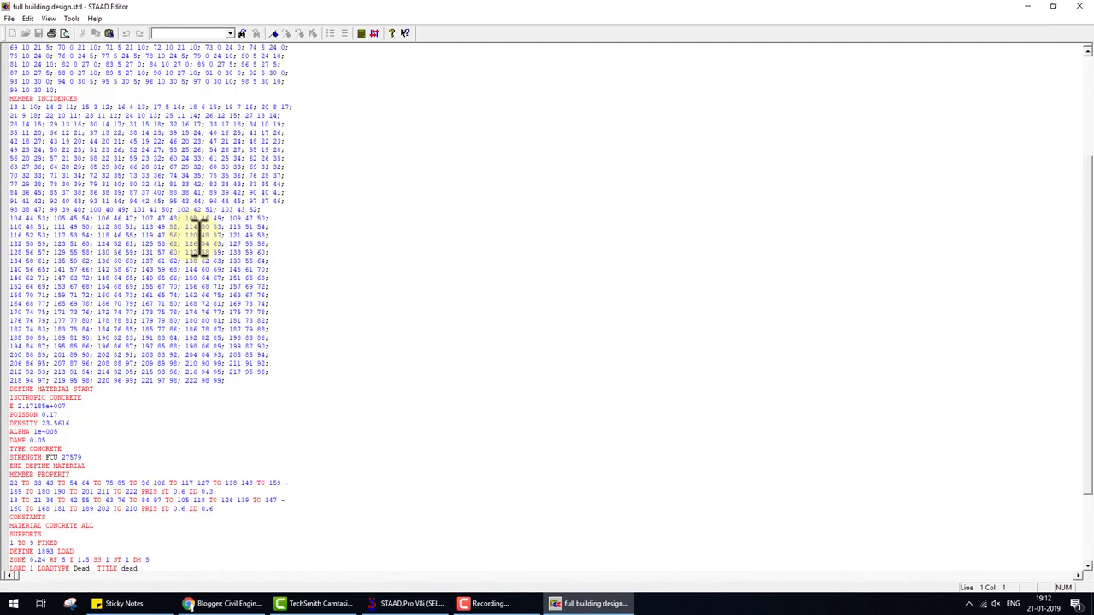
pyautogui.scroll(-10, 197, 254)
pyautogui.scroll(-1, 93, 322)
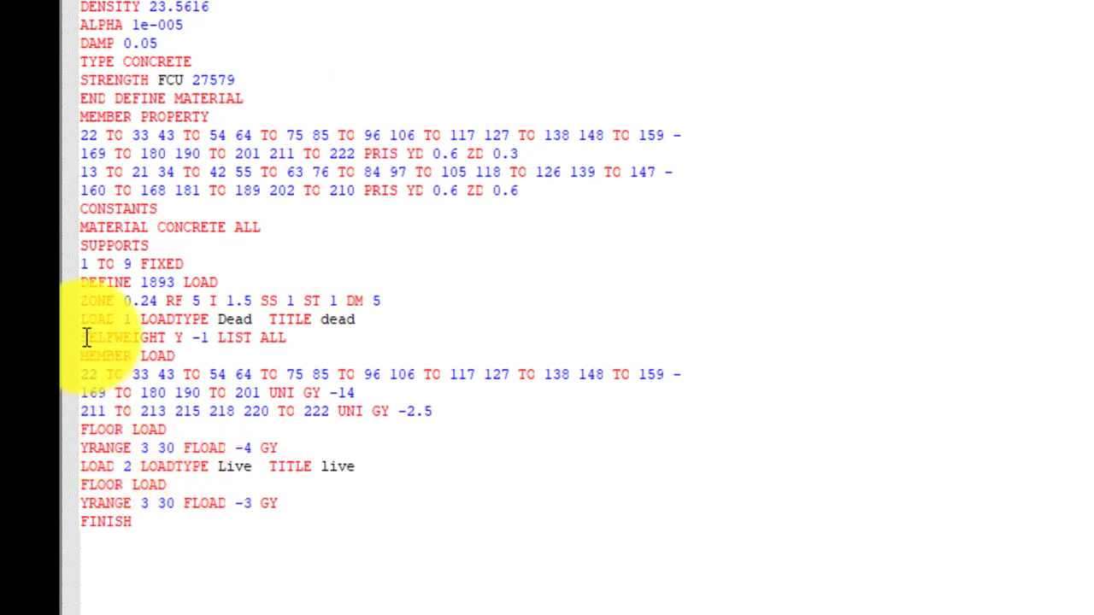
pyautogui.moveTo(81, 337); pyautogui.dragTo(285, 448)
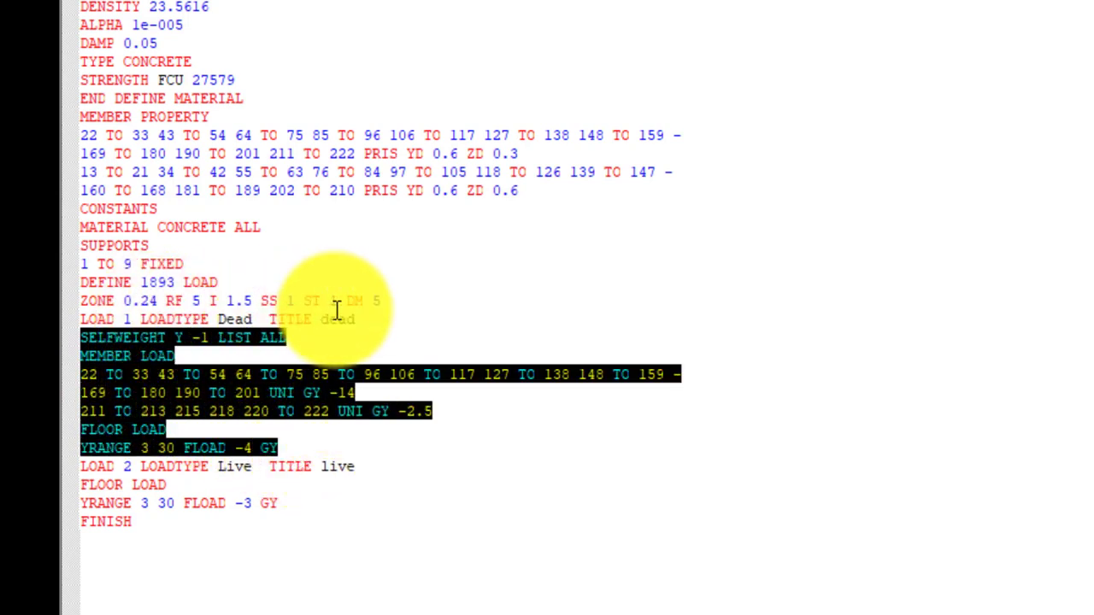
# - Paste the dead-load lines onto new blank lines directly below the ZONE line
pyautogui.click(422, 299)
pyautogui.press('Return')
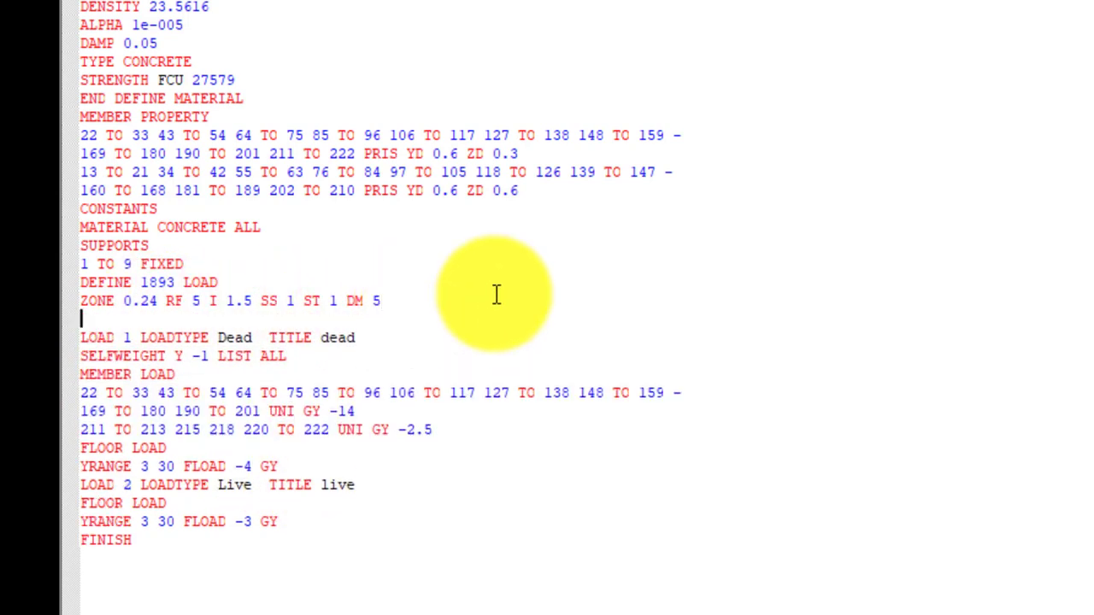
pyautogui.press('Return')
pyautogui.press('Return')
pyautogui.press('Return')
pyautogui.press('Return')
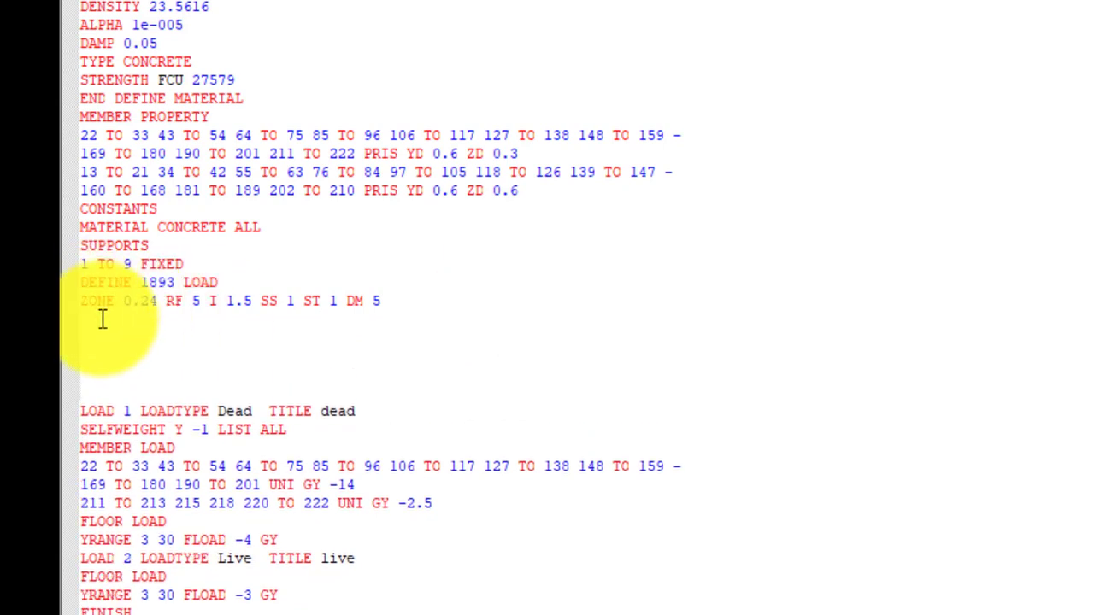
pyautogui.click(100, 318)
pyautogui.hotkey('ctrl', 'v')
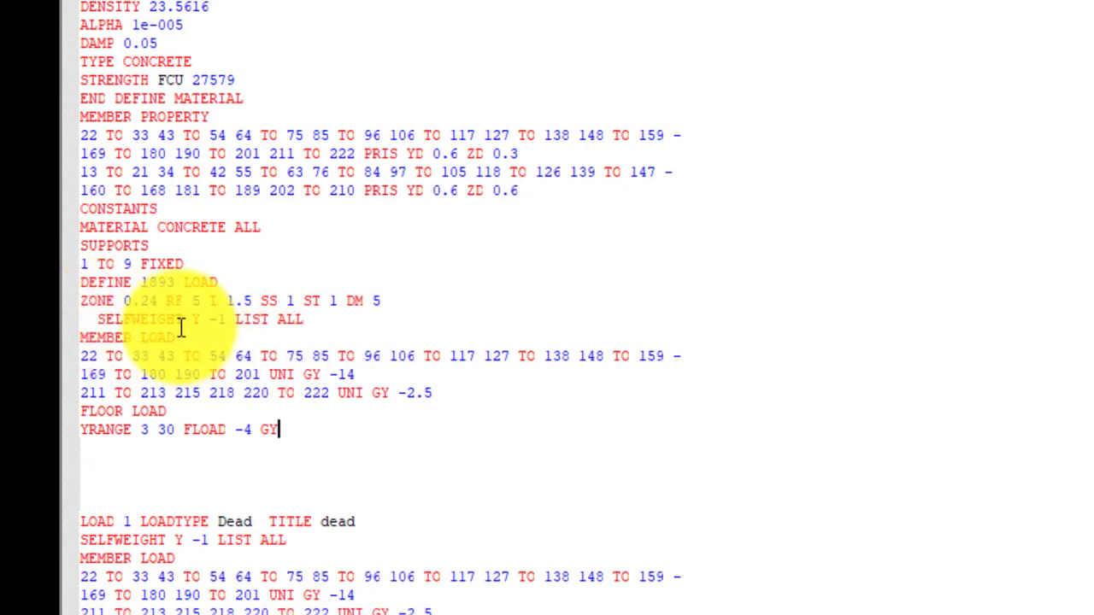
pyautogui.click(393, 297)
pyautogui.press('Return')
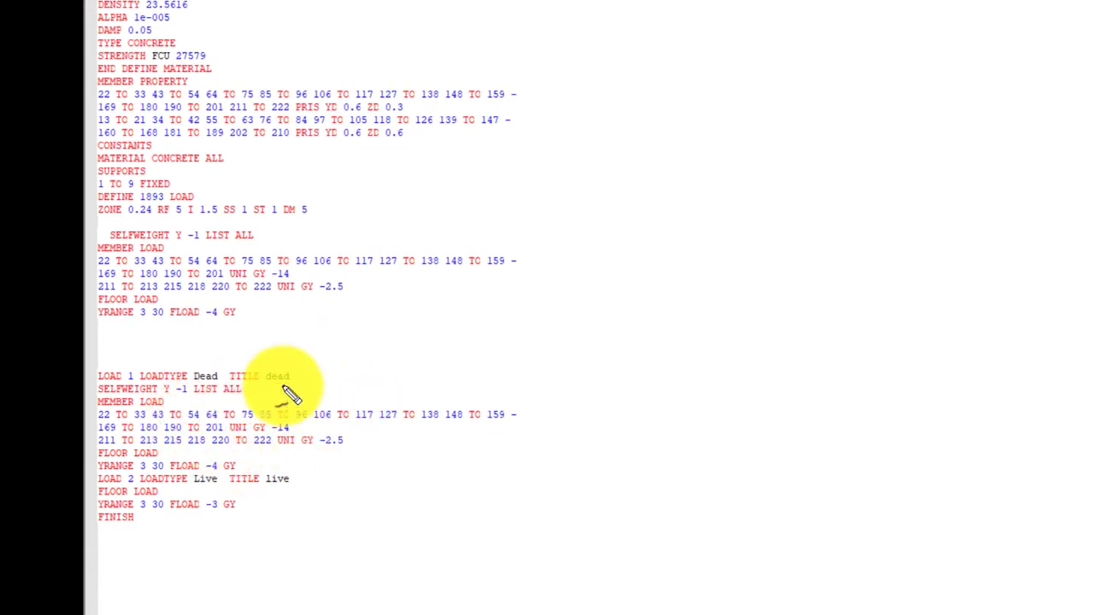
# - Copy the FLOOR LOAD / YRANGE 3 30 FLOAD -3 GY lines below the dead-load block, removing the space before SELFWEIGHT
pyautogui.moveTo(311, 386)
pyautogui.mouseDown()
pyautogui.moveTo(532, 395)
pyautogui.moveTo(532, 464)
pyautogui.moveTo(250, 462)
pyautogui.mouseUp()
pyautogui.moveTo(531, 421)
pyautogui.mouseDown()
pyautogui.moveTo(549, 317)
pyautogui.moveTo(395, 323)
pyautogui.moveTo(361, 317)
pyautogui.moveTo(378, 298)
pyautogui.moveTo(371, 305)
pyautogui.mouseUp()
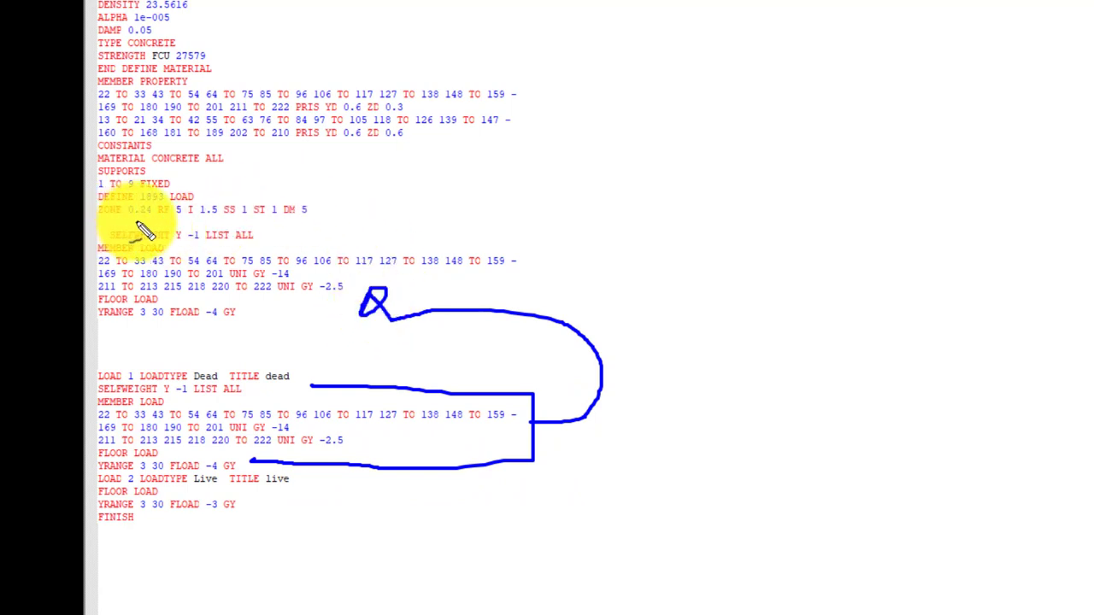
pyautogui.moveTo(100, 224); pyautogui.dragTo(296, 224)
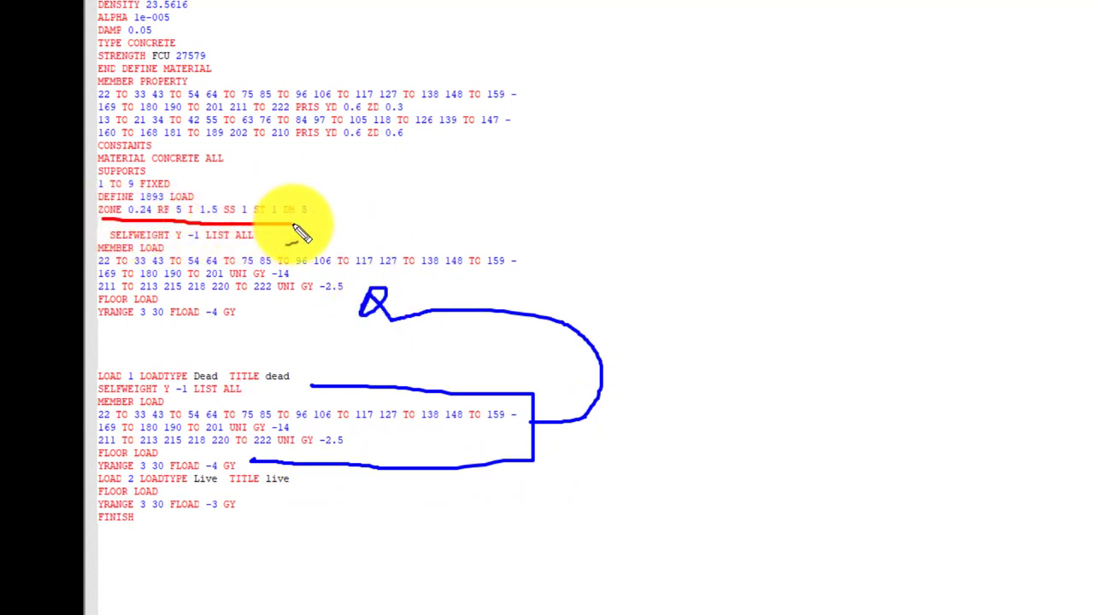
pyautogui.press('Escape')
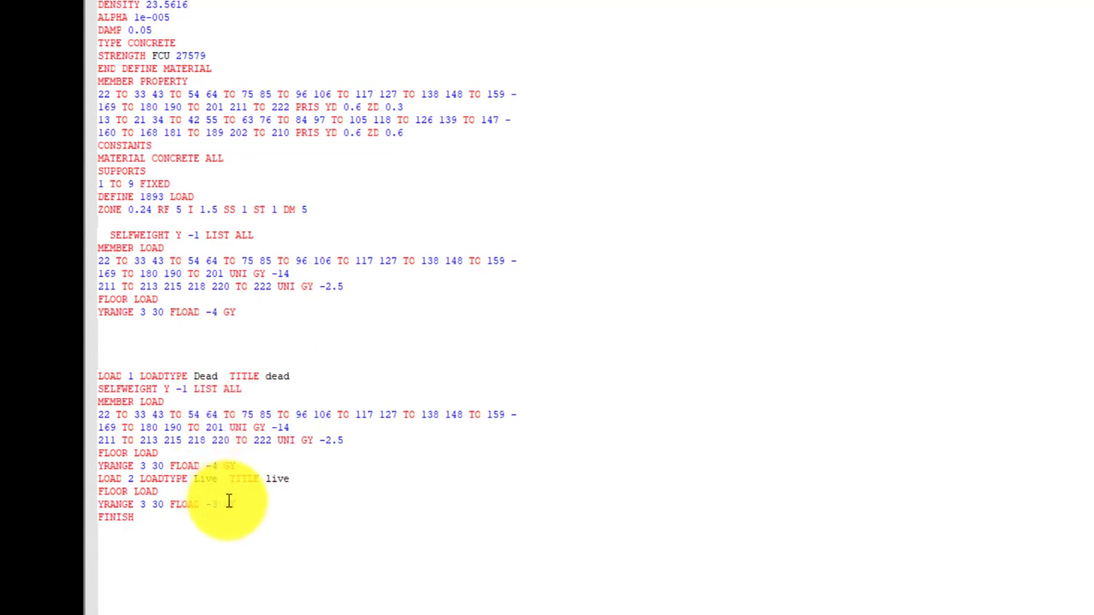
pyautogui.moveTo(274, 506); pyautogui.dragTo(107, 485)
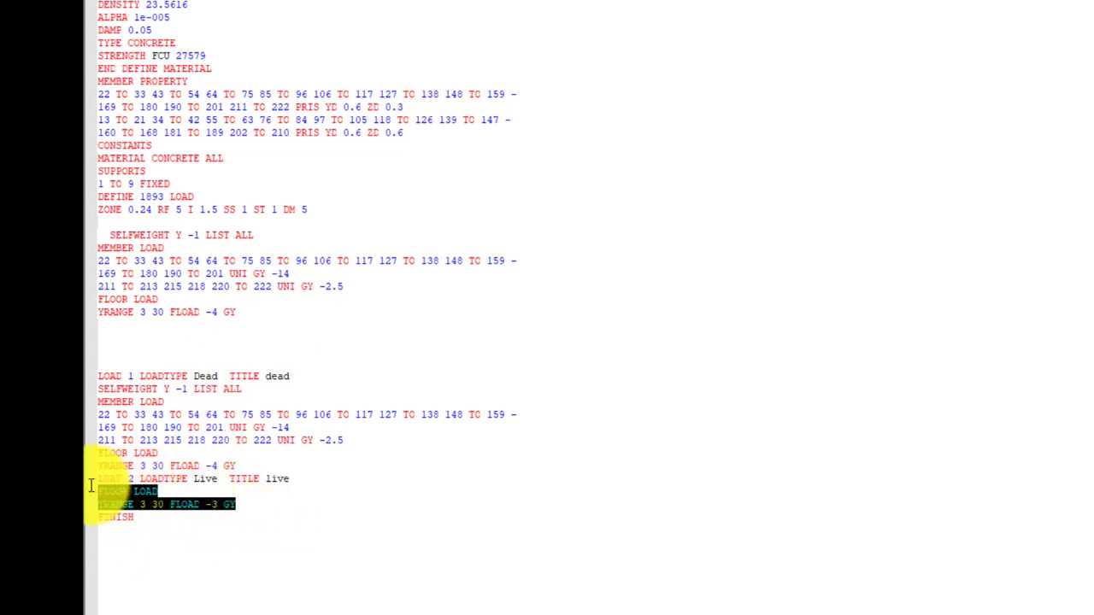
pyautogui.hotkey('ctrl', 'c')
pyautogui.click(99, 325)
pyautogui.hotkey('ctrl', 'v')
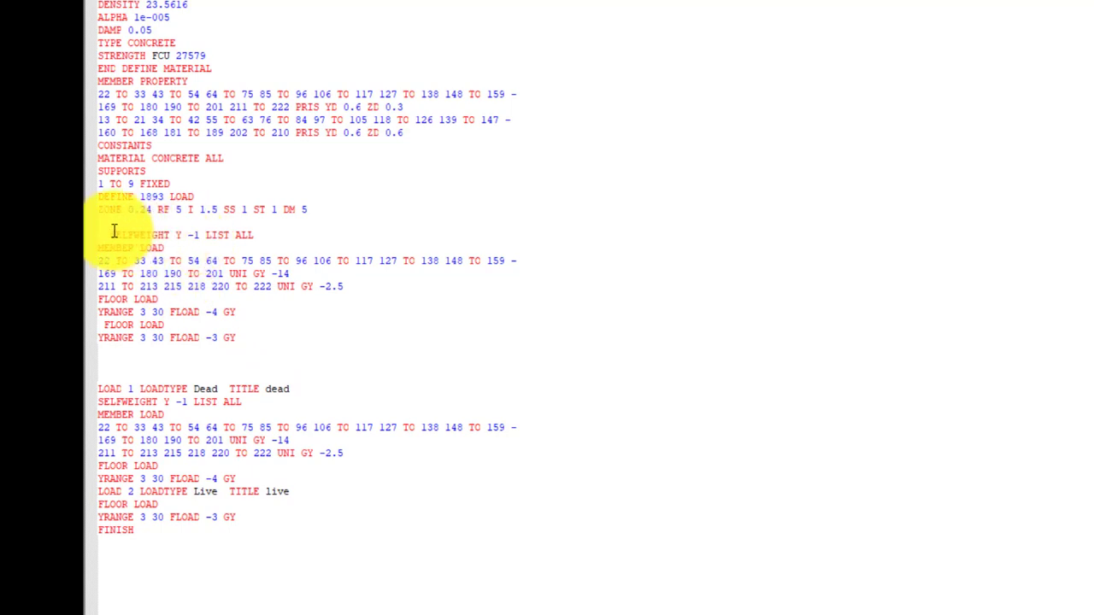
pyautogui.press('BackSpace')
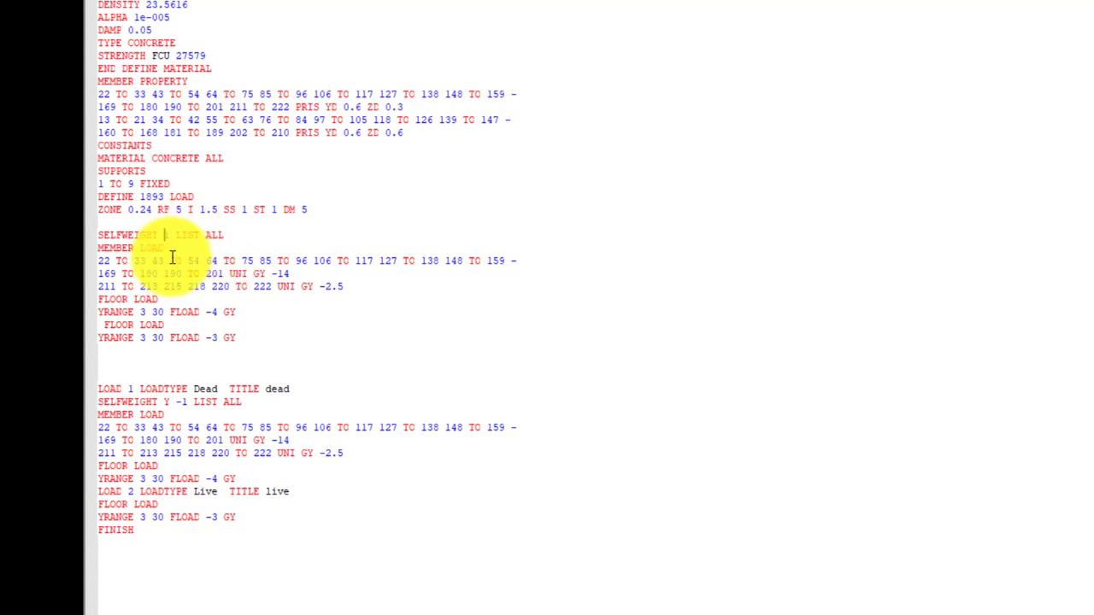
# - Rewrite the copied block as SELFWEIGHT 1, MEMBER WEIGHT and FLOOR WEIGHT with unsigned loads 14, 2.5, 4, 3
pyautogui.moveTo(253, 273); pyautogui.dragTo(272, 273)
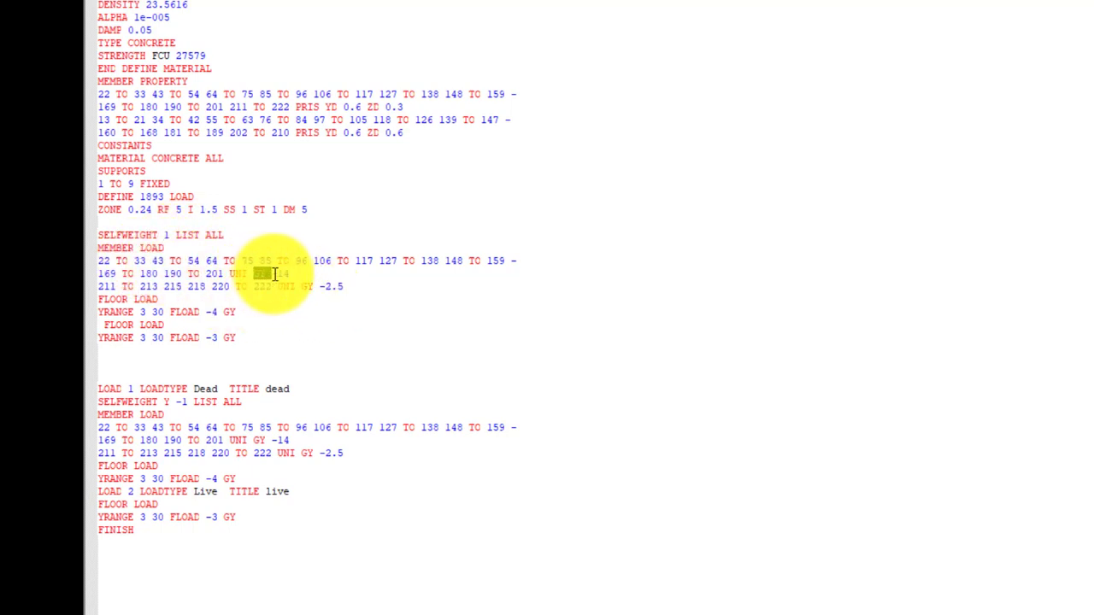
pyautogui.press('BackSpace')
pyautogui.press('BackSpace')
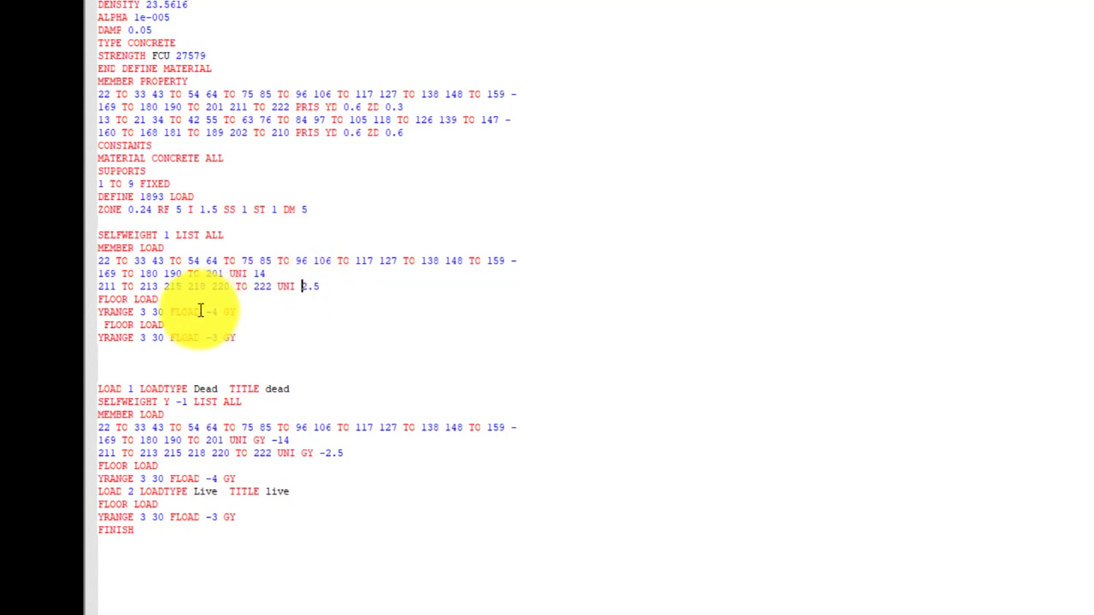
pyautogui.press('BackSpace')
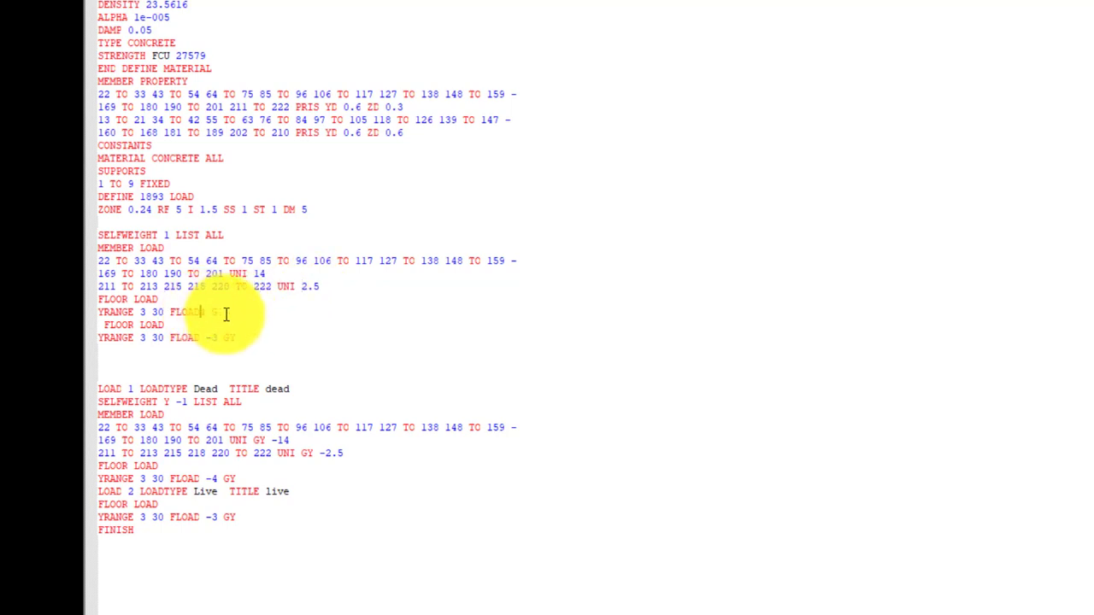
pyautogui.write('4')
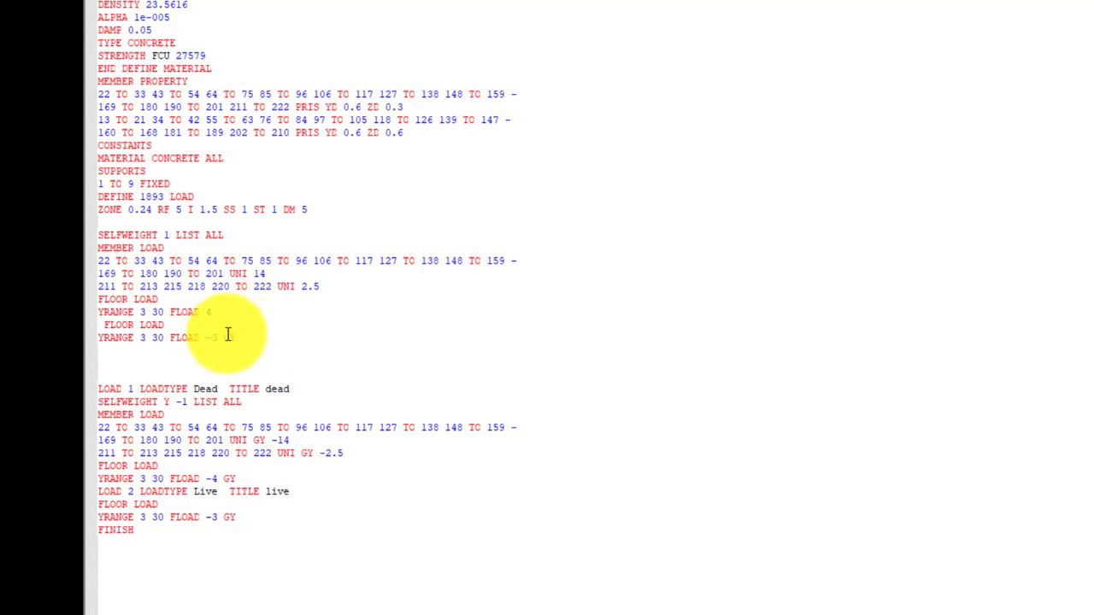
pyautogui.click(225, 338)
pyautogui.press('Delete')
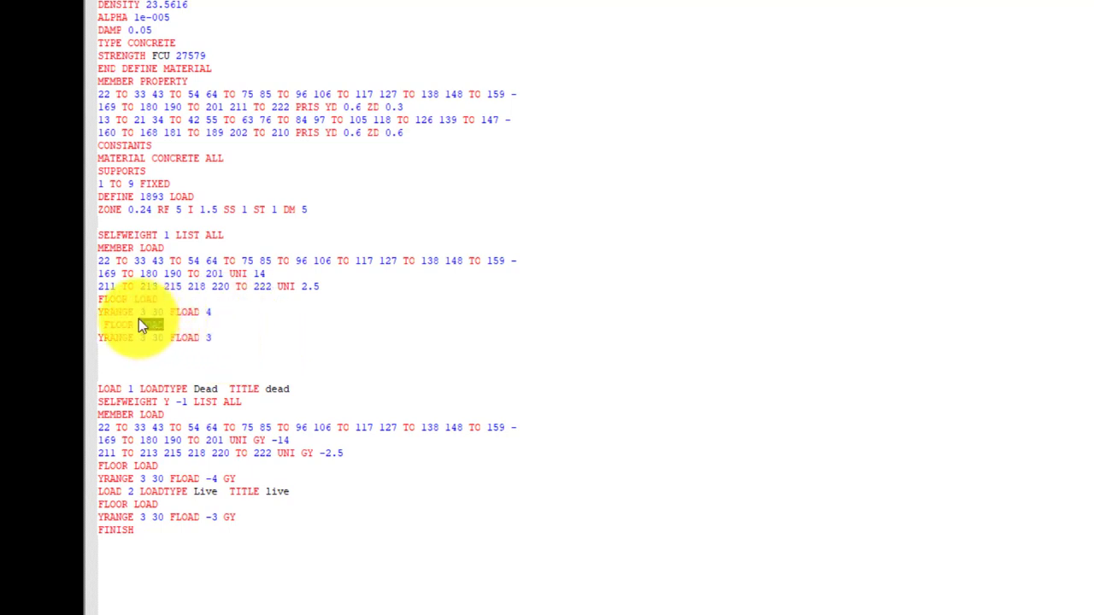
pyautogui.write('ght')
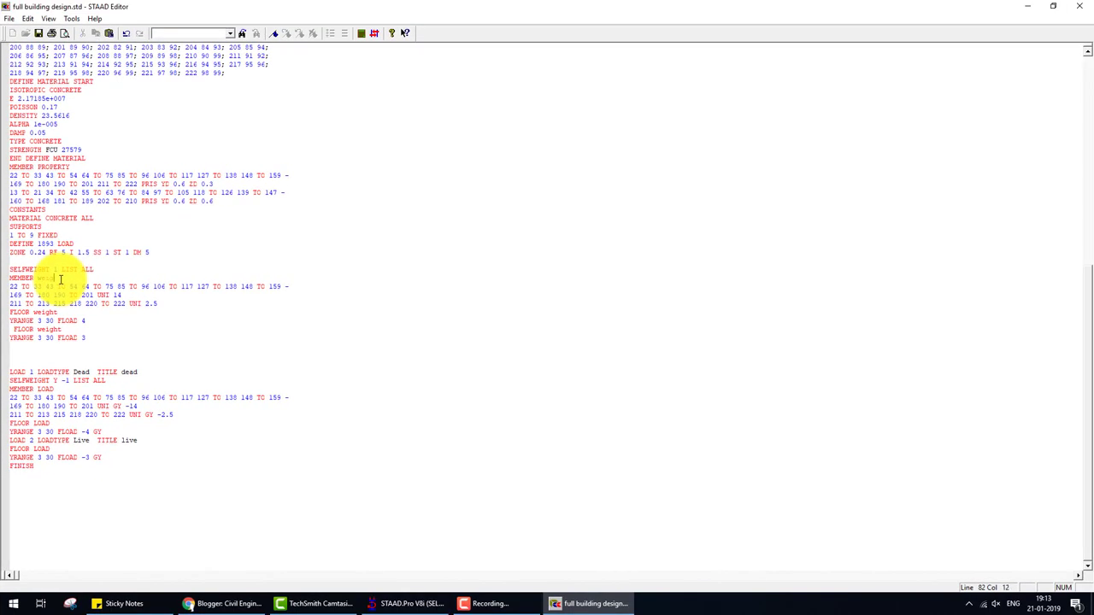
pyautogui.click(244, 337)
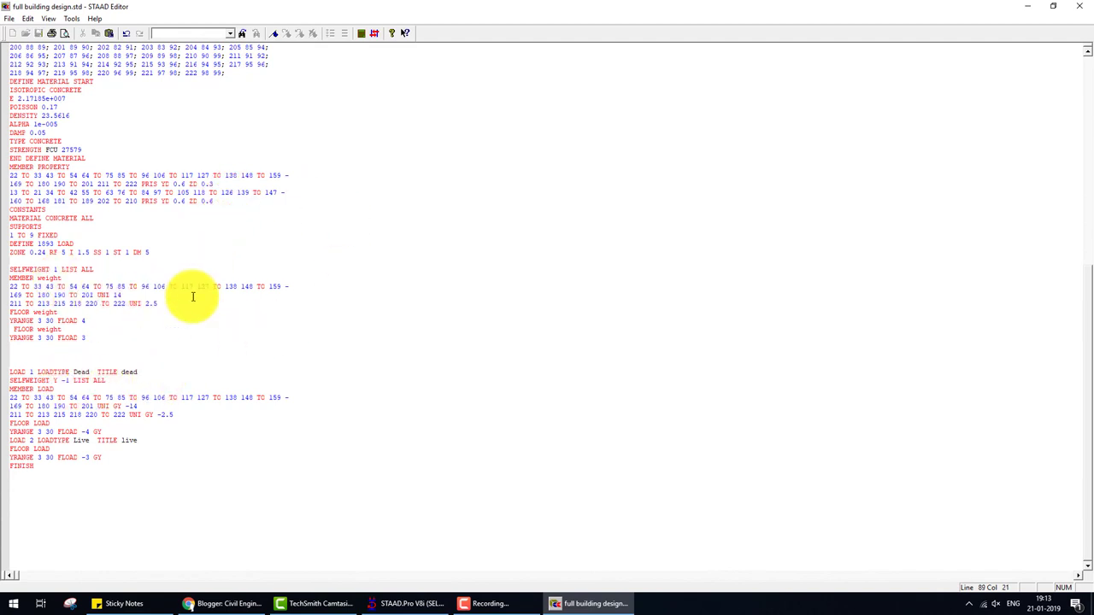
# - Check the reported seismic parameter error, then close the STAAD Editor and return to the model
pyautogui.click(1079, 6)
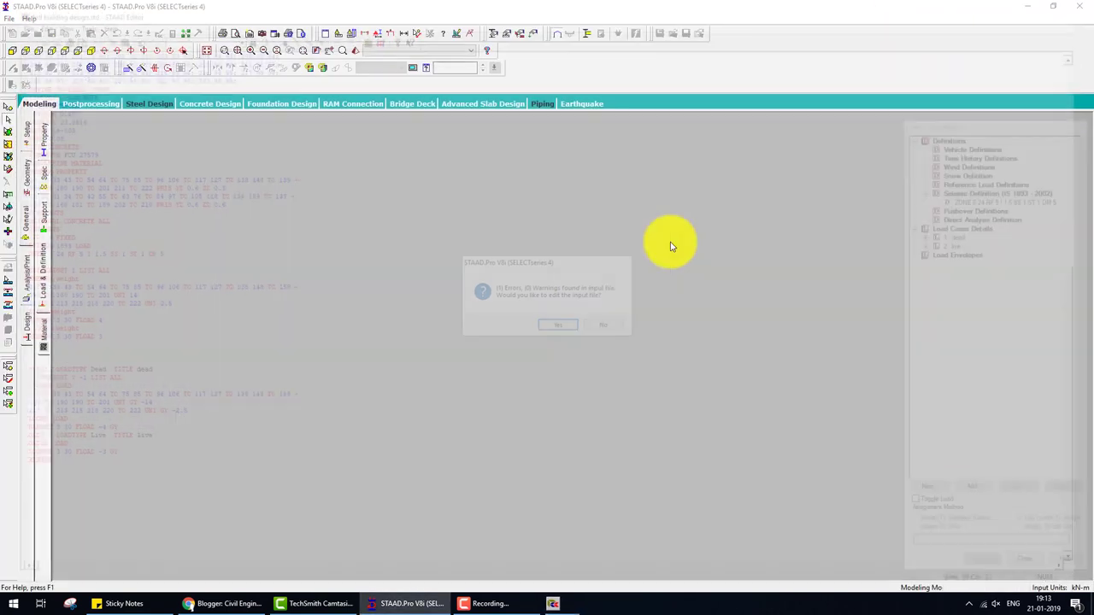
pyautogui.click(542, 331)
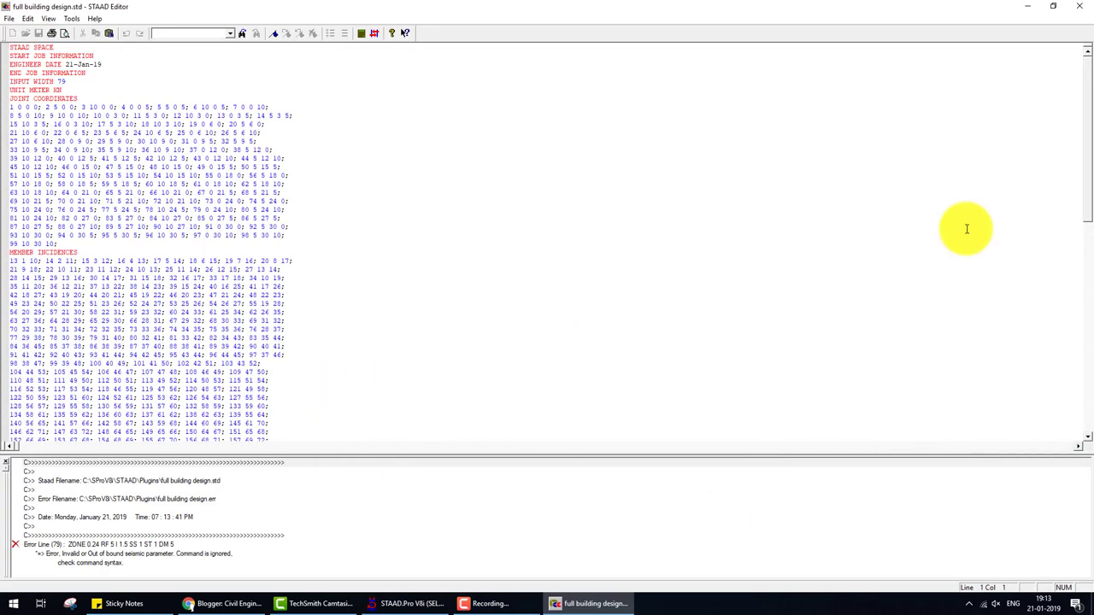
pyautogui.click(1079, 6)
# - In Load & Definition, expand the ZONE seismic definition and start a new load case under Load Cases Details
pyautogui.click(27, 227)
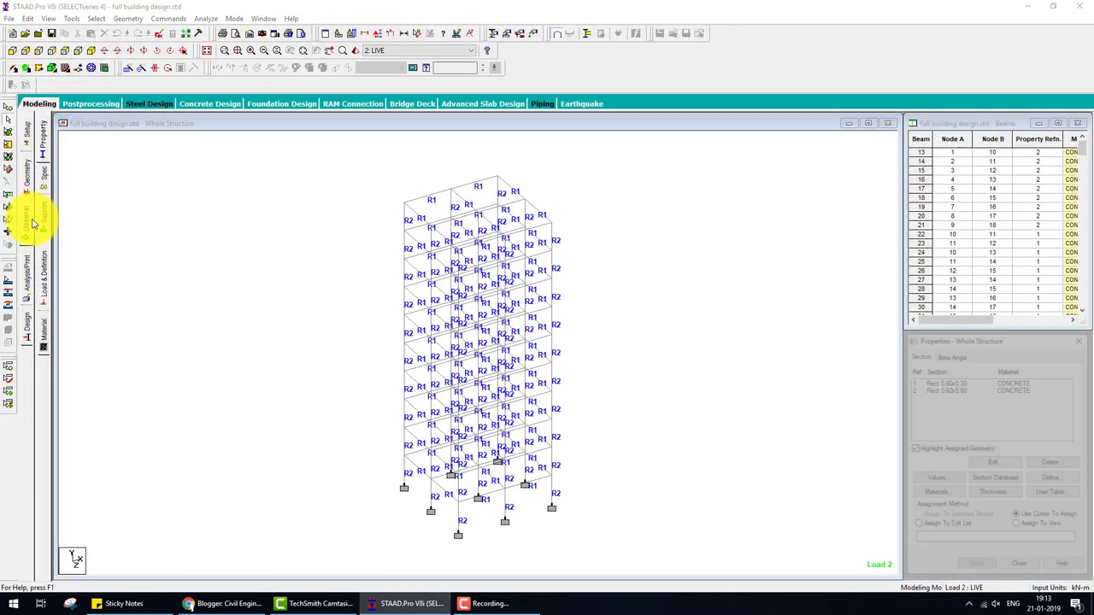
pyautogui.click(44, 273)
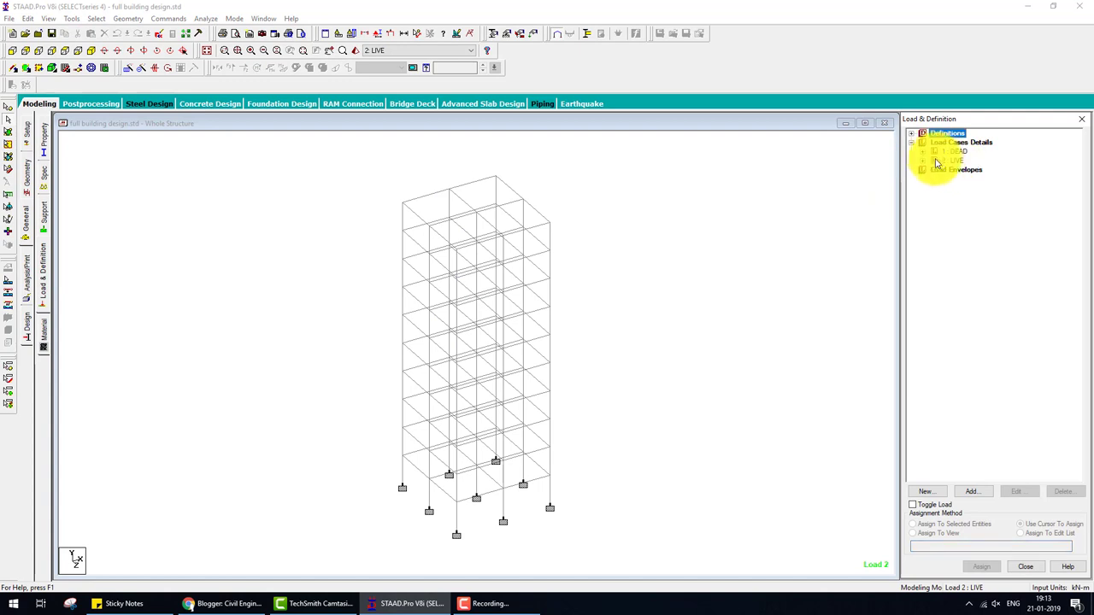
pyautogui.doubleClick(920, 137)
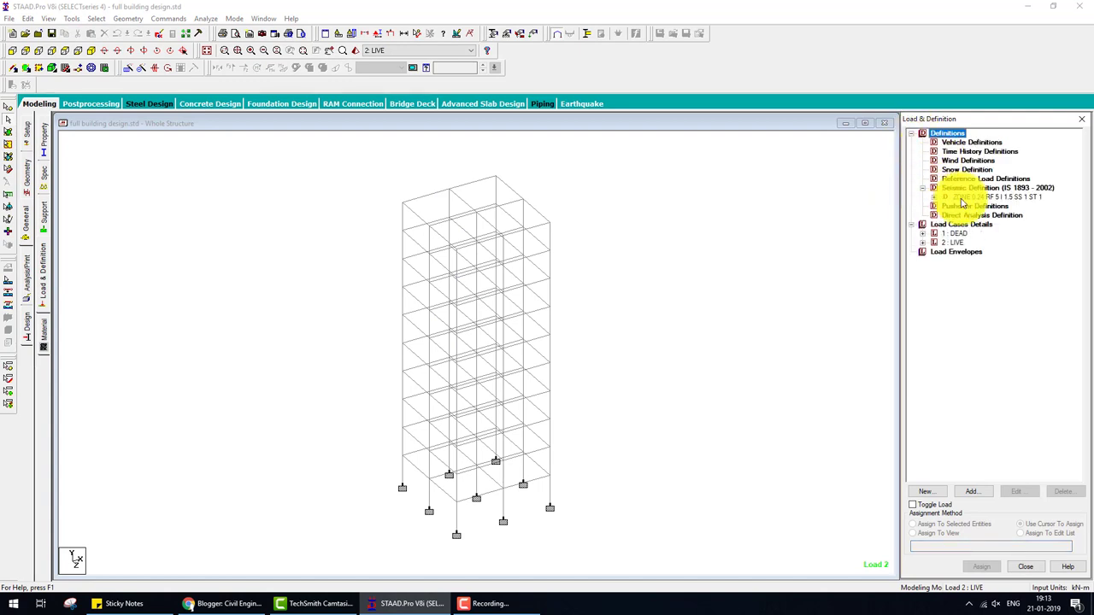
pyautogui.click(935, 197)
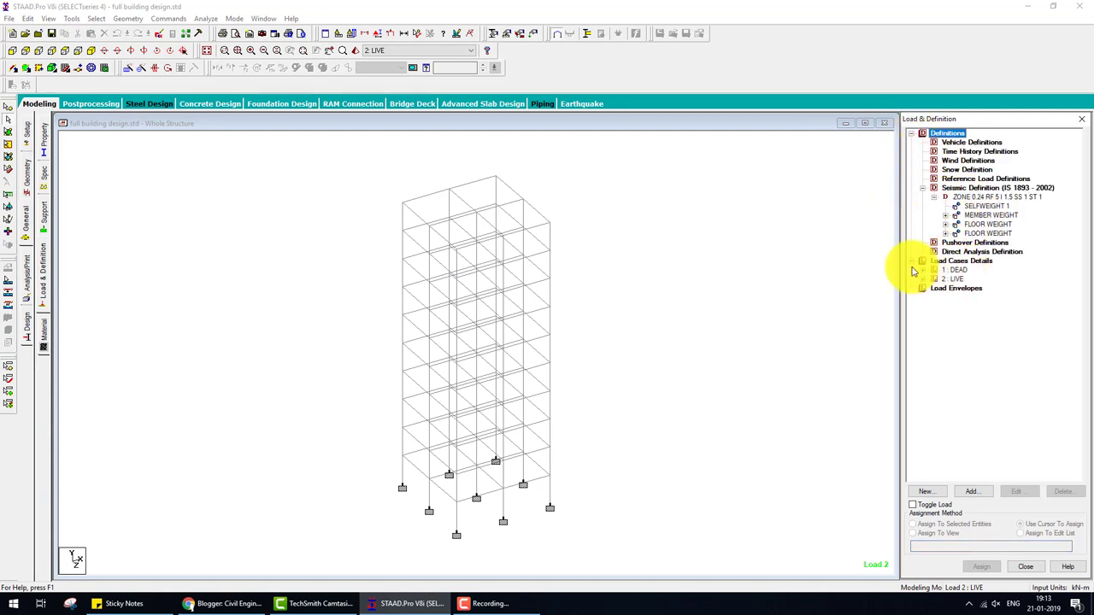
pyautogui.click(959, 260)
pyautogui.click(966, 492)
# - Create Seismic load cases 3 titled eqx and 4 titled eqz
pyautogui.click(568, 237)
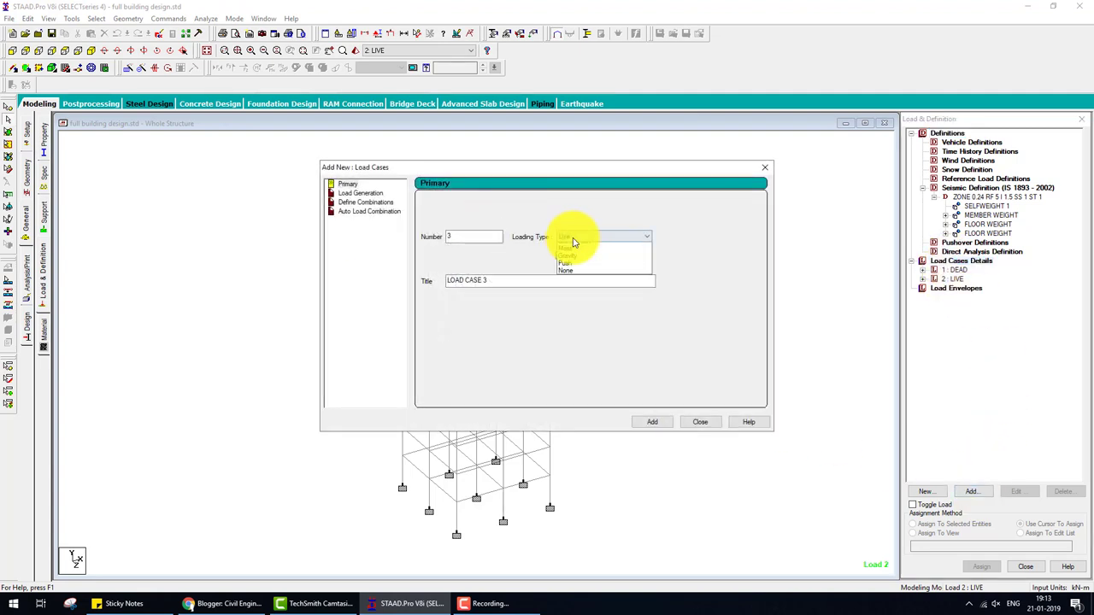
pyautogui.click(569, 276)
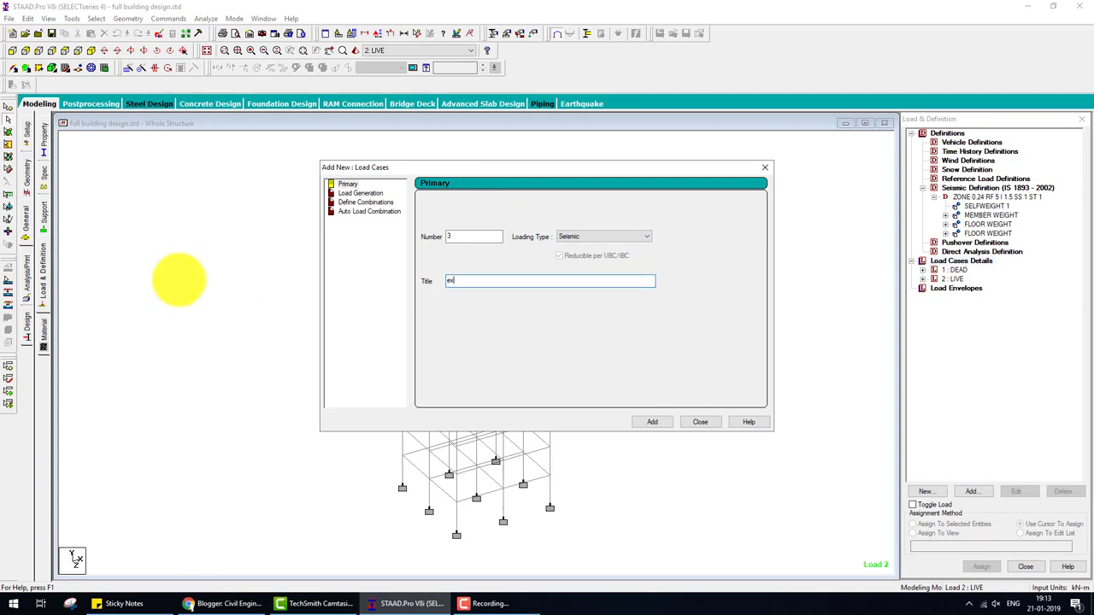
pyautogui.write('x')
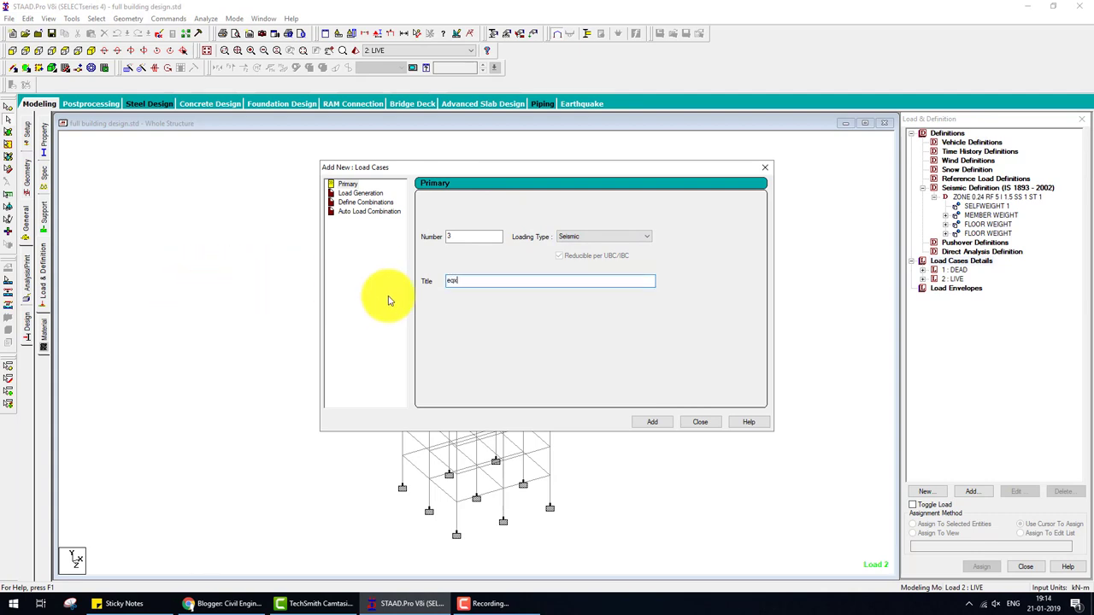
pyautogui.click(652, 422)
pyautogui.write('e')
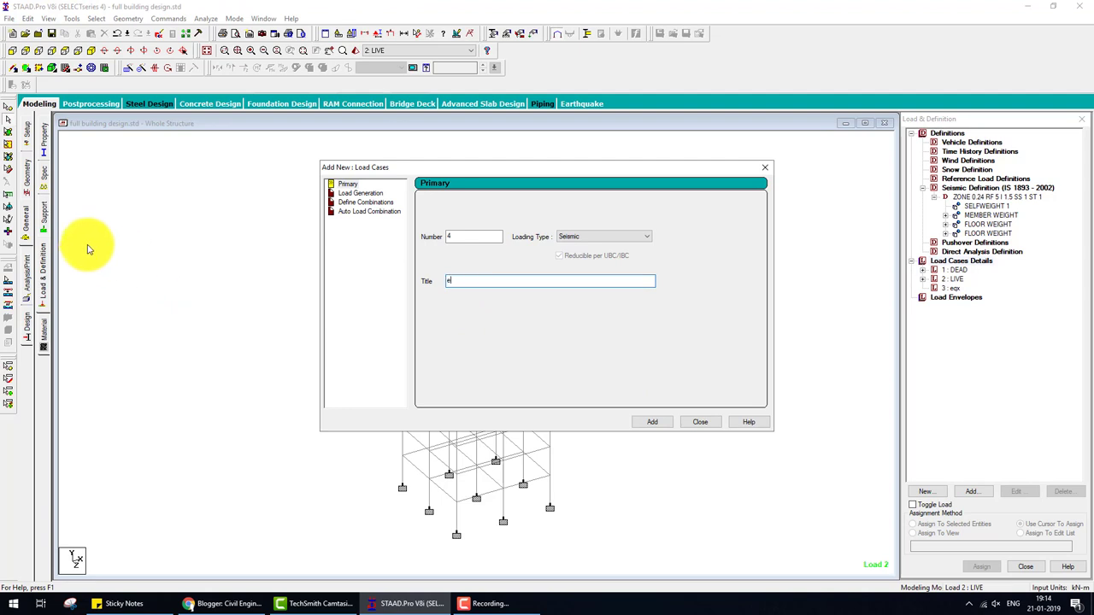
pyautogui.write('qz')
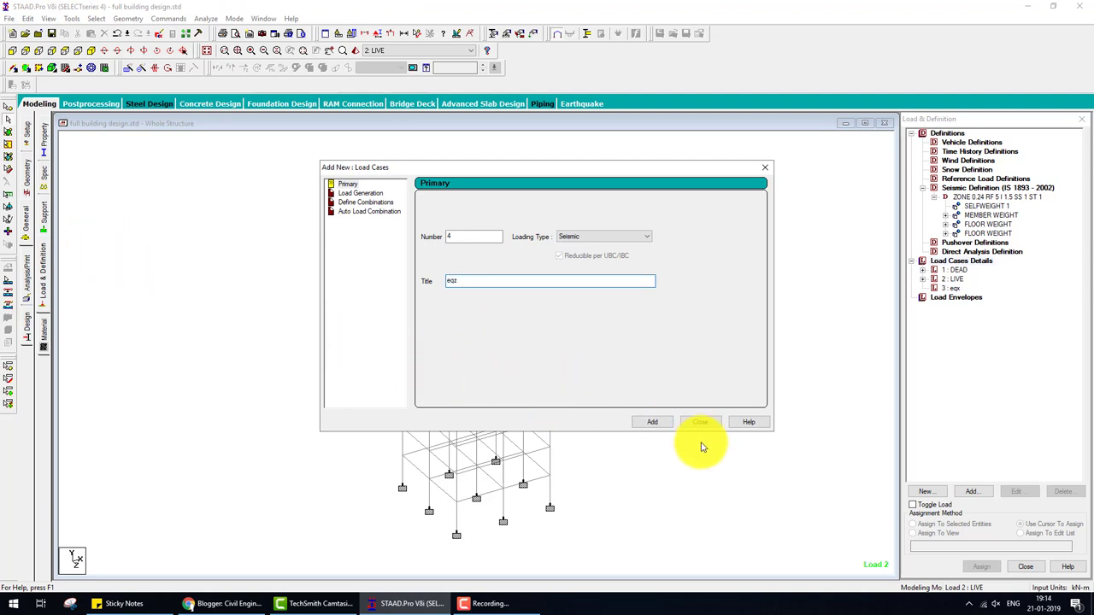
pyautogui.click(658, 425)
pyautogui.click(700, 422)
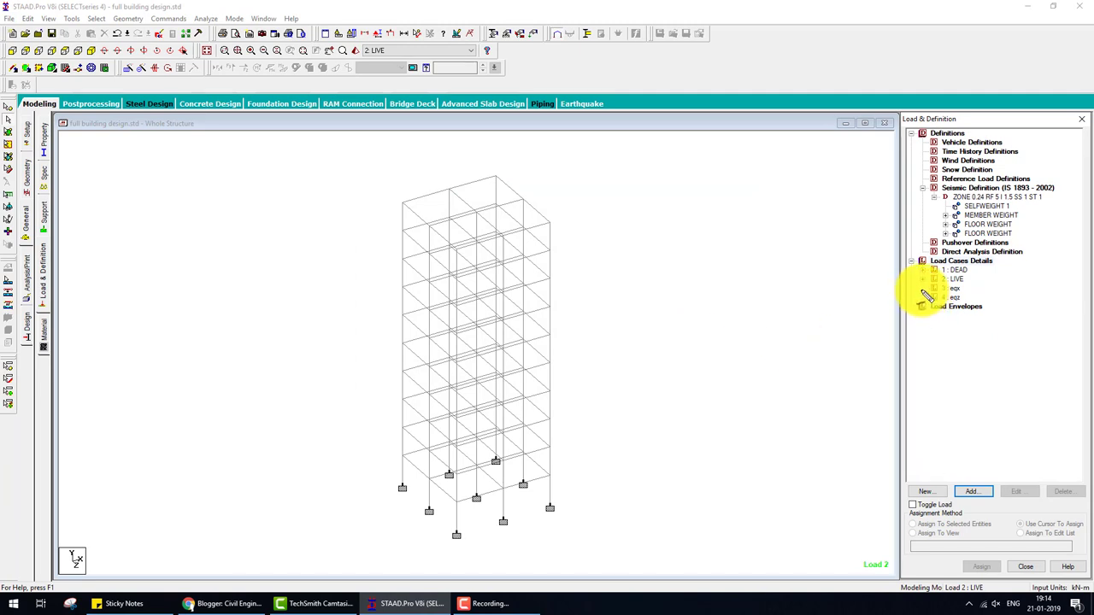
pyautogui.moveTo(927, 296)
pyautogui.mouseDown()
pyautogui.moveTo(784, 291)
pyautogui.moveTo(892, 274)
pyautogui.mouseUp()
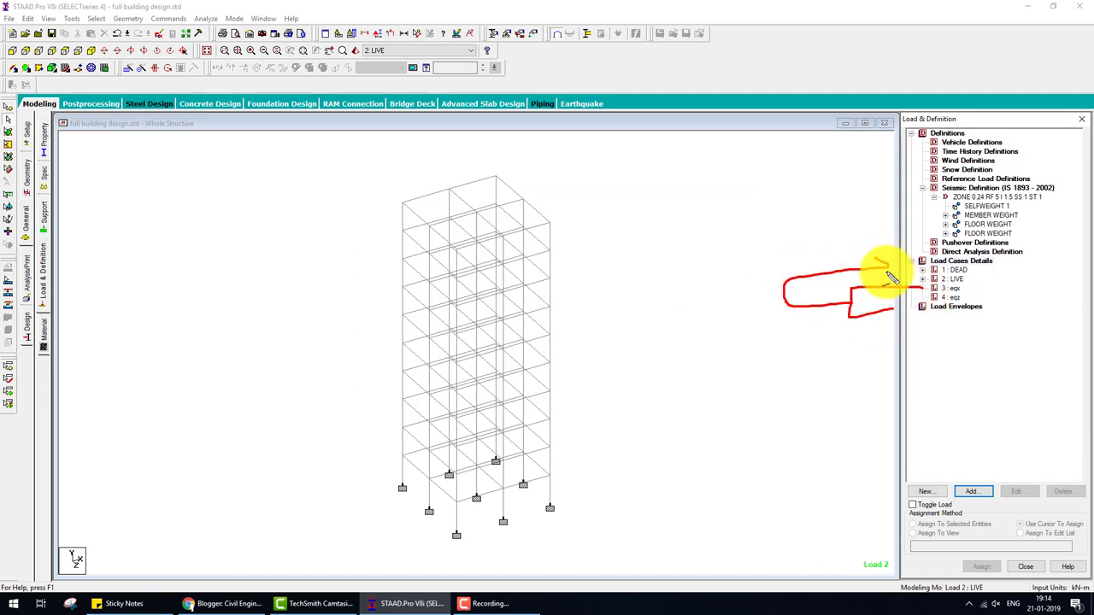
pyautogui.click(157, 34)
# - Move the seismic load lines above LOAD 1 and renumber: 1 EQX, 2 EQZ, 3 DEAD, 4 LIVE
pyautogui.click(465, 318)
pyautogui.scroll(-10, 308, 286)
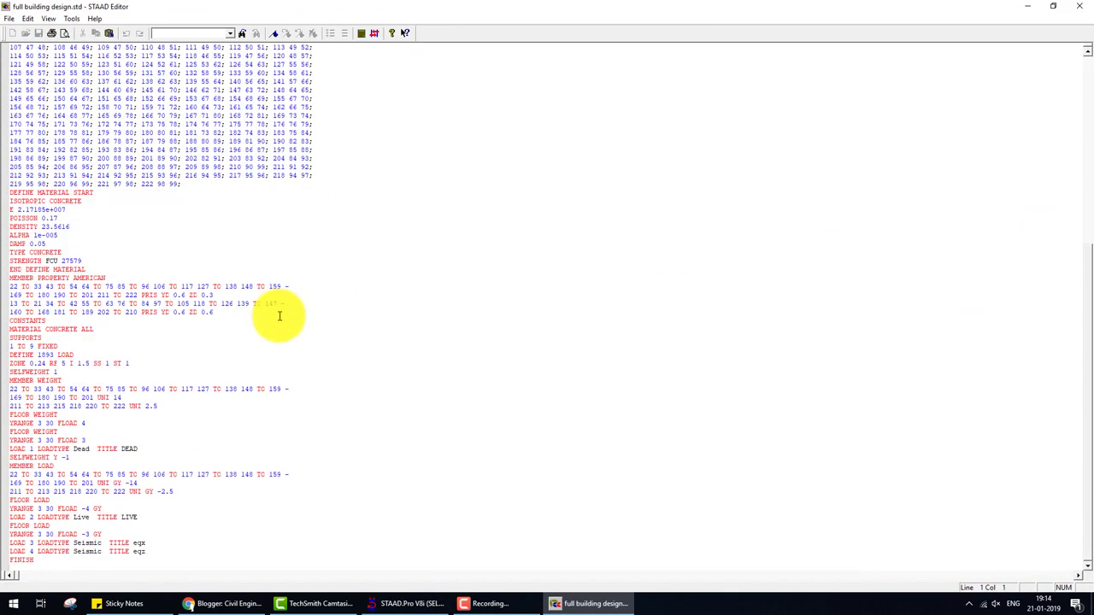
pyautogui.scroll(-5, 279, 313)
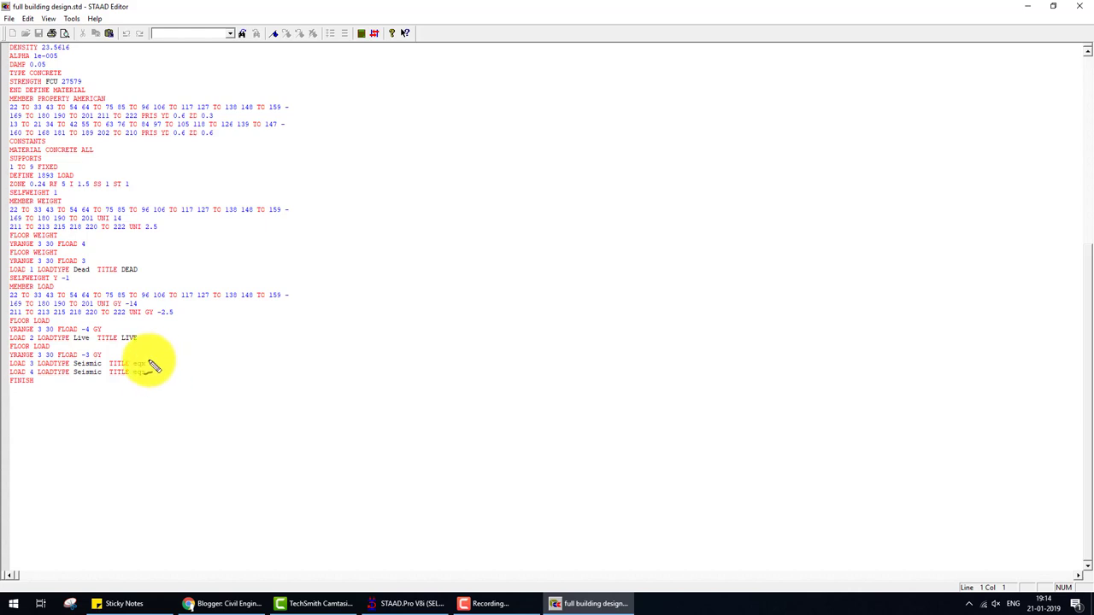
pyautogui.moveTo(174, 383); pyautogui.dragTo(168, 377)
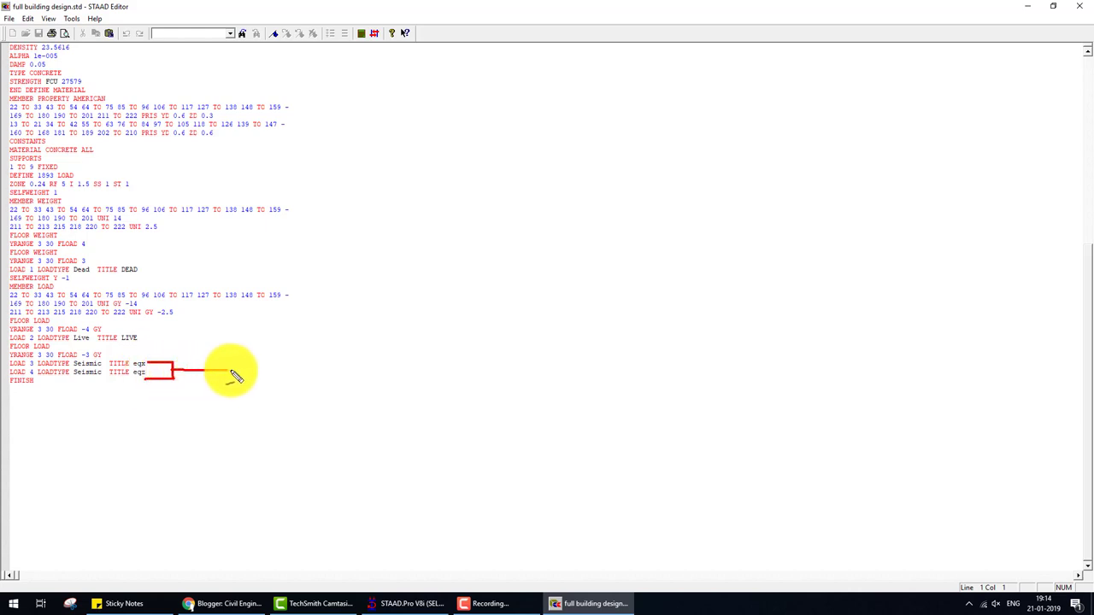
pyautogui.moveTo(244, 375)
pyautogui.mouseDown()
pyautogui.moveTo(325, 342)
pyautogui.moveTo(203, 268)
pyautogui.moveTo(109, 261)
pyautogui.mouseUp()
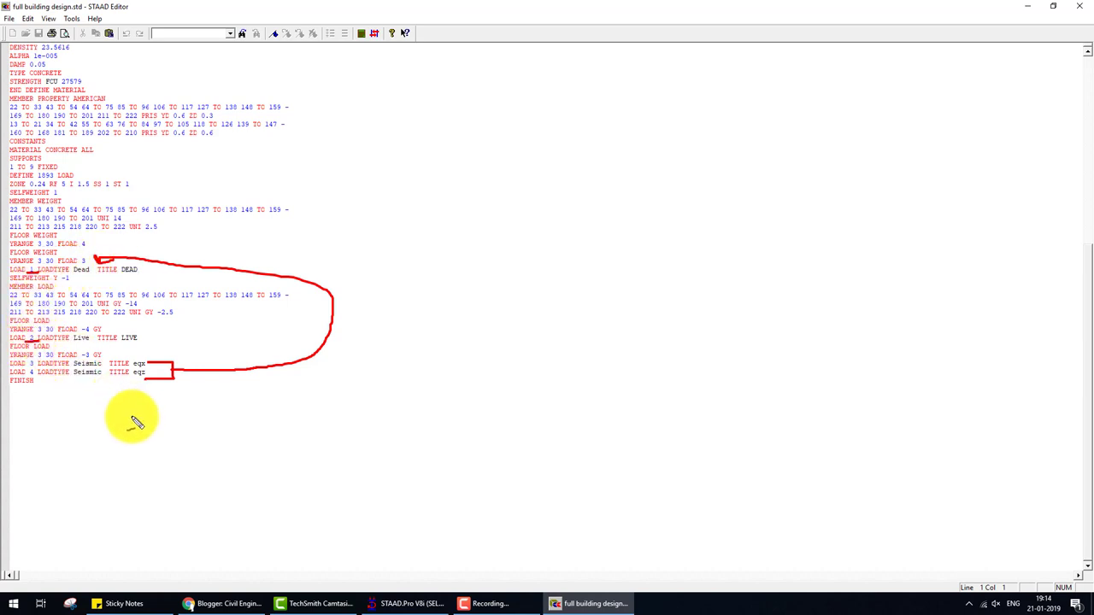
pyautogui.hotkey('ctrl', 'shift', 'd')
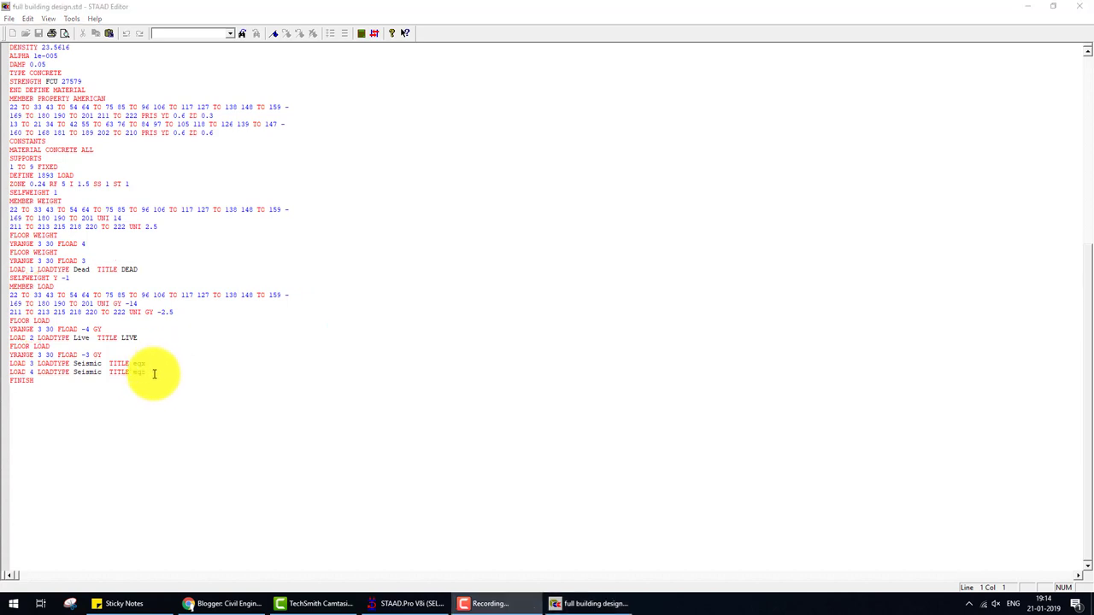
pyautogui.moveTo(154, 373); pyautogui.dragTo(10, 364)
pyautogui.hotkey('ctrl', 'c')
pyautogui.press('Delete')
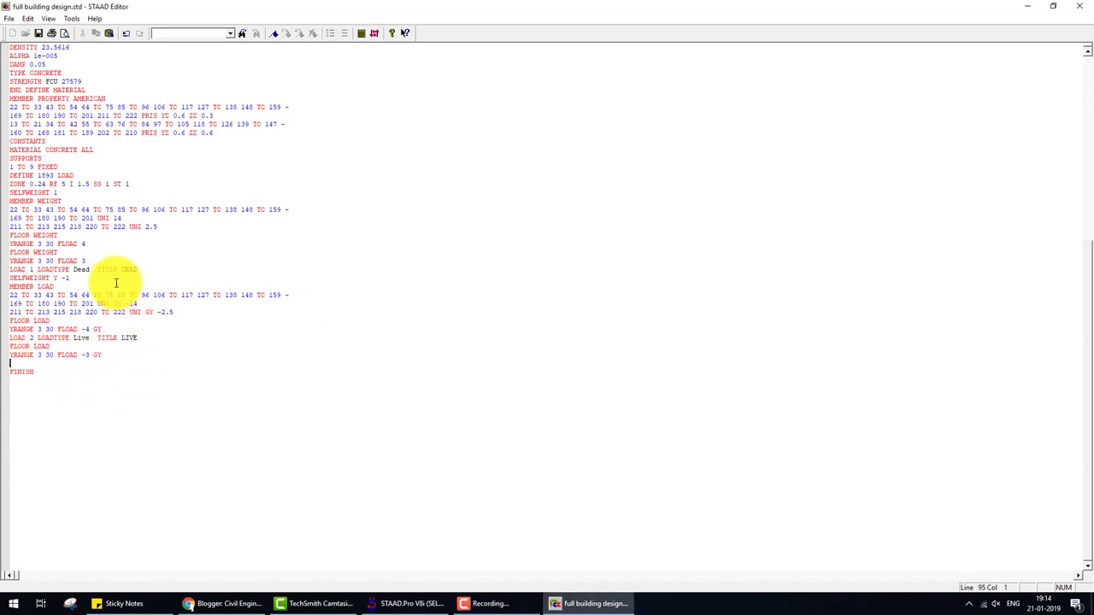
pyautogui.hotkey('ctrl', 'v')
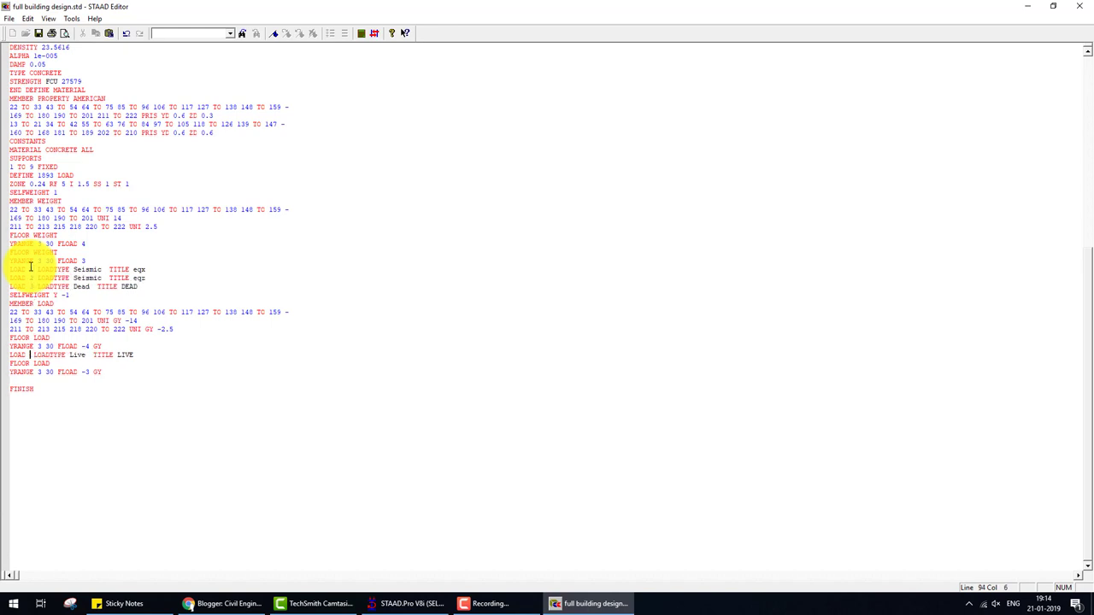
pyautogui.click(1080, 8)
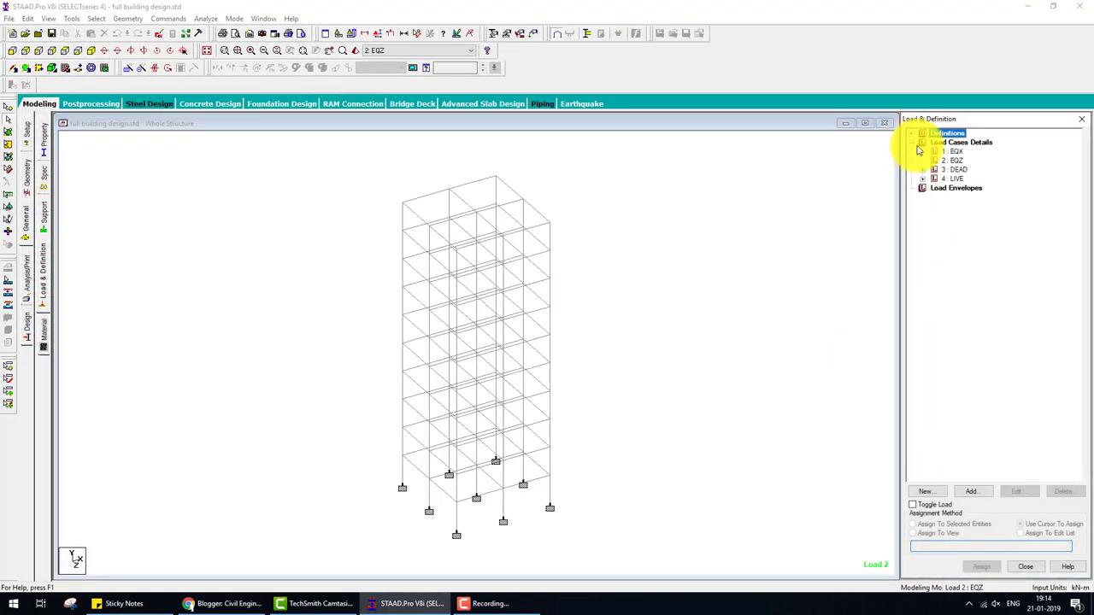
# - Add a factor 1 X-direction seismic load to case 1: EQX
pyautogui.click(952, 151)
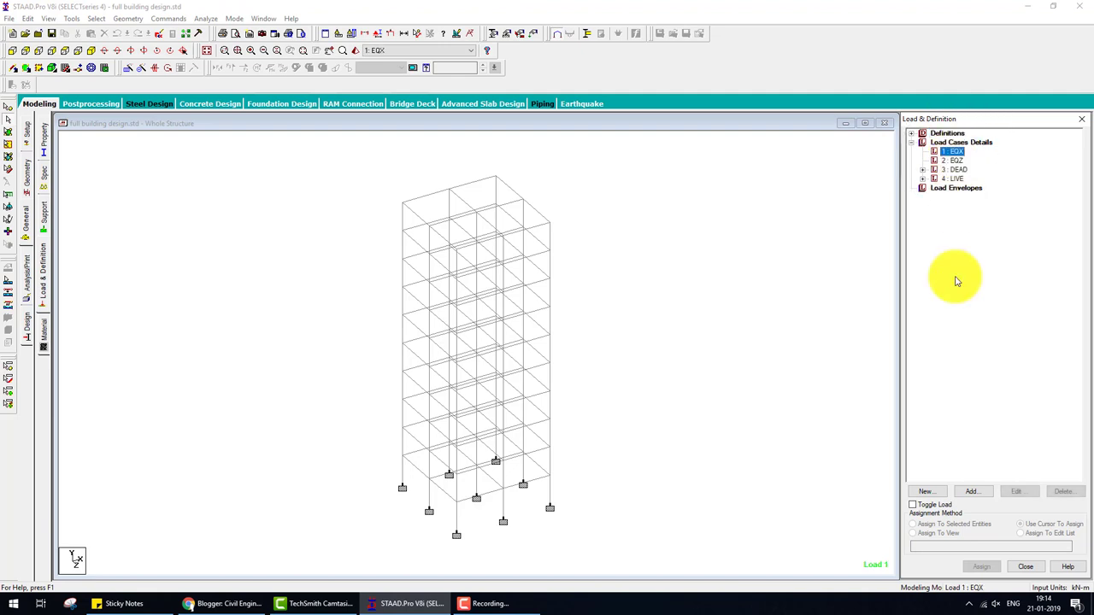
pyautogui.click(972, 491)
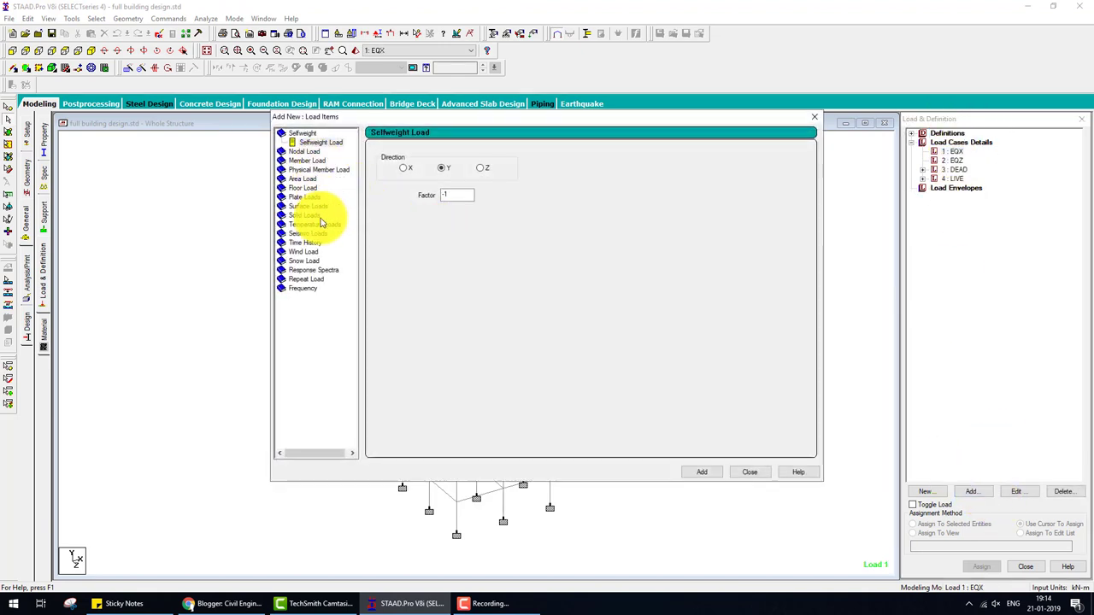
pyautogui.click(316, 234)
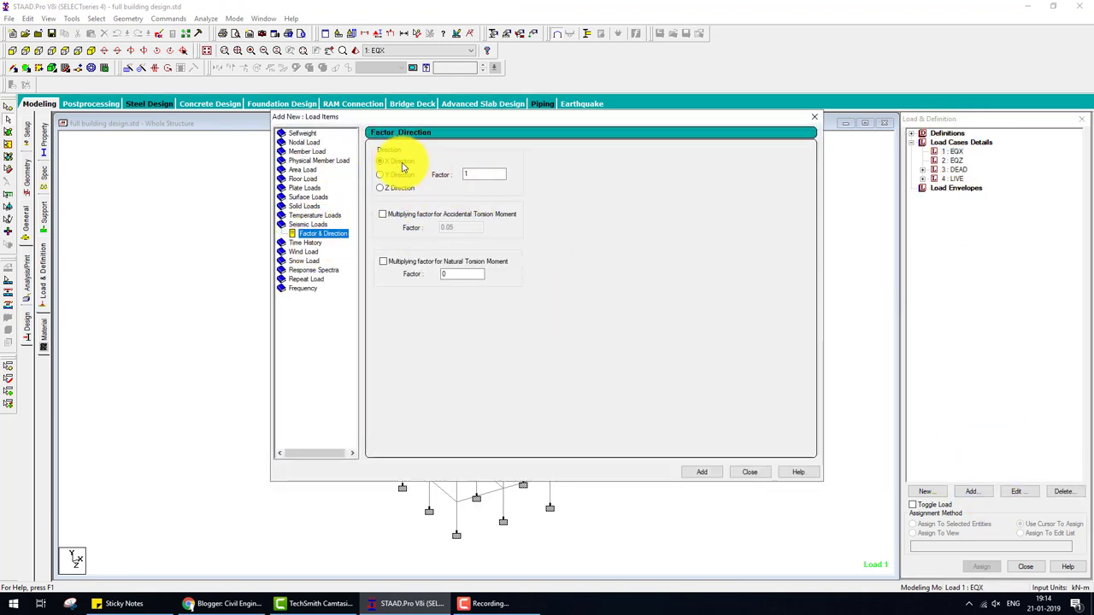
pyautogui.click(702, 472)
pyautogui.click(748, 472)
# - Add a factor 1 Z-direction seismic load to case 2: EQZ
pyautogui.click(953, 169)
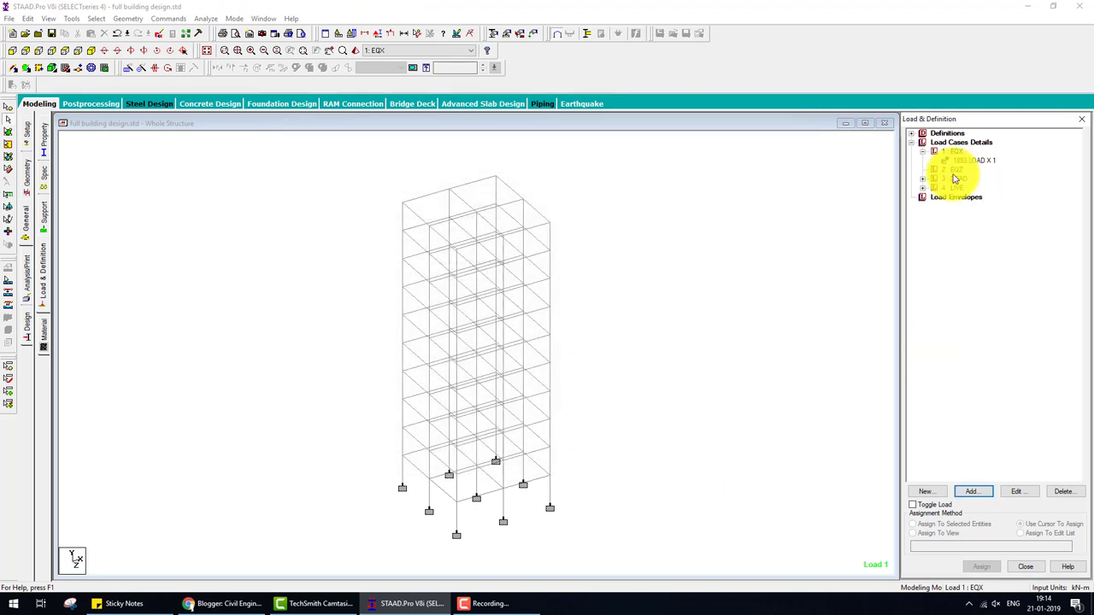
pyautogui.click(972, 491)
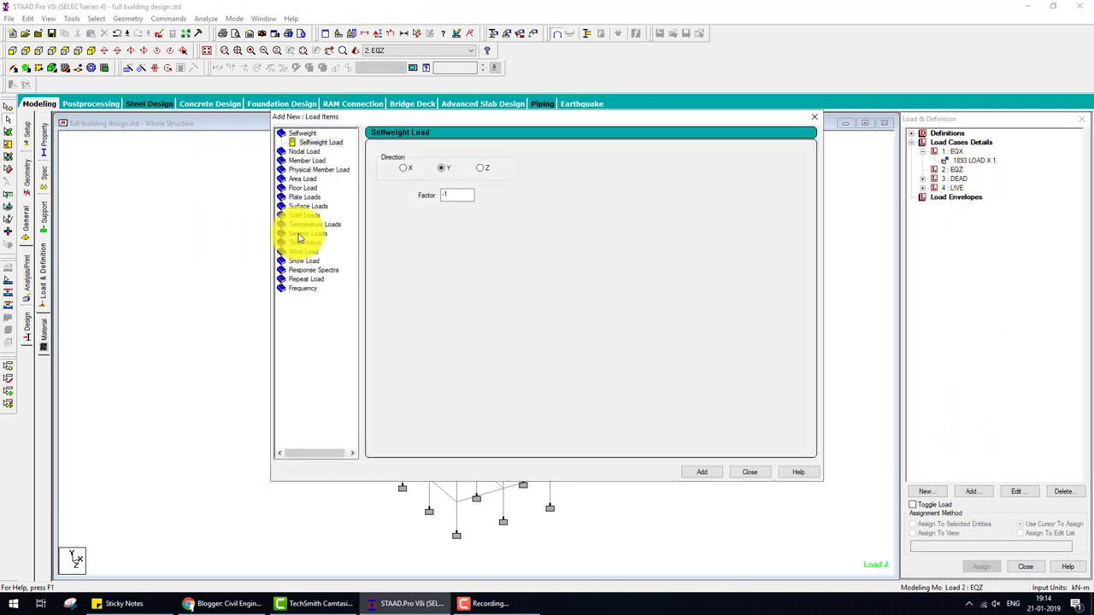
pyautogui.click(308, 234)
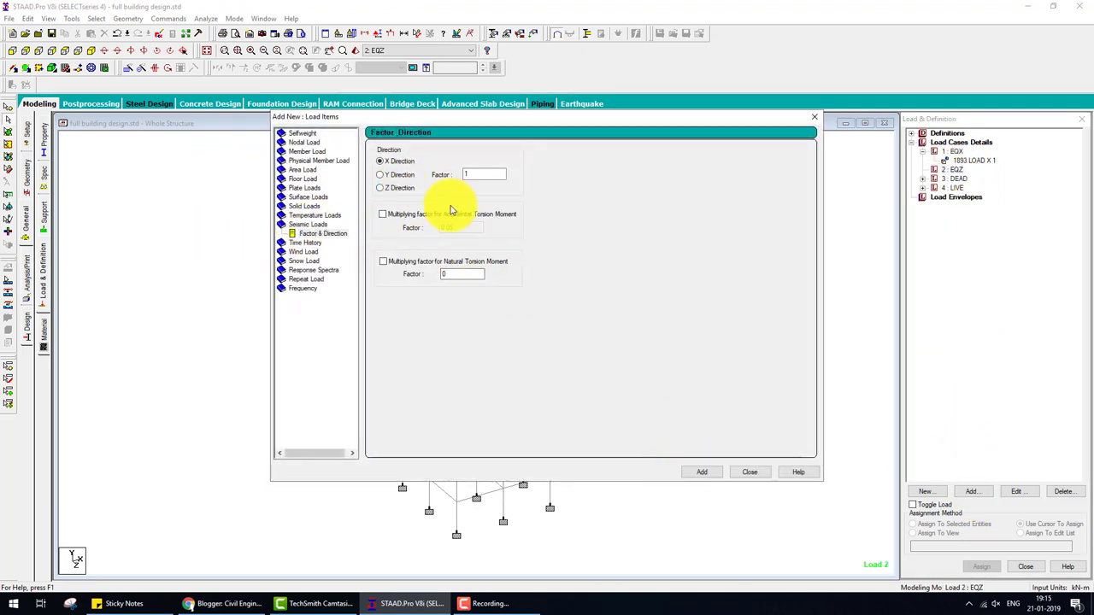
pyautogui.click(400, 188)
pyautogui.click(702, 472)
pyautogui.click(750, 472)
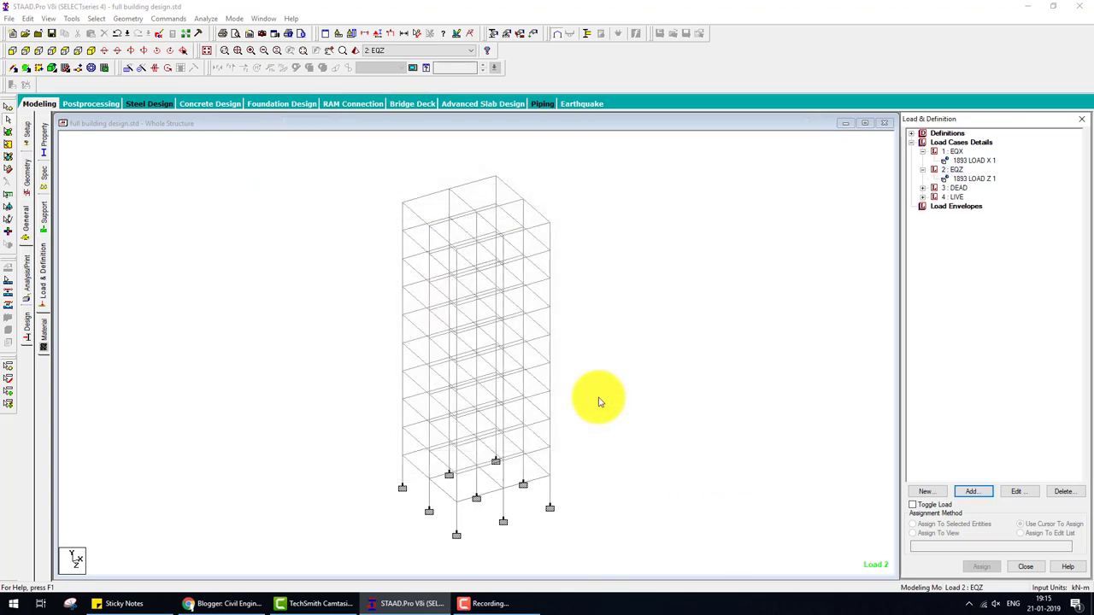
# - Add a PERFORM ANALYSIS command with Print Option All
pyautogui.click(28, 285)
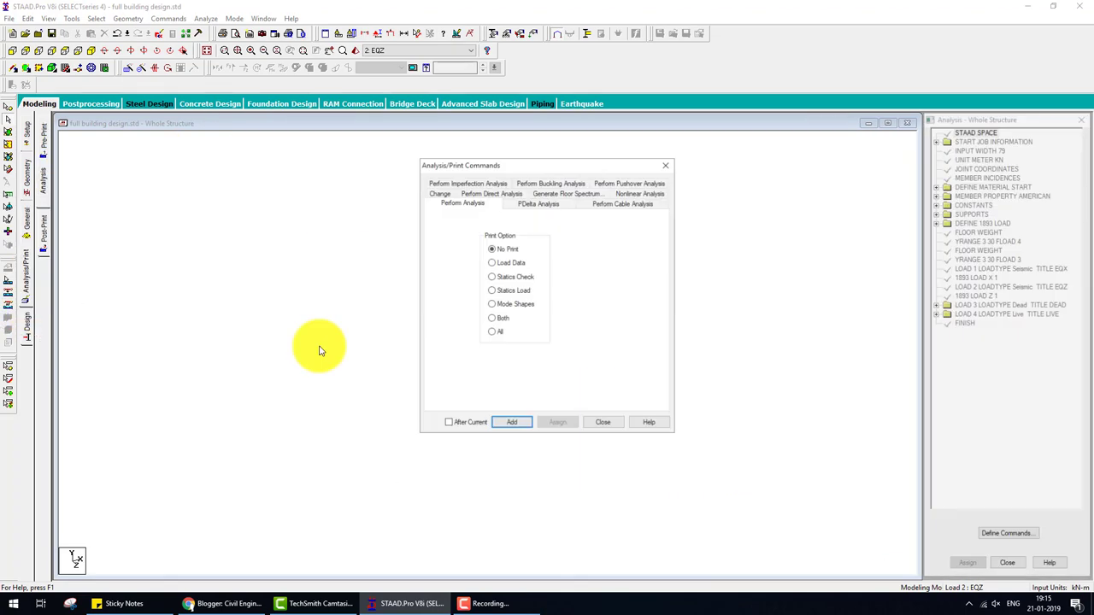
pyautogui.click(498, 333)
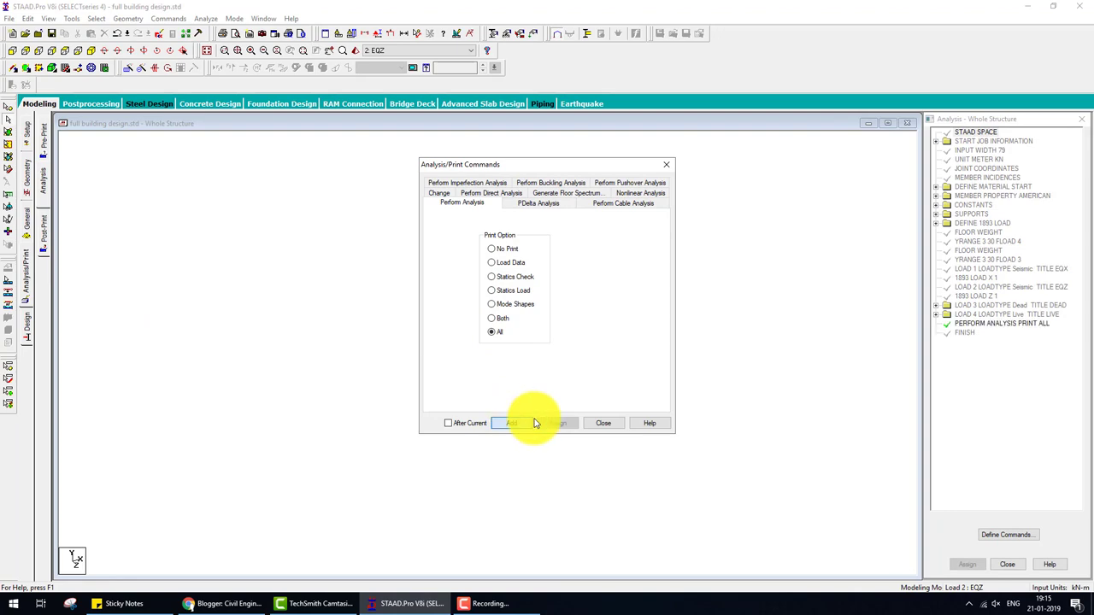
pyautogui.click(603, 423)
pyautogui.click(205, 18)
# - Save the model and run the analysis to completion with 0 errors, sketching the expected lateral load profile
pyautogui.click(243, 34)
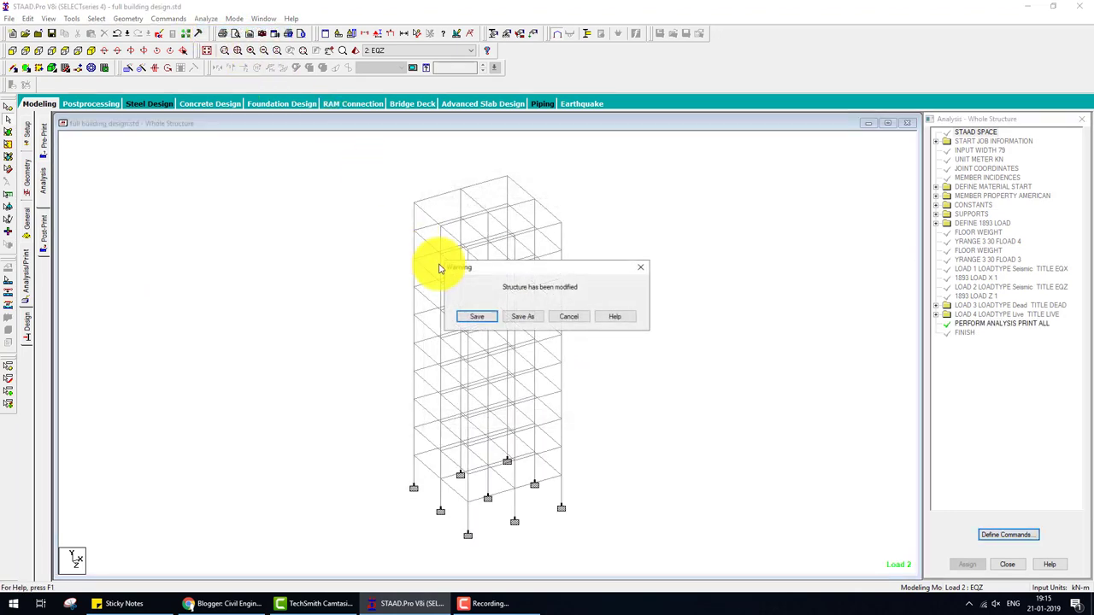
pyautogui.click(476, 316)
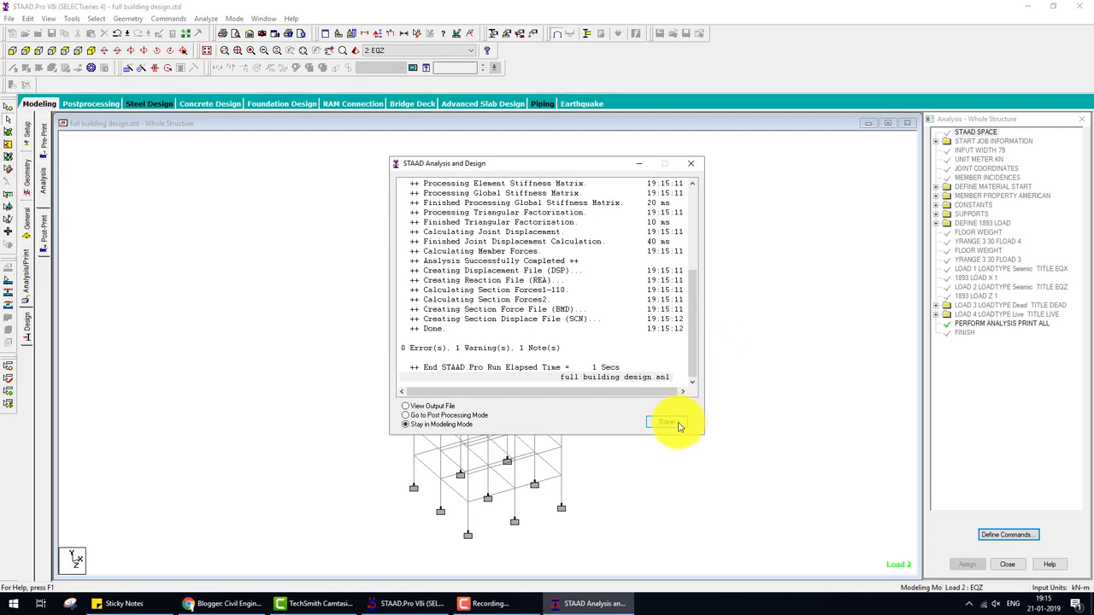
pyautogui.click(671, 423)
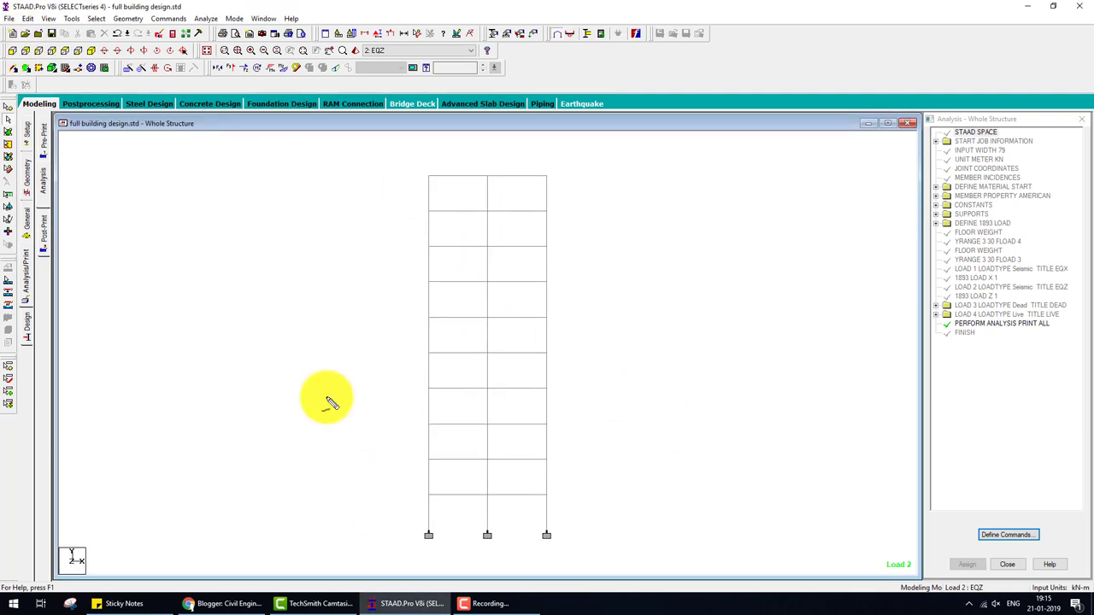
pyautogui.moveTo(225, 175)
pyautogui.mouseDown()
pyautogui.moveTo(409, 179)
pyautogui.moveTo(384, 162)
pyautogui.moveTo(376, 190)
pyautogui.mouseUp()
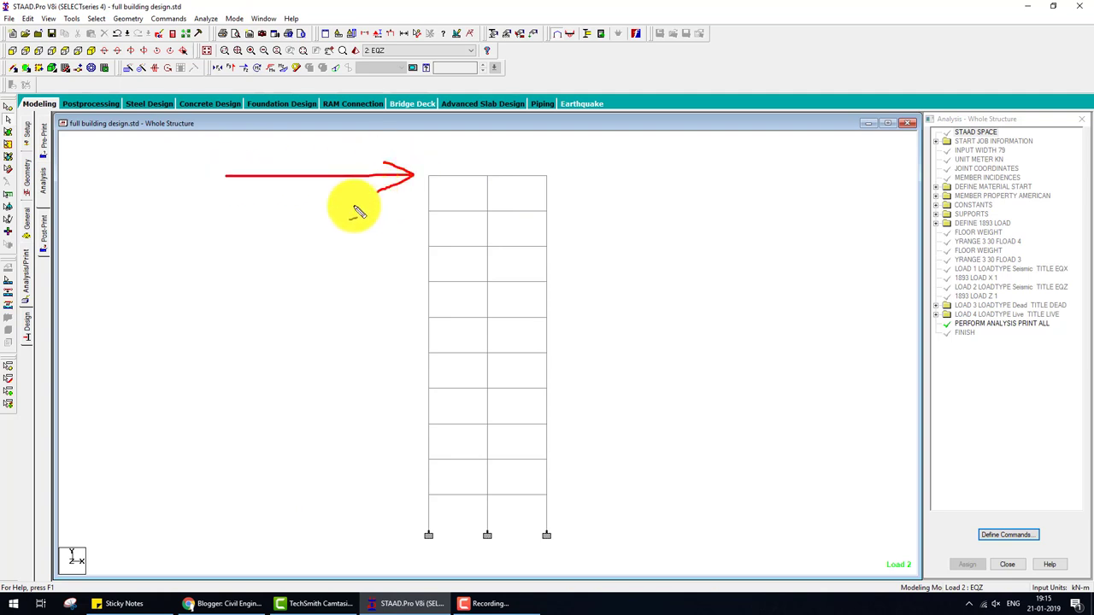
pyautogui.moveTo(260, 207)
pyautogui.mouseDown()
pyautogui.moveTo(403, 213)
pyautogui.moveTo(376, 227)
pyautogui.moveTo(415, 278)
pyautogui.moveTo(394, 290)
pyautogui.moveTo(412, 317)
pyautogui.moveTo(395, 329)
pyautogui.mouseUp()
pyautogui.moveTo(232, 171); pyautogui.dragTo(435, 501)
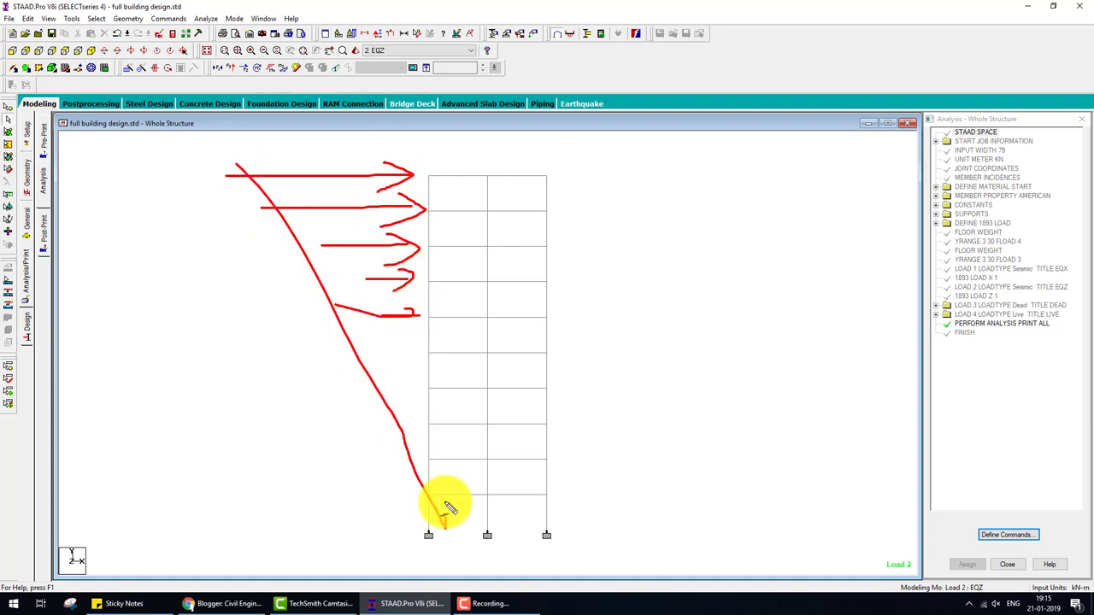
pyautogui.press('Escape')
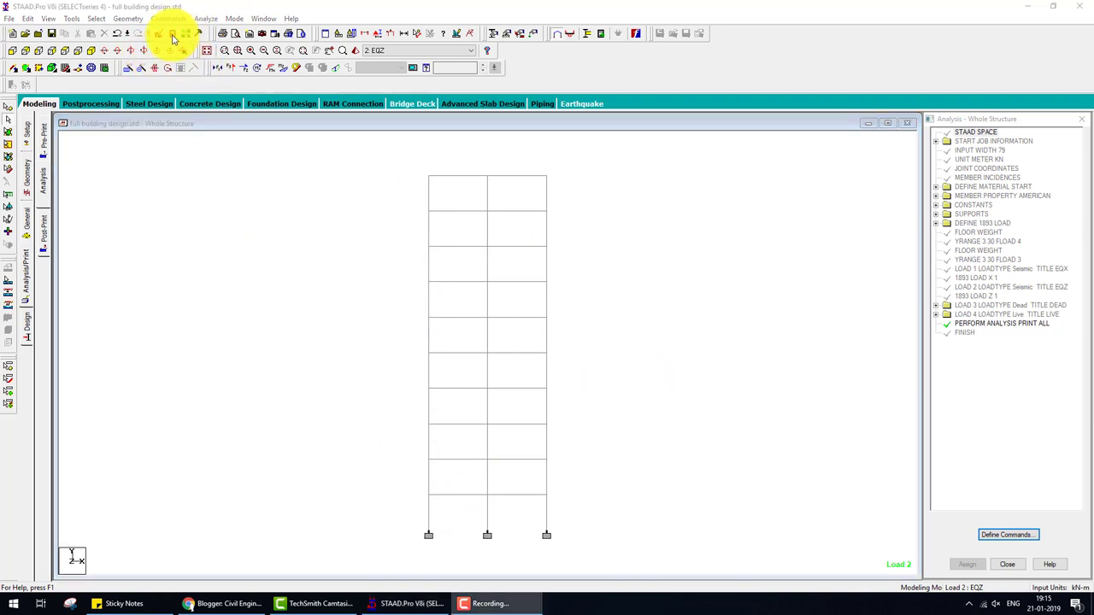
pyautogui.click(174, 38)
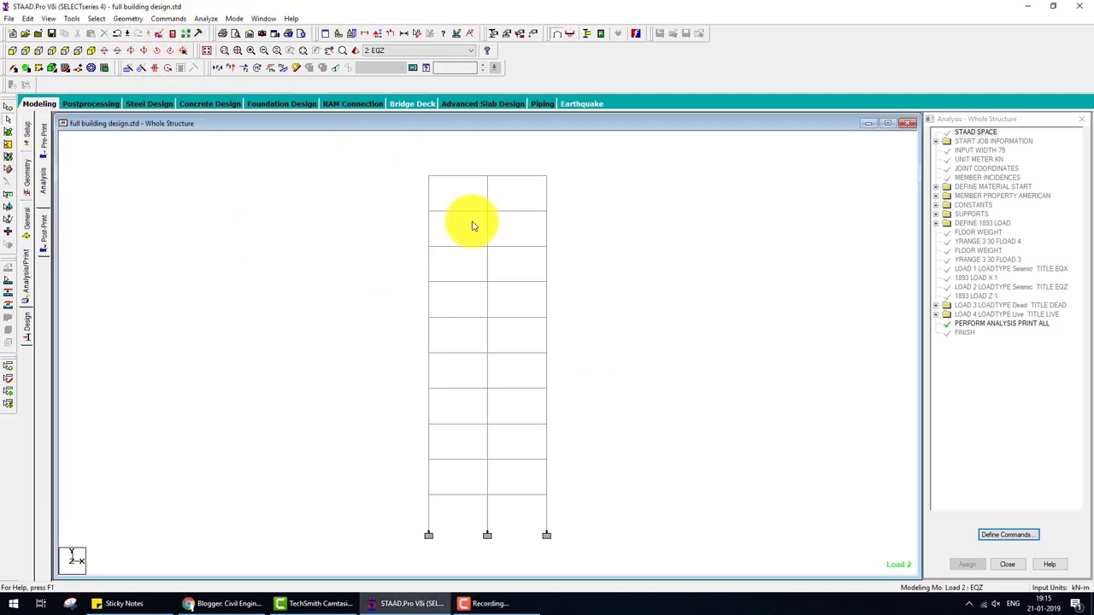
# - Find 'lat' in the output and mark the 2.130 lateral load at level 3.000
pyautogui.click(74, 48)
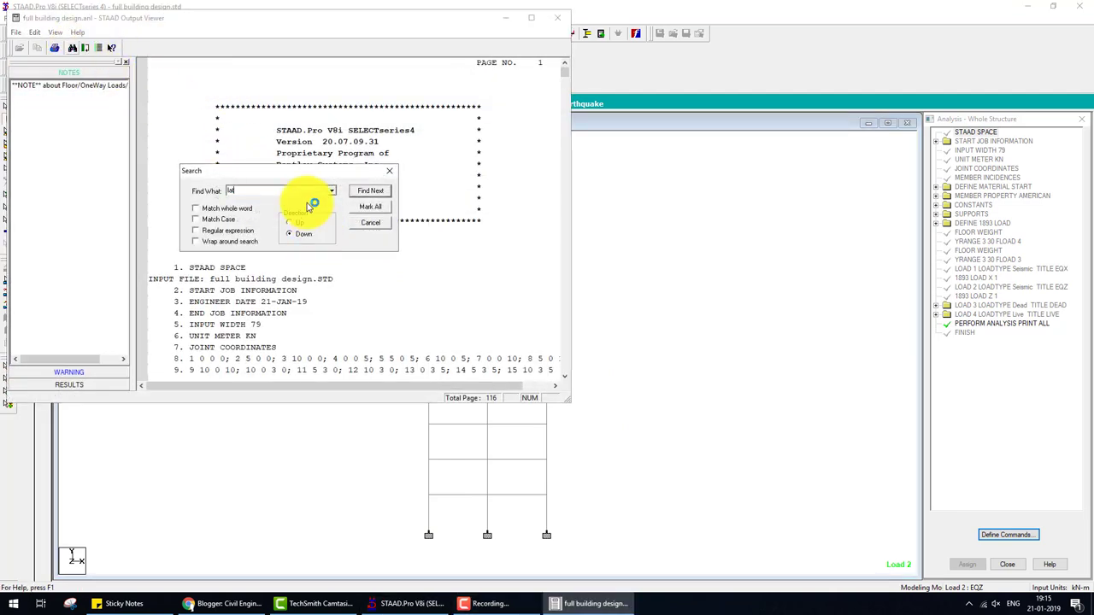
pyautogui.press('Return')
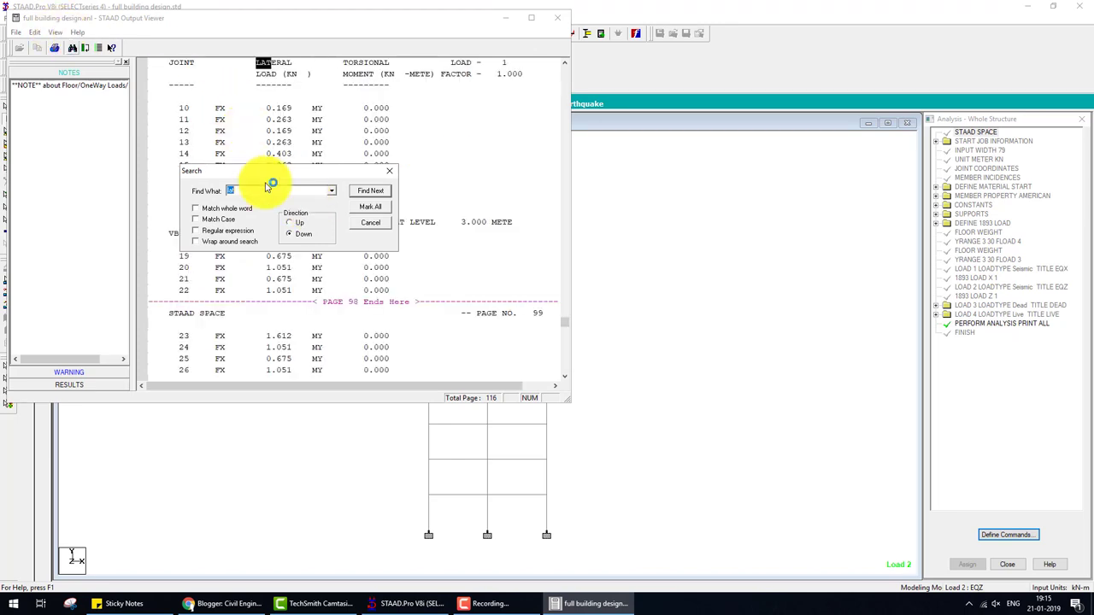
pyautogui.click(370, 222)
pyautogui.scroll(4, 453, 214)
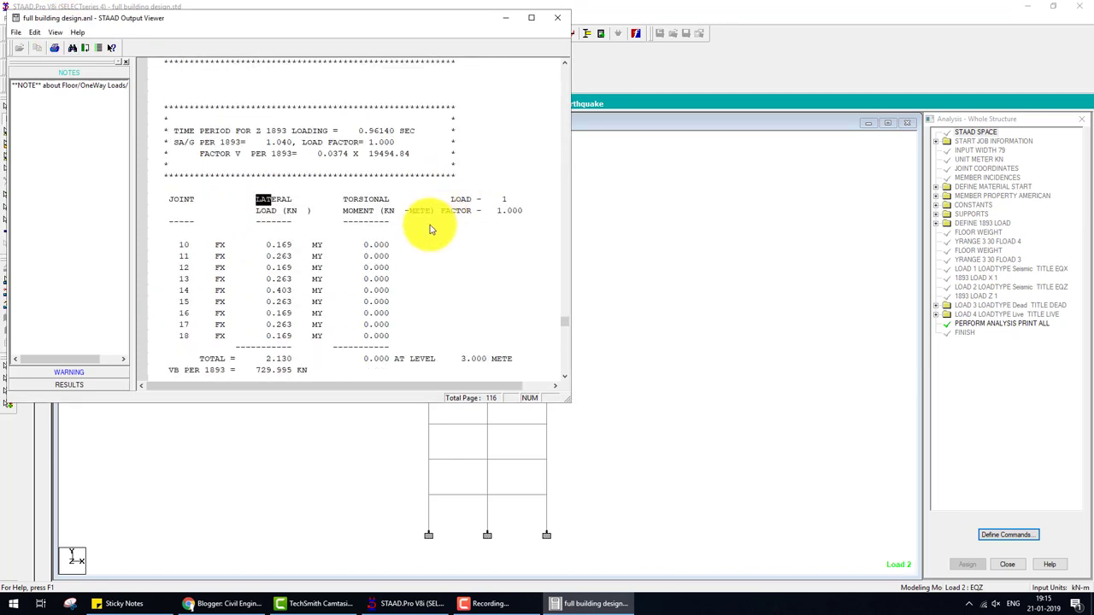
pyautogui.scroll(-1, 427, 233)
pyautogui.scroll(-2, 338, 210)
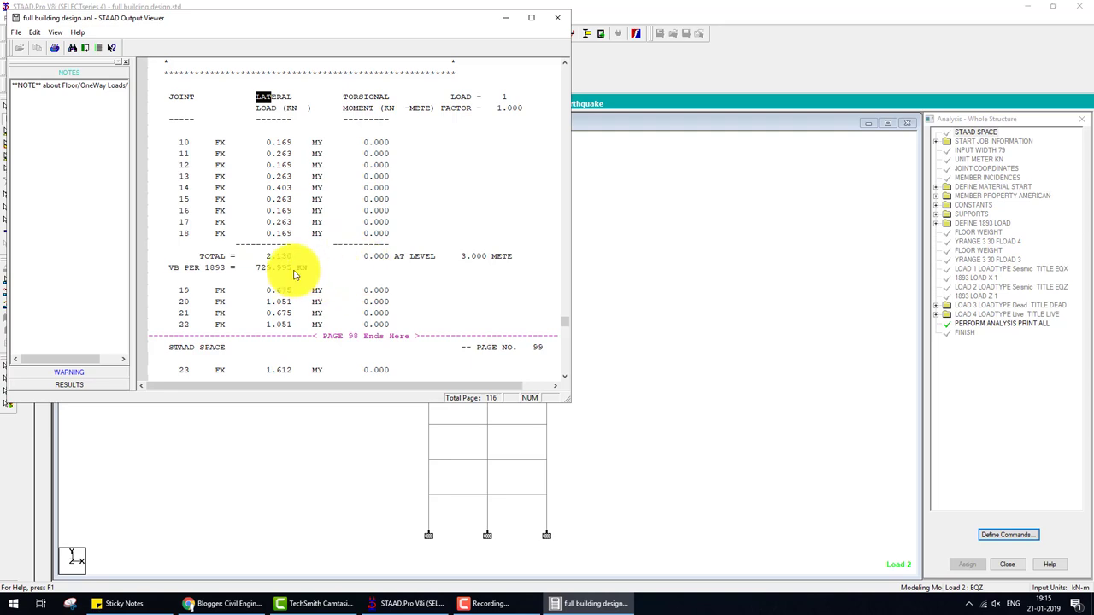
pyautogui.moveTo(265, 265)
pyautogui.mouseDown()
pyautogui.moveTo(295, 246)
pyautogui.moveTo(250, 255)
pyautogui.mouseUp()
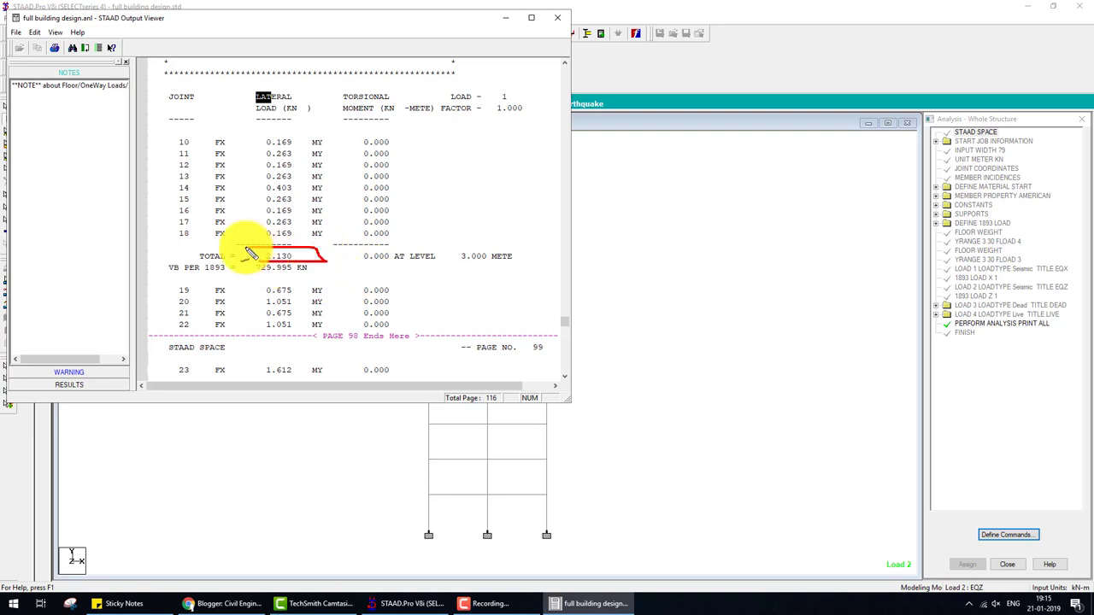
pyautogui.moveTo(453, 266); pyautogui.dragTo(517, 266)
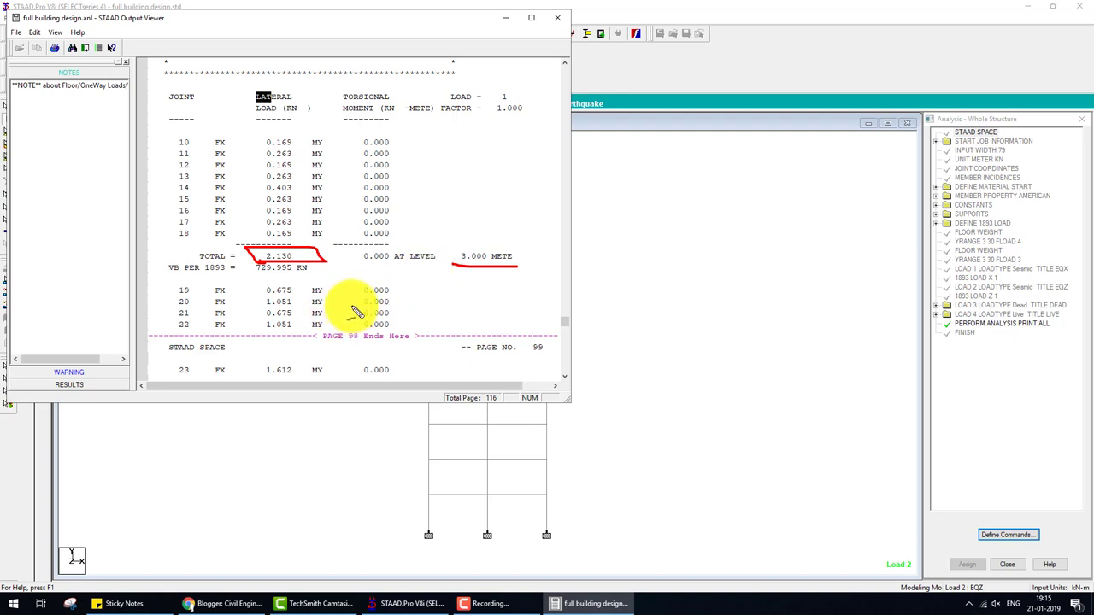
# - Mark the 8.519 total at level 6.000 and compare it with the 2.130 storey total
pyautogui.scroll(-1, 355, 312)
pyautogui.scroll(-3, 329, 314)
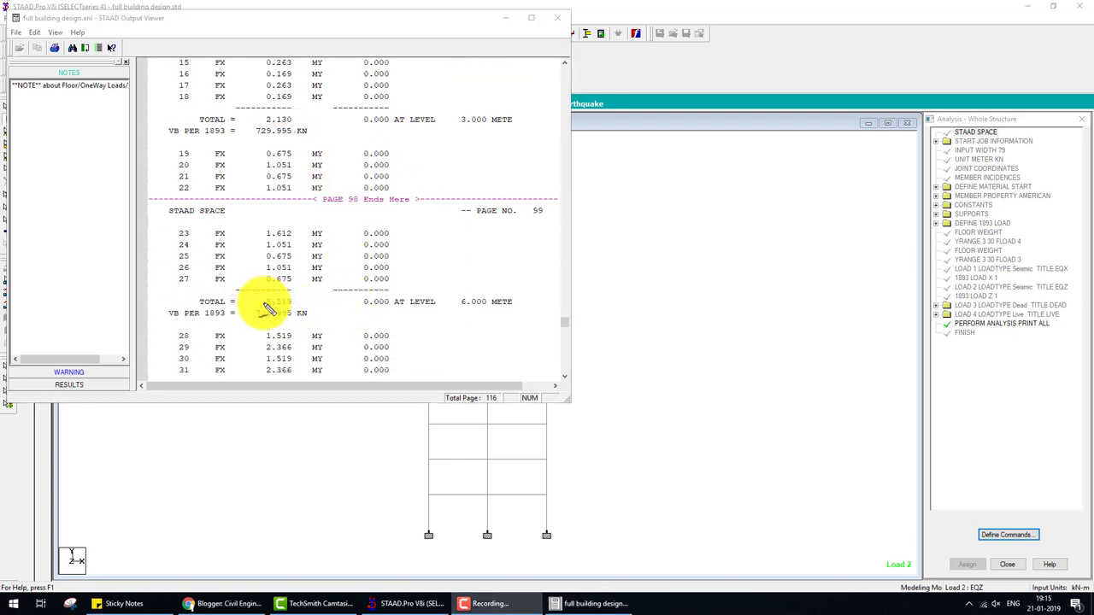
pyautogui.moveTo(264, 303); pyautogui.dragTo(295, 303)
pyautogui.moveTo(381, 312); pyautogui.dragTo(460, 312)
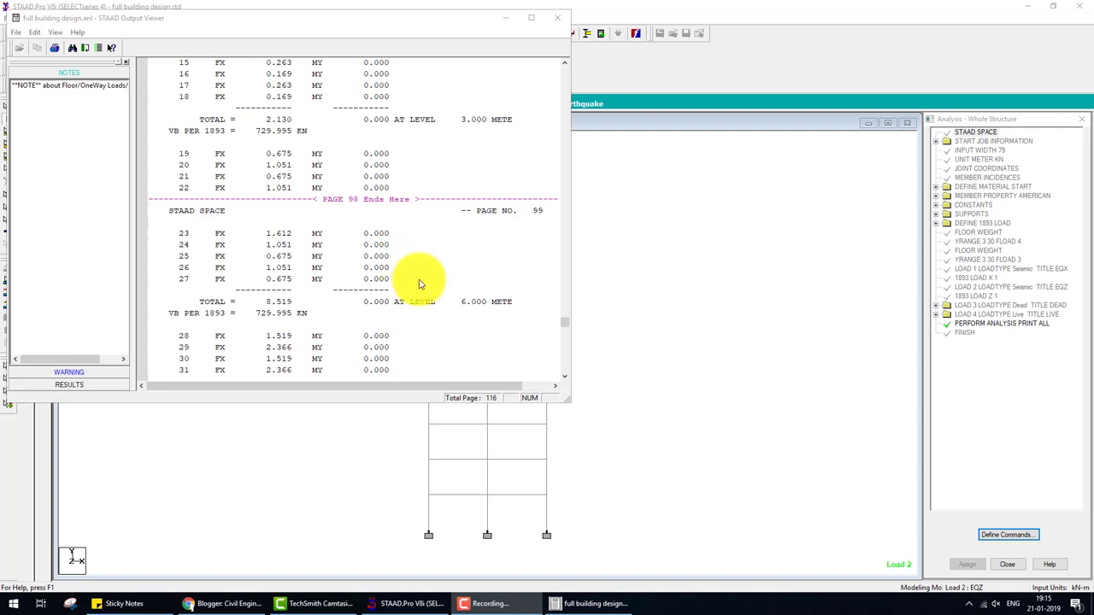
pyautogui.scroll(-2, 419, 283)
pyautogui.scroll(-2, 418, 281)
pyautogui.scroll(2, 418, 281)
pyautogui.scroll(1, 377, 257)
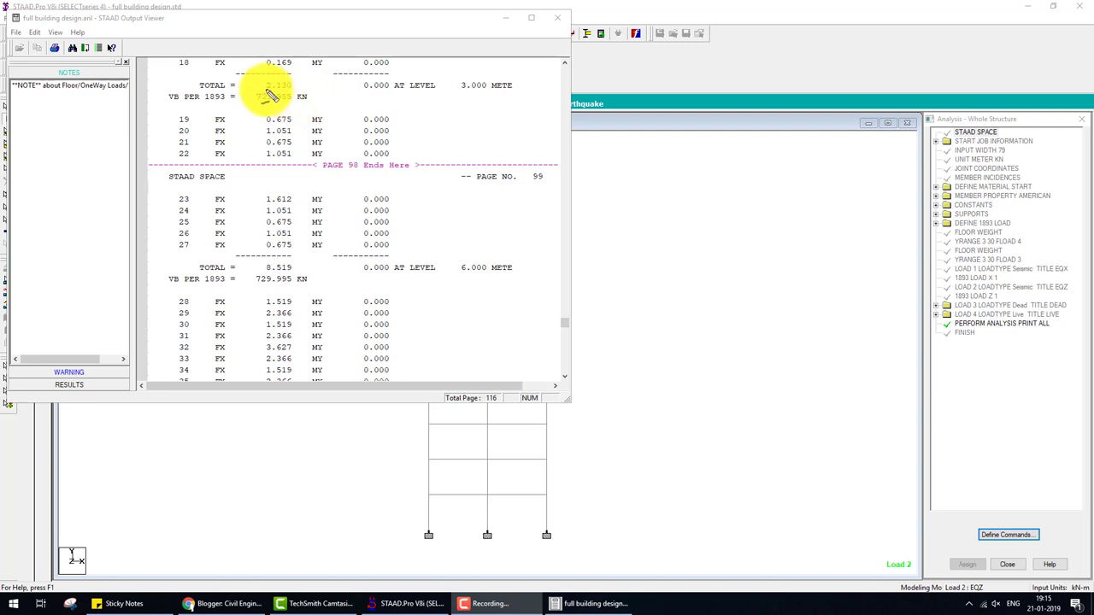
pyautogui.moveTo(262, 91); pyautogui.dragTo(309, 89)
pyautogui.moveTo(256, 270); pyautogui.dragTo(324, 271)
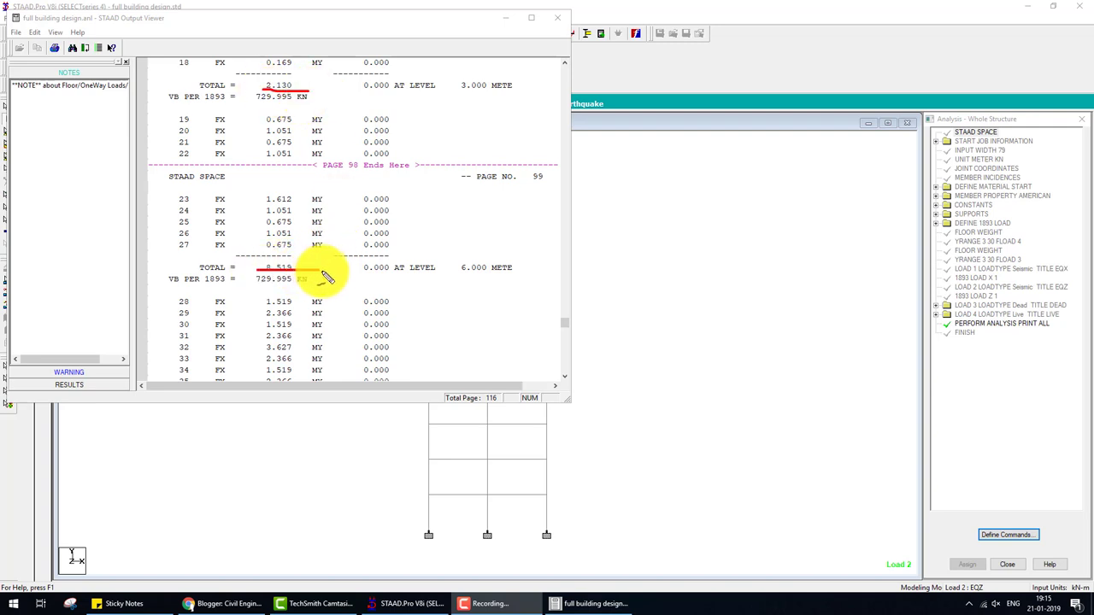
pyautogui.scroll(-2, 325, 291)
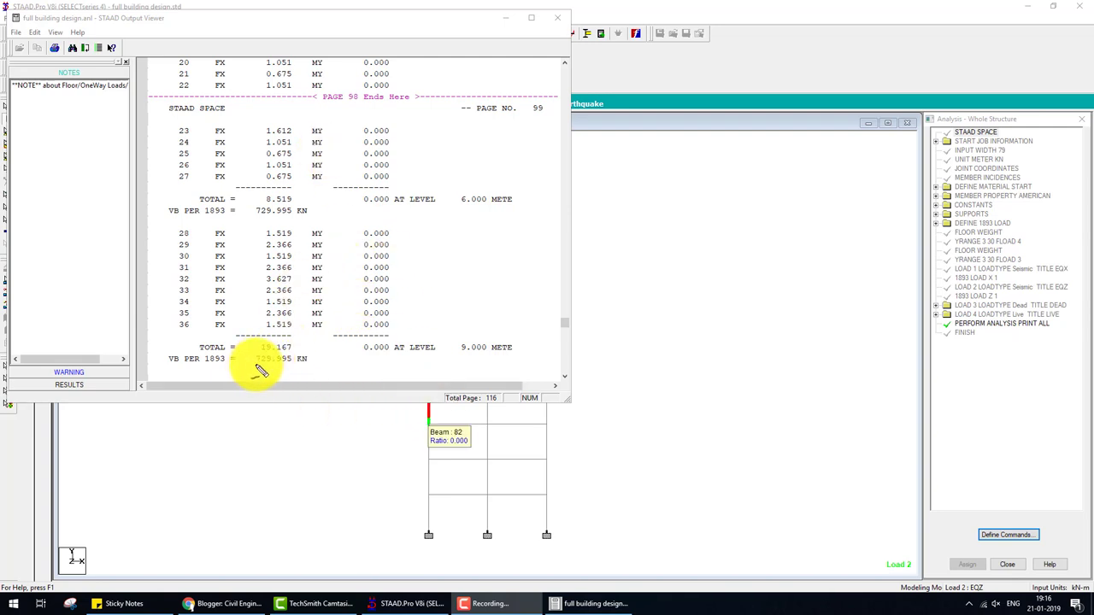
# - Mark the 729.995 kN base shear and close the Output Viewer
pyautogui.moveTo(259, 369); pyautogui.dragTo(257, 362)
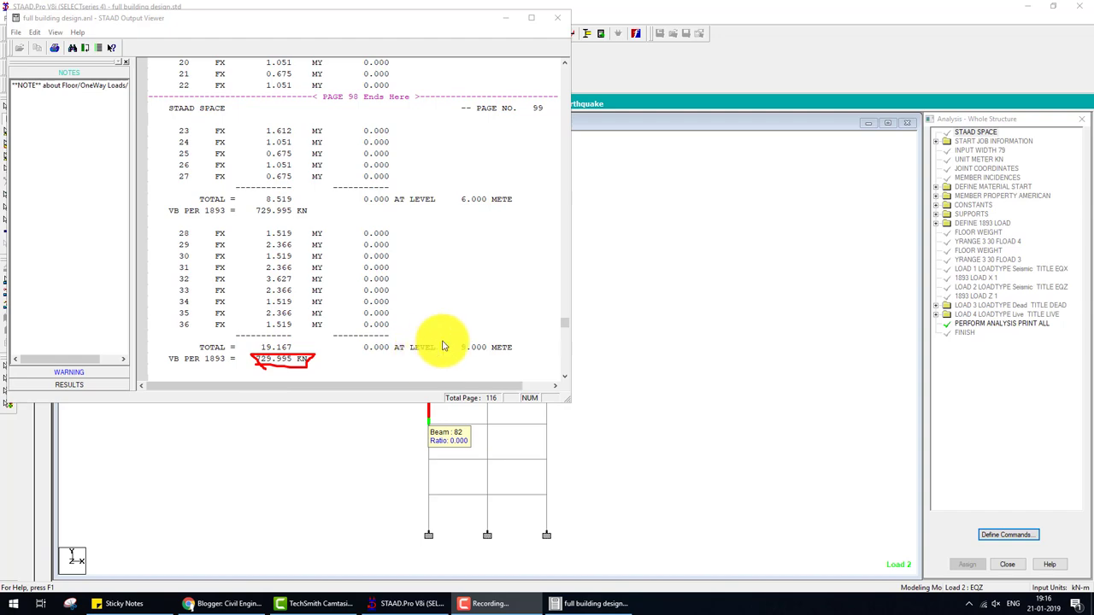
pyautogui.click(558, 17)
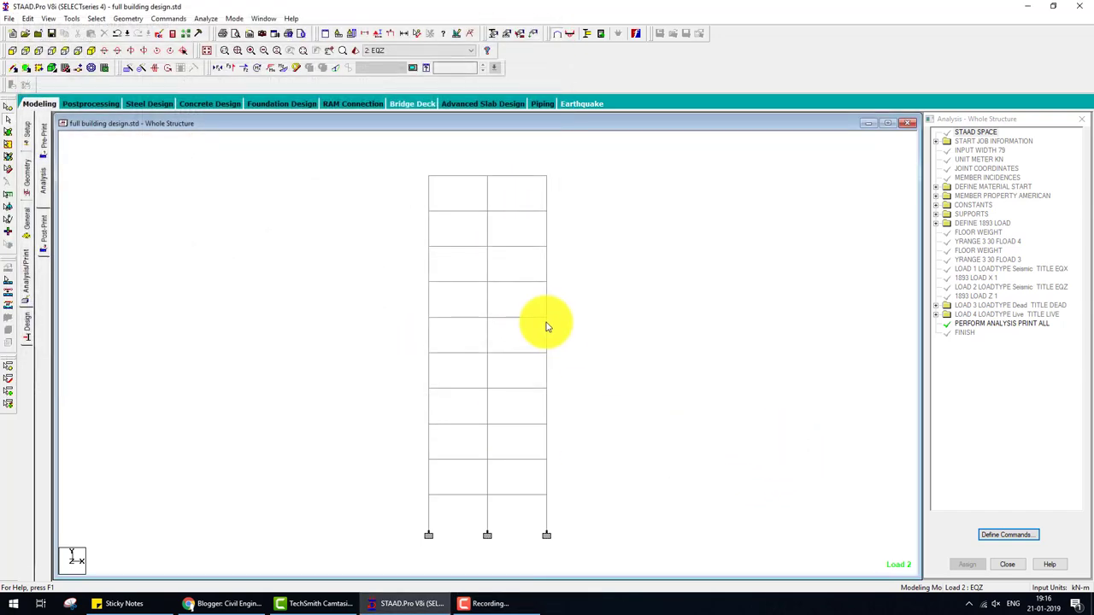
pyautogui.click(30, 229)
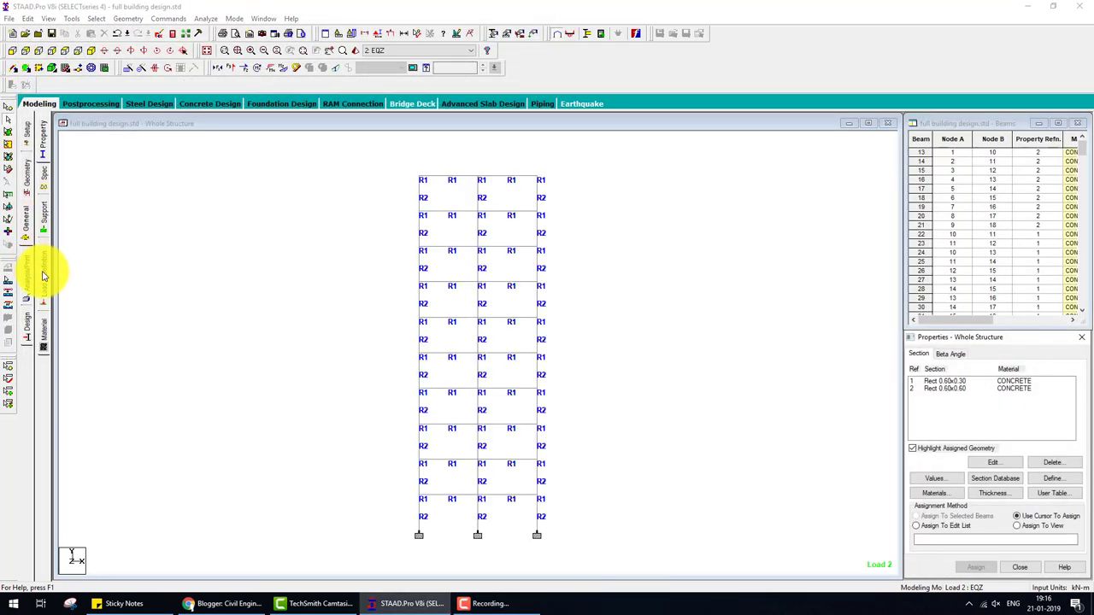
# - Auto-generate Indian Code General_Structures load combinations, adding them as cases 5 through 19
pyautogui.click(44, 275)
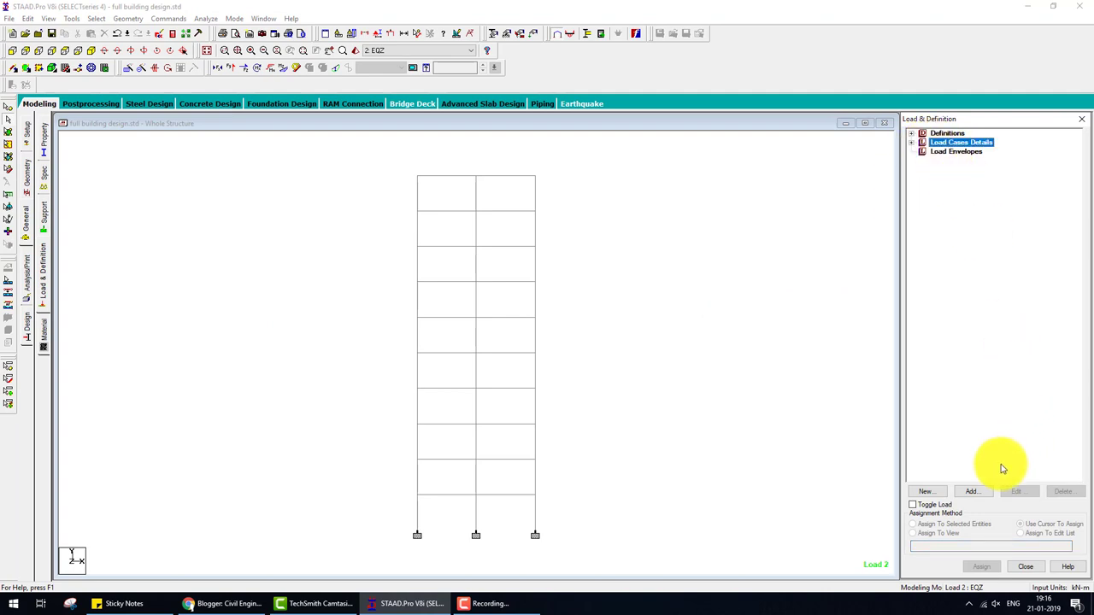
pyautogui.click(983, 493)
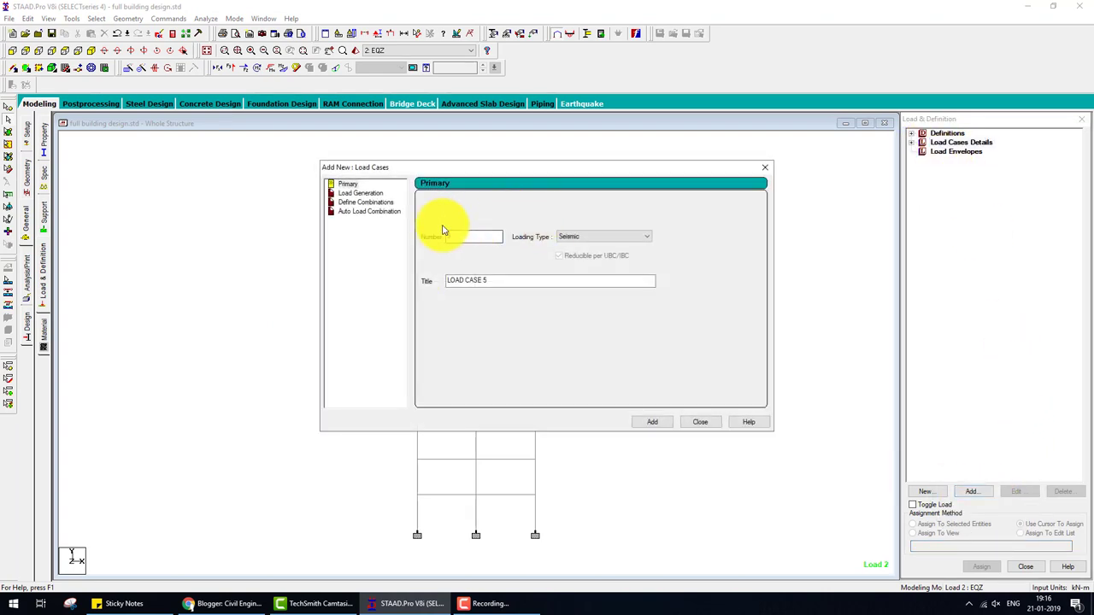
pyautogui.click(363, 212)
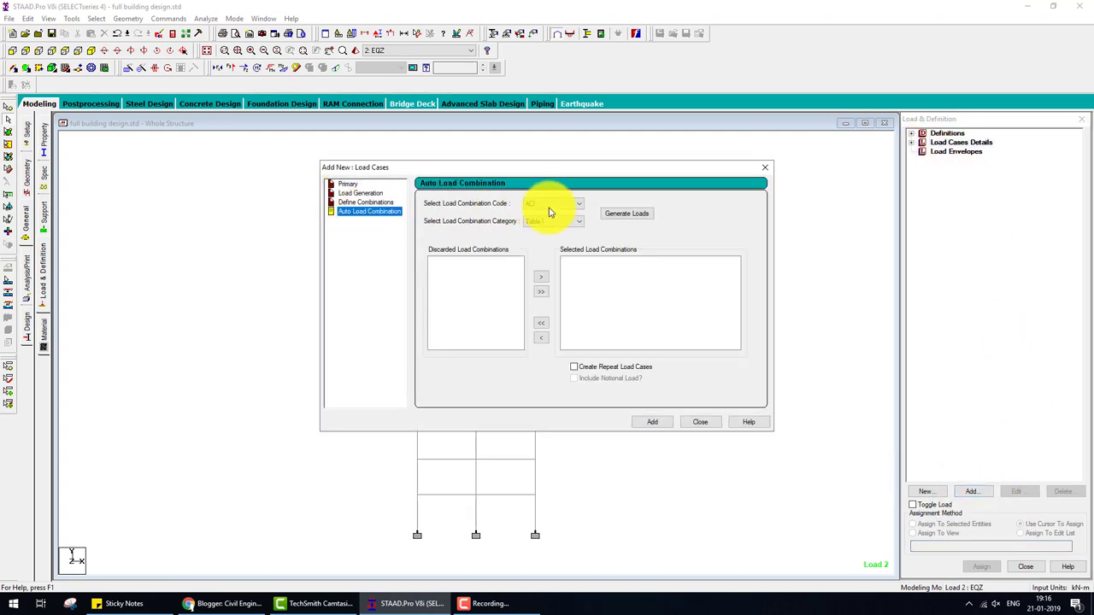
pyautogui.click(553, 205)
pyautogui.click(540, 261)
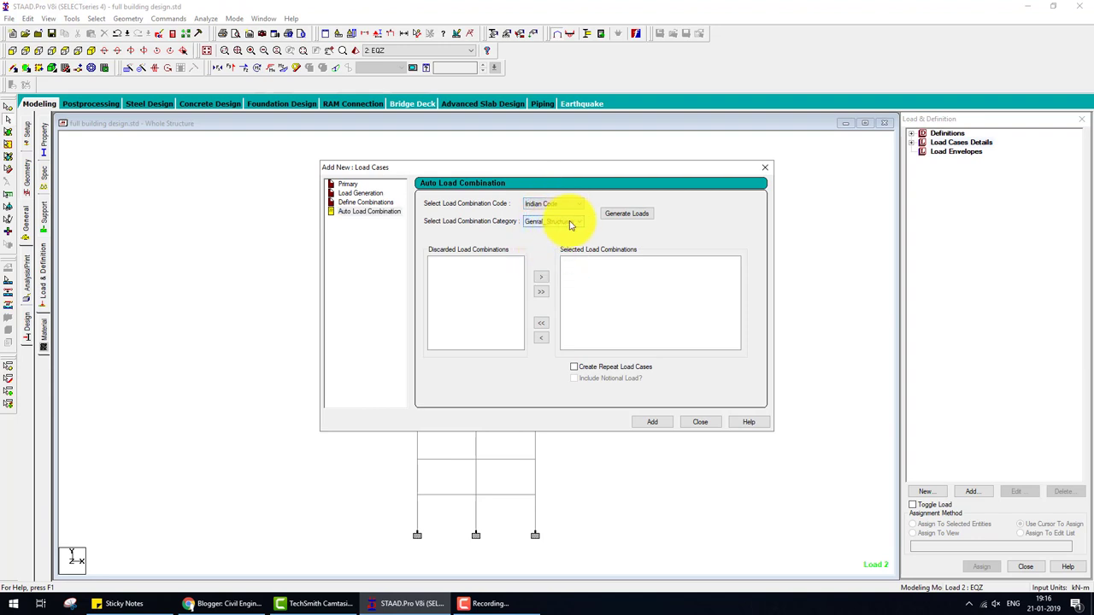
pyautogui.click(627, 214)
pyautogui.click(653, 422)
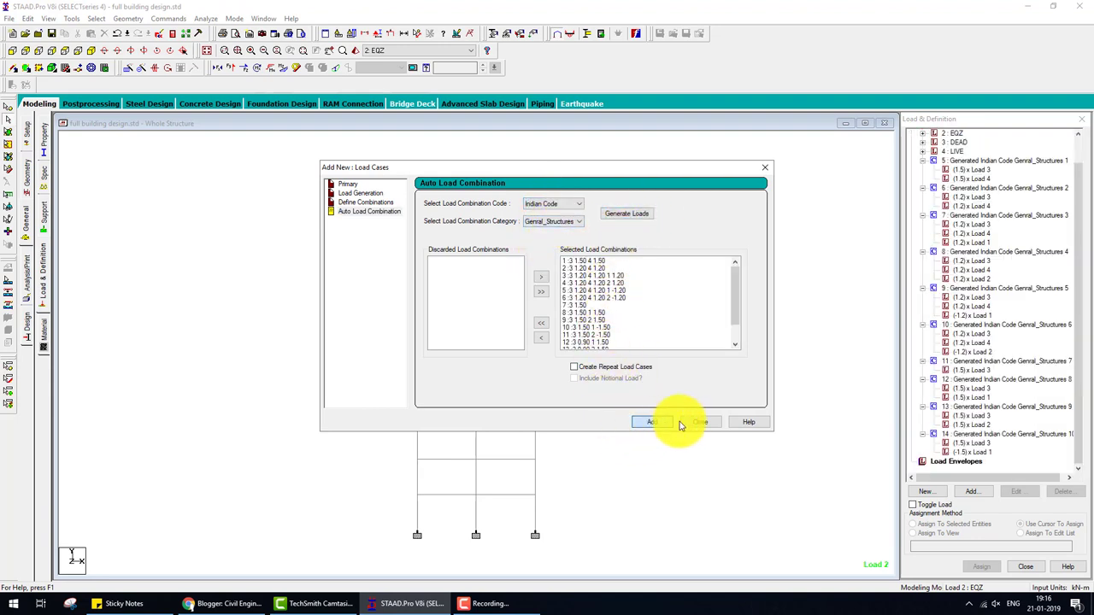
pyautogui.click(701, 423)
pyautogui.press('Return')
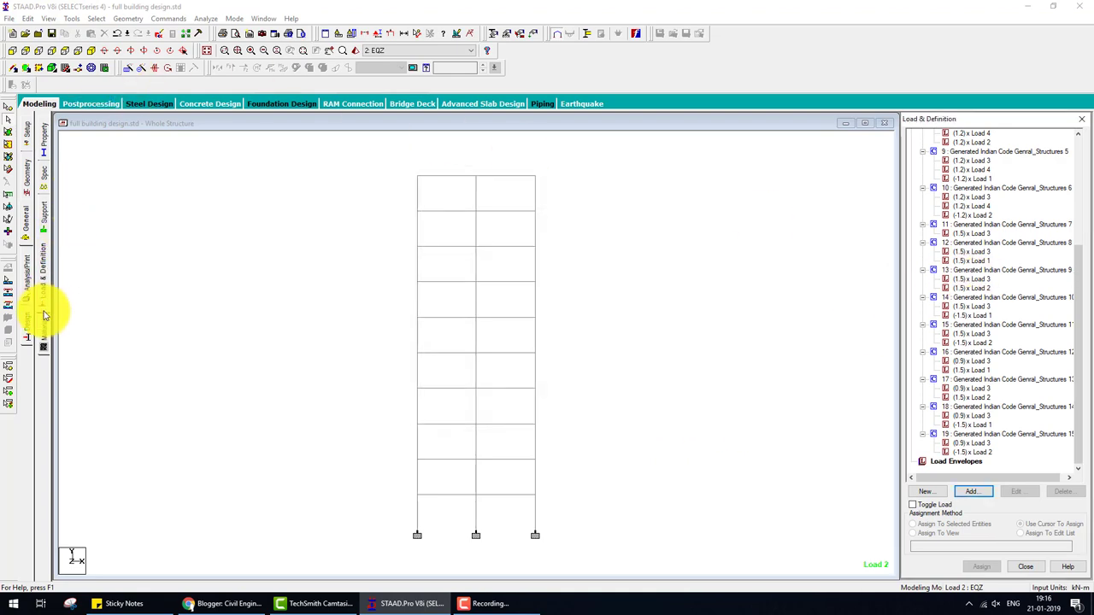
# - Start a concrete design and set the current code to IS456
pyautogui.click(24, 332)
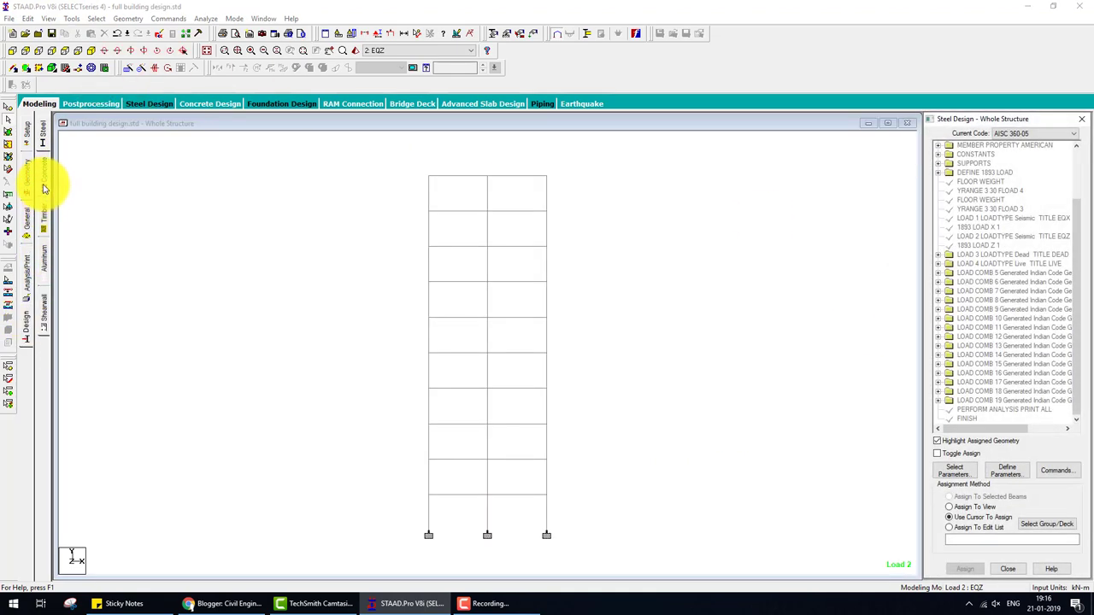
pyautogui.click(43, 175)
pyautogui.click(1023, 135)
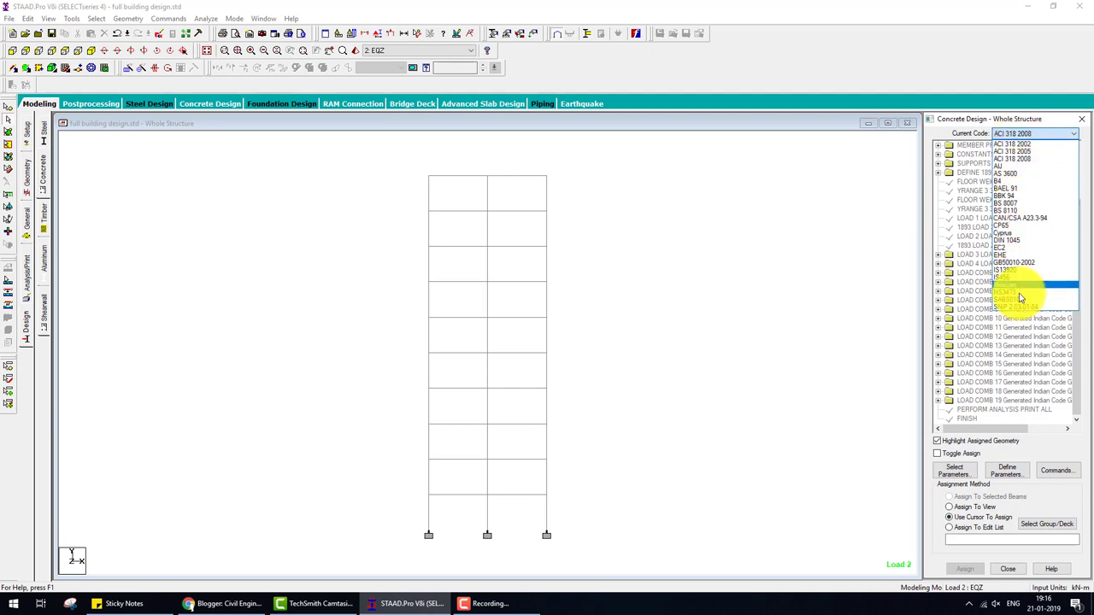
pyautogui.click(1013, 285)
# - Add DESIGN BEAM, DESIGN COLUMN and TAKE OFF commands, then select DESIGN BEAM
pyautogui.click(1051, 469)
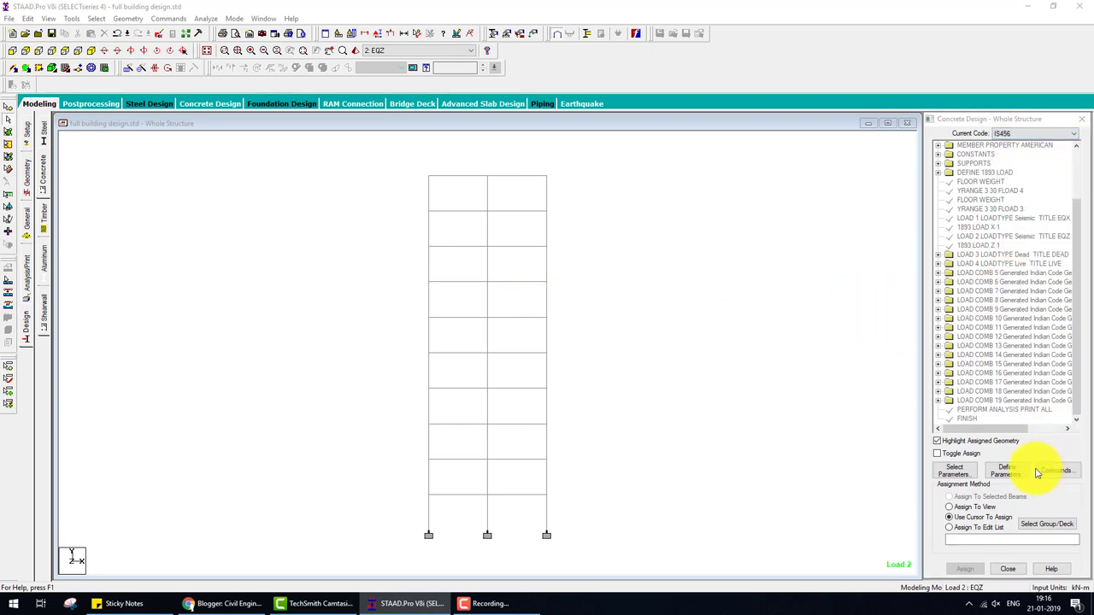
pyautogui.click(791, 264)
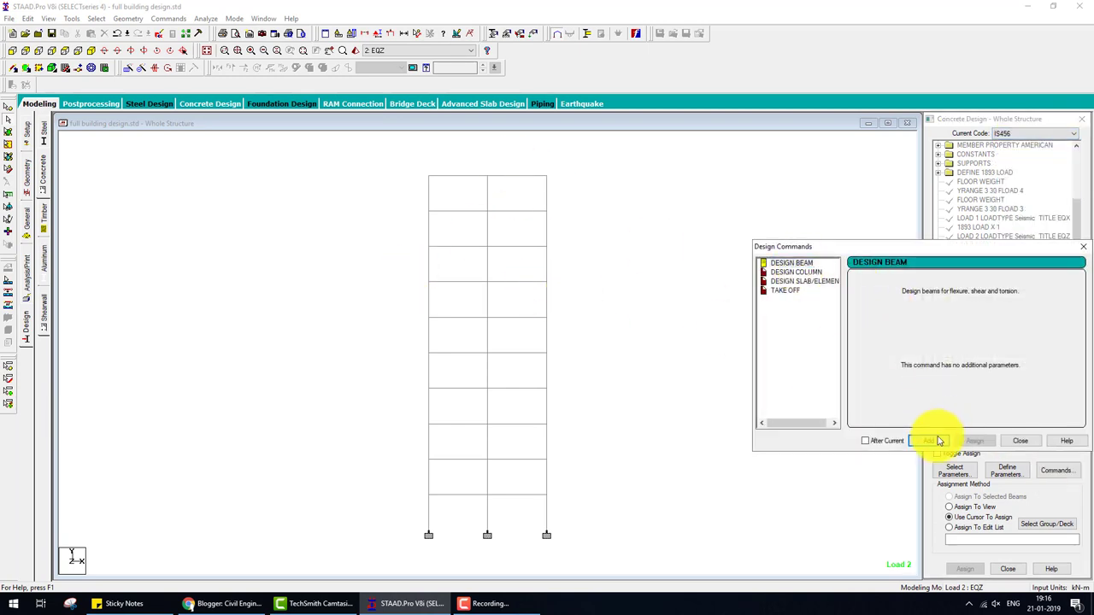
pyautogui.click(940, 440)
pyautogui.click(928, 440)
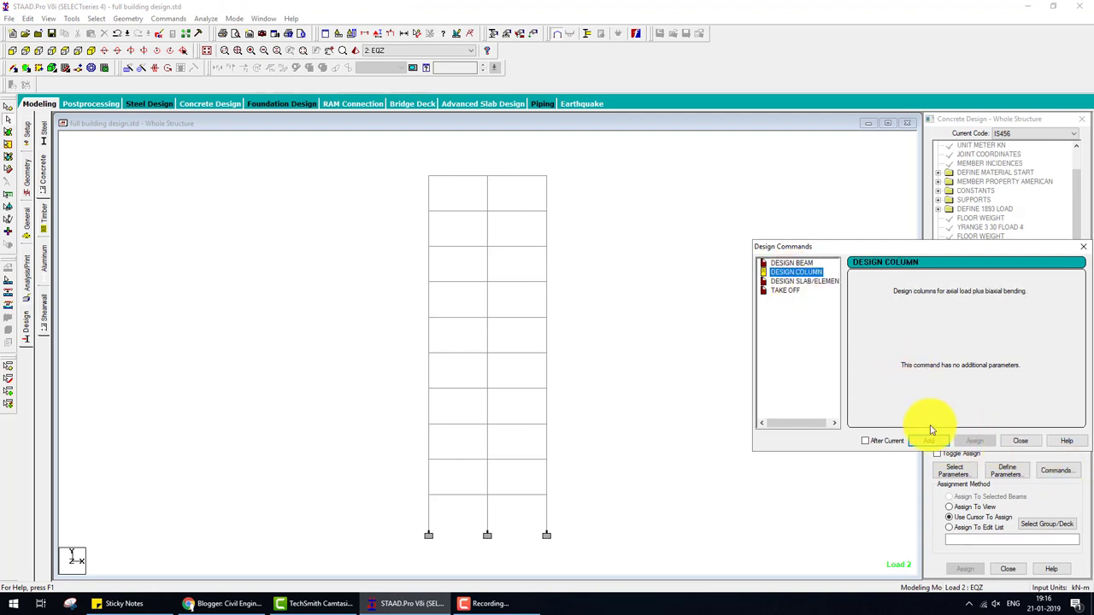
pyautogui.click(785, 291)
pyautogui.click(926, 440)
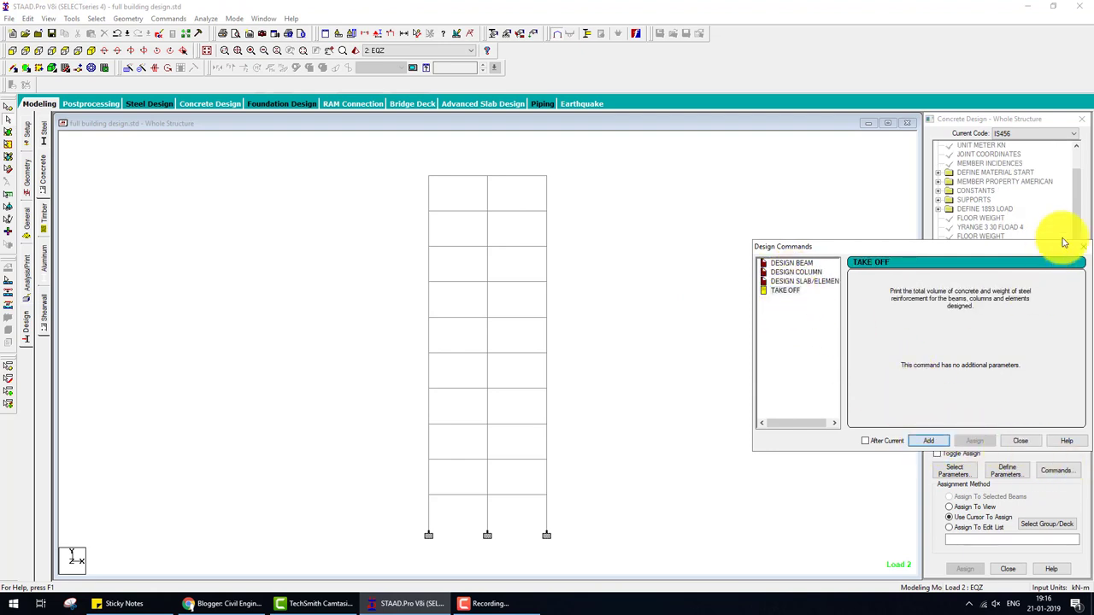
pyautogui.click(1021, 441)
pyautogui.moveTo(1069, 219); pyautogui.dragTo(1068, 366)
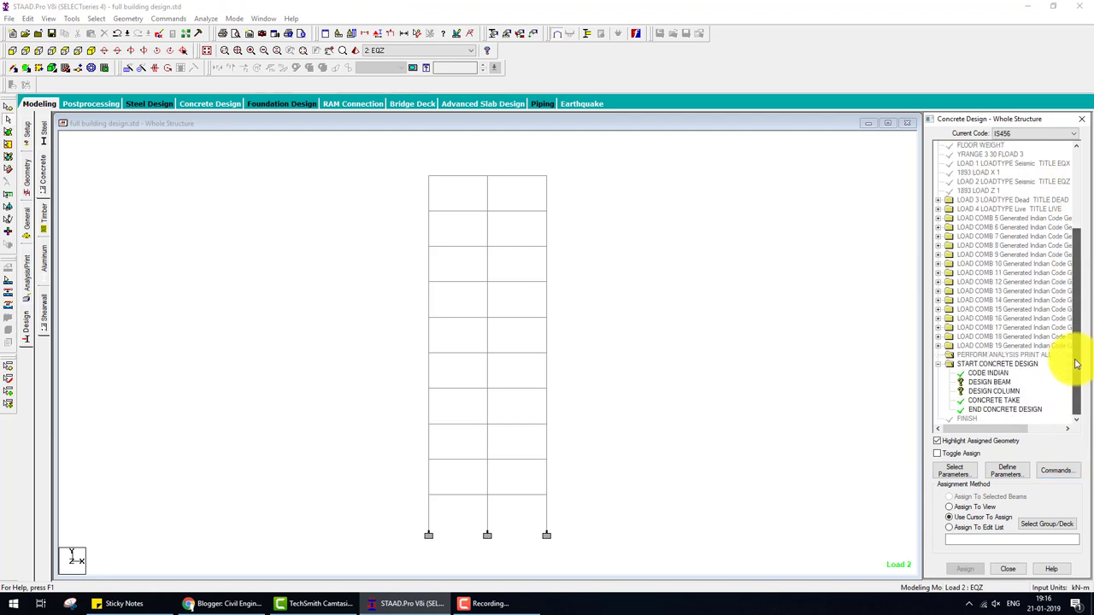
pyautogui.click(987, 382)
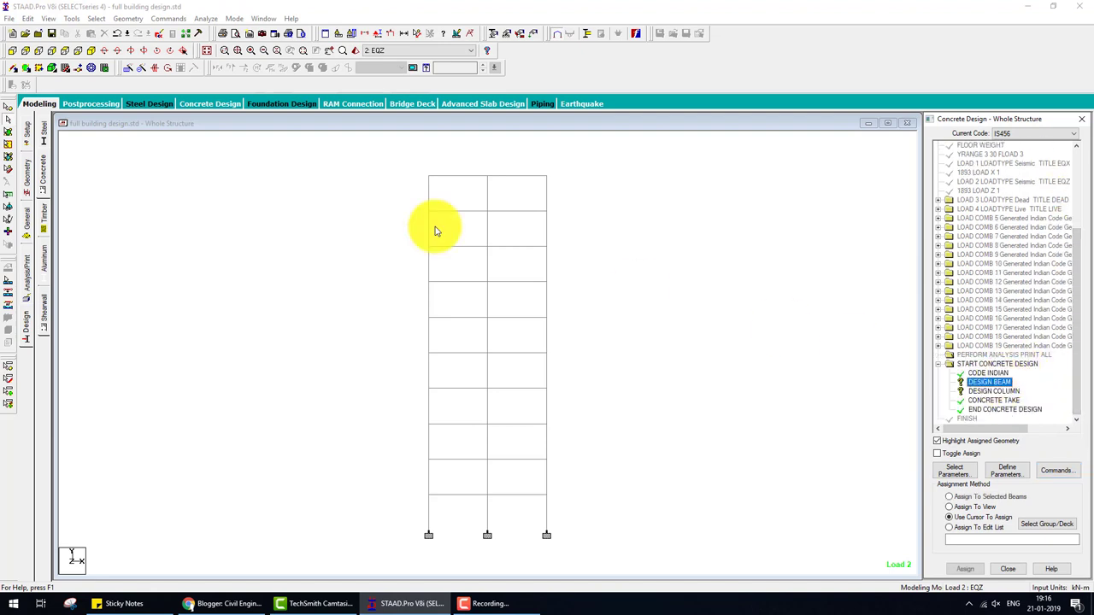
# - Assign DESIGN BEAM to all beams parallel to X
pyautogui.click(99, 19)
pyautogui.click(244, 224)
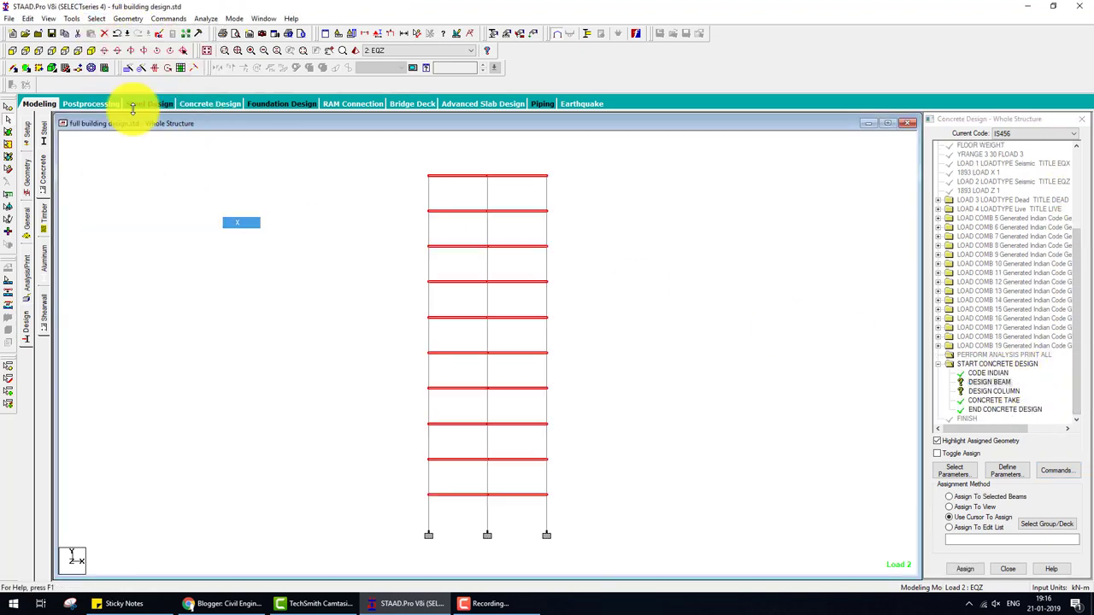
pyautogui.click(96, 19)
pyautogui.click(236, 245)
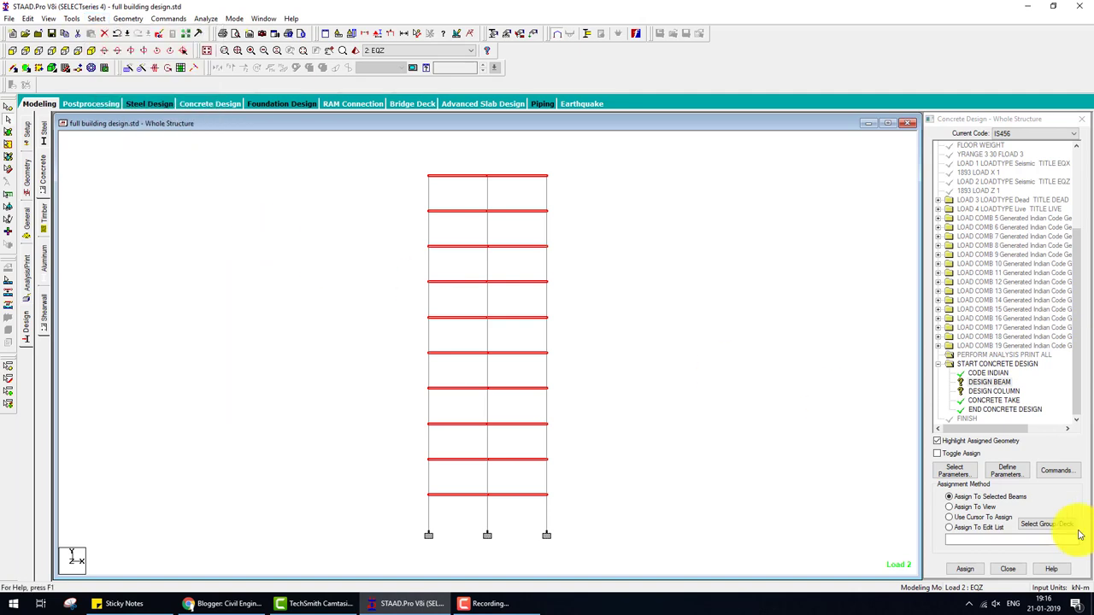
pyautogui.click(971, 568)
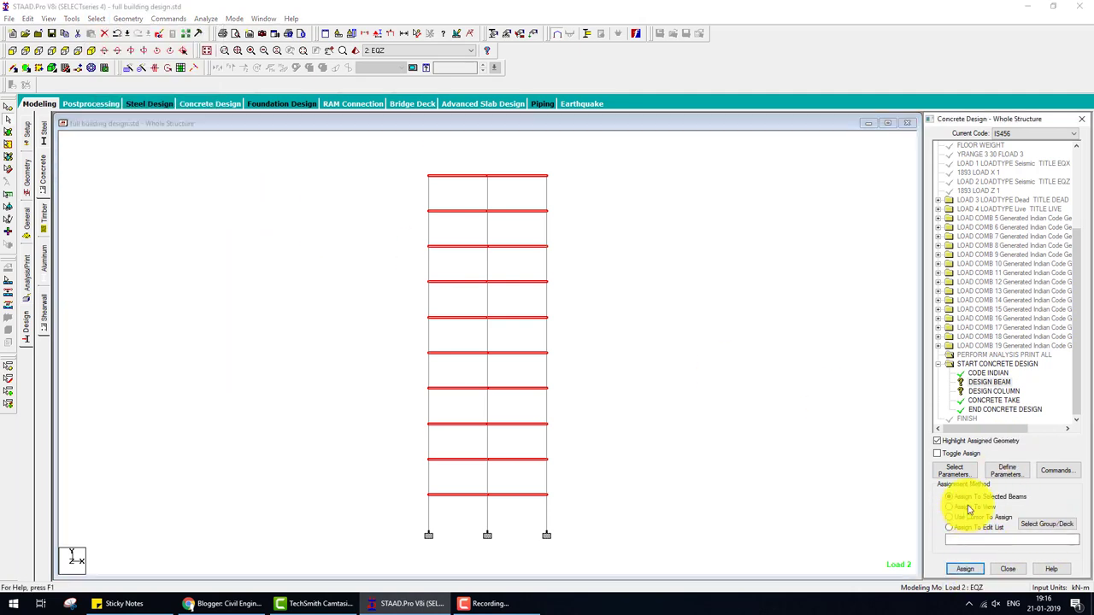
pyautogui.click(965, 568)
pyautogui.click(1007, 376)
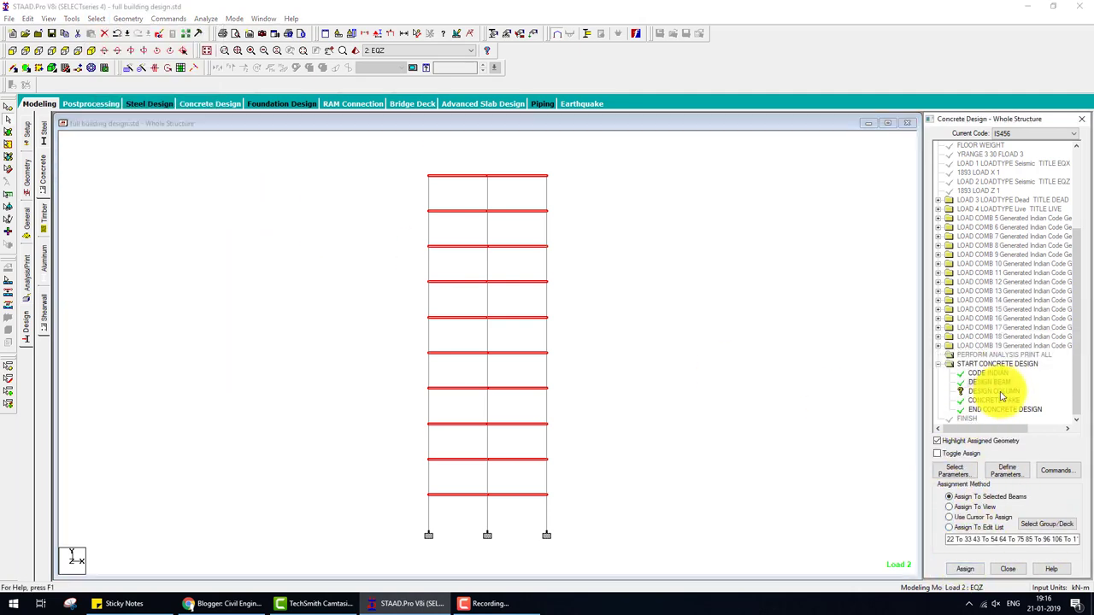
# - Assign DESIGN COLUMN to all members parallel to Y, then clear the selection
pyautogui.click(1001, 393)
pyautogui.click(96, 18)
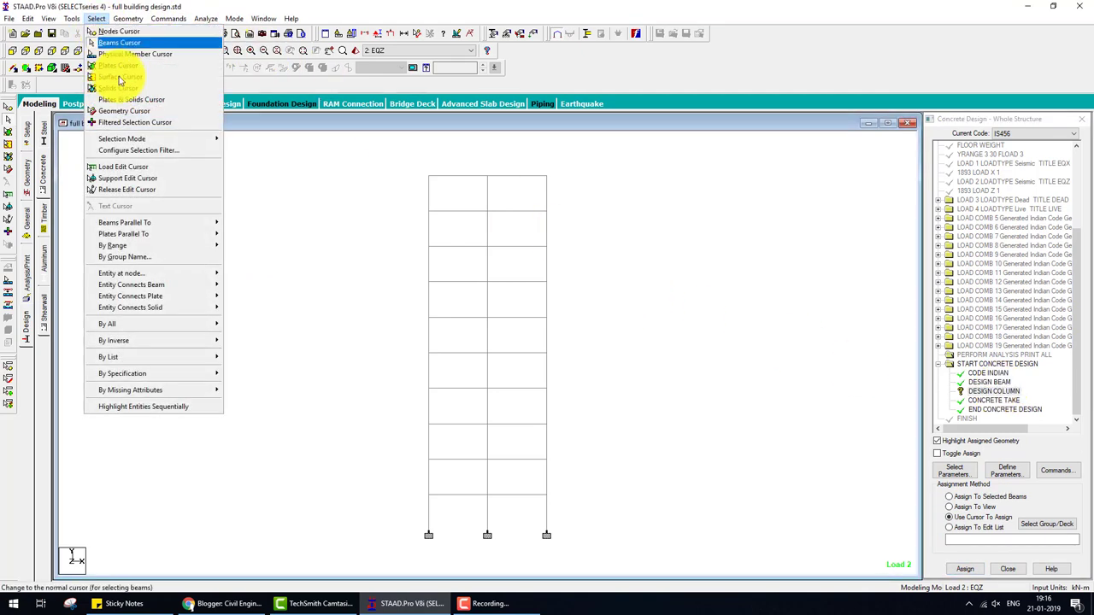
pyautogui.moveTo(125, 222)
pyautogui.click(231, 236)
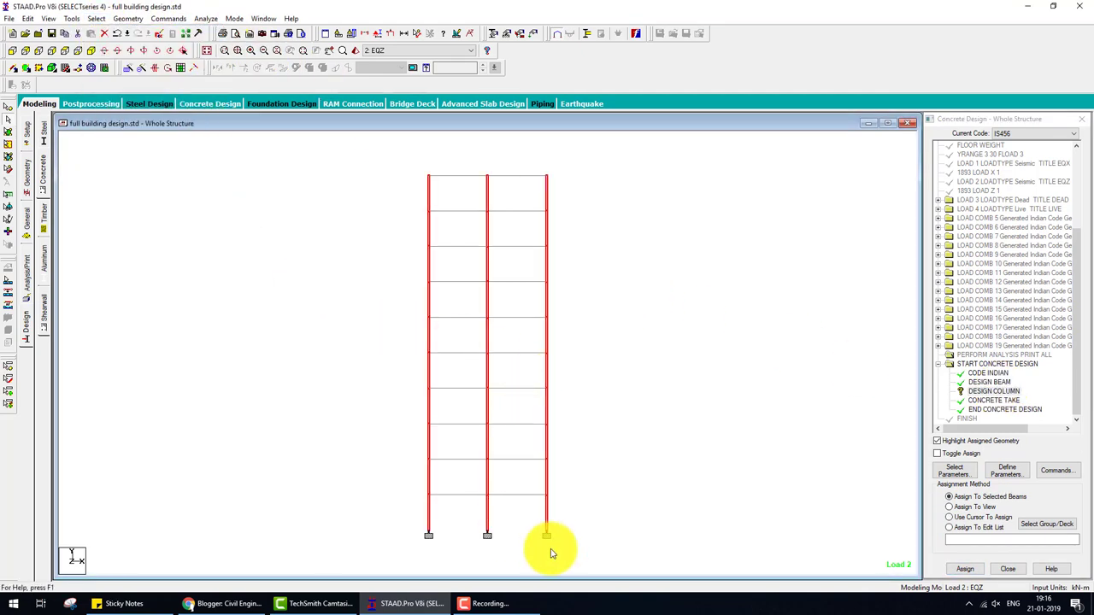
pyautogui.click(965, 568)
pyautogui.click(1013, 381)
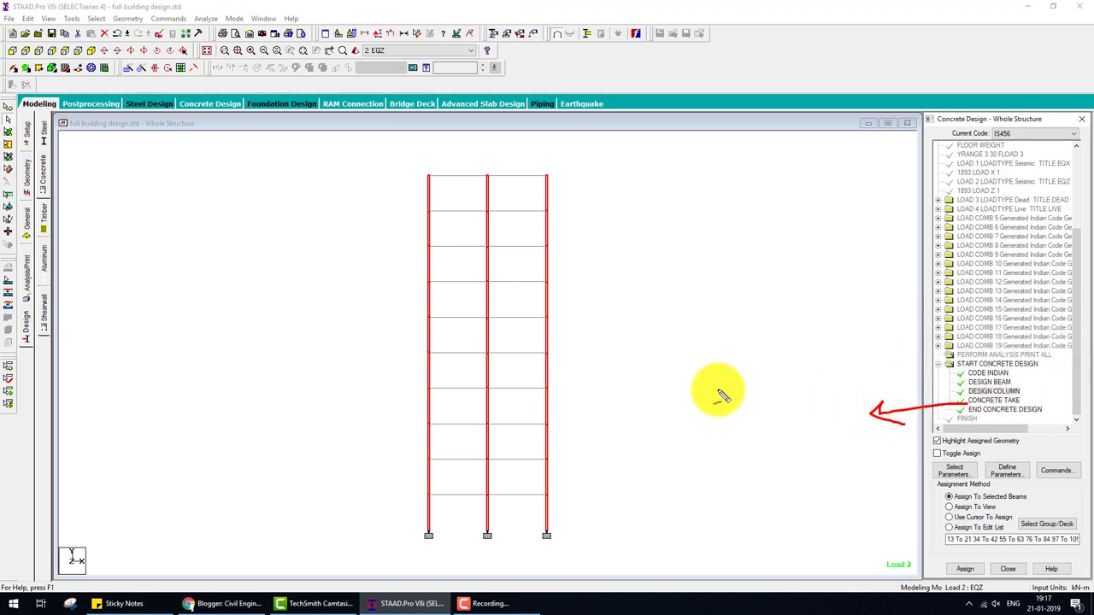
pyautogui.click(665, 243)
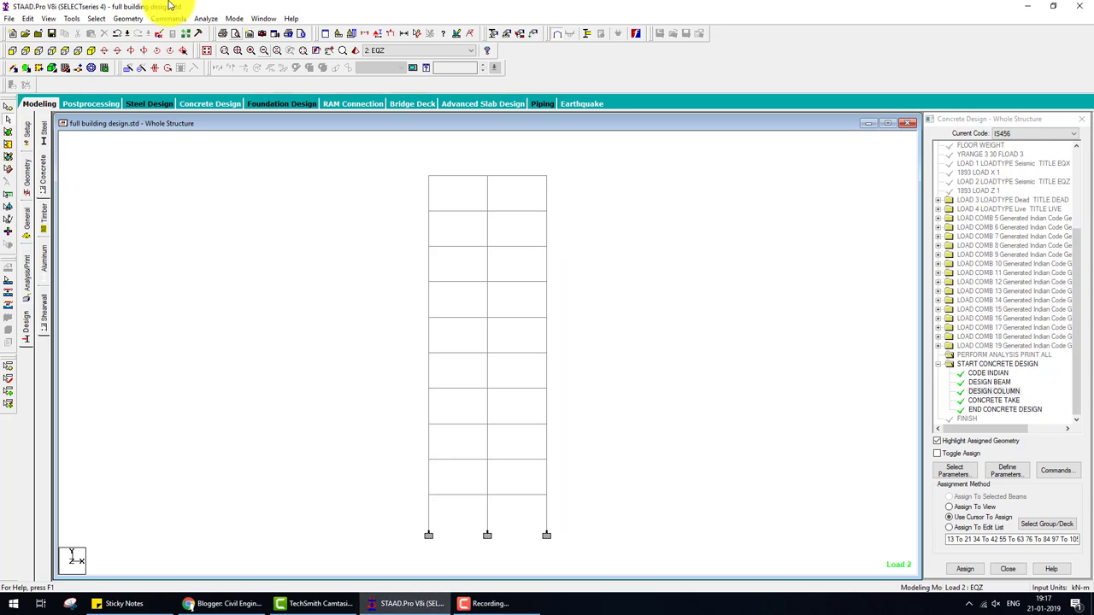
# - Save the model and run the analysis and concrete design to completion
pyautogui.click(208, 19)
pyautogui.click(230, 31)
pyautogui.click(476, 310)
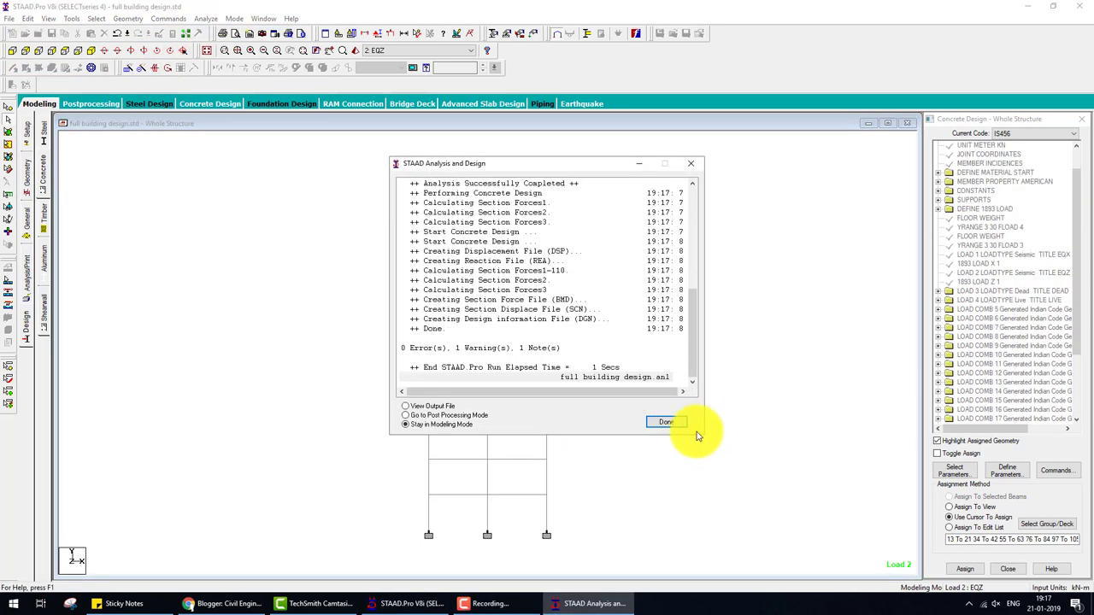
pyautogui.click(671, 423)
# - Check concrete design reinforcement for a top-floor beam and a column, then open the output file
pyautogui.click(92, 67)
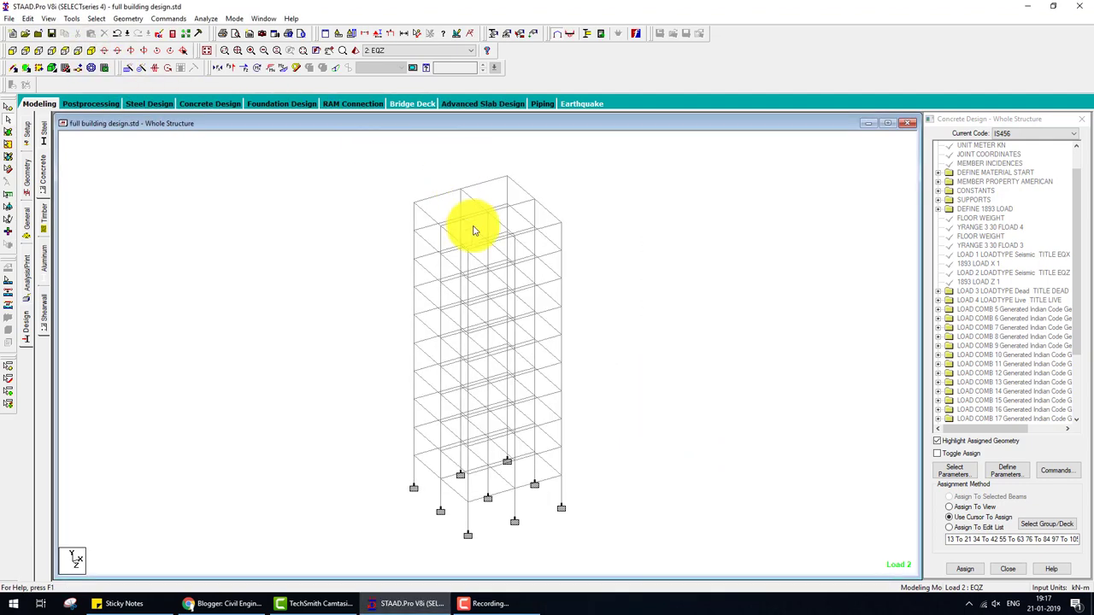
pyautogui.doubleClick(422, 200)
pyautogui.click(611, 189)
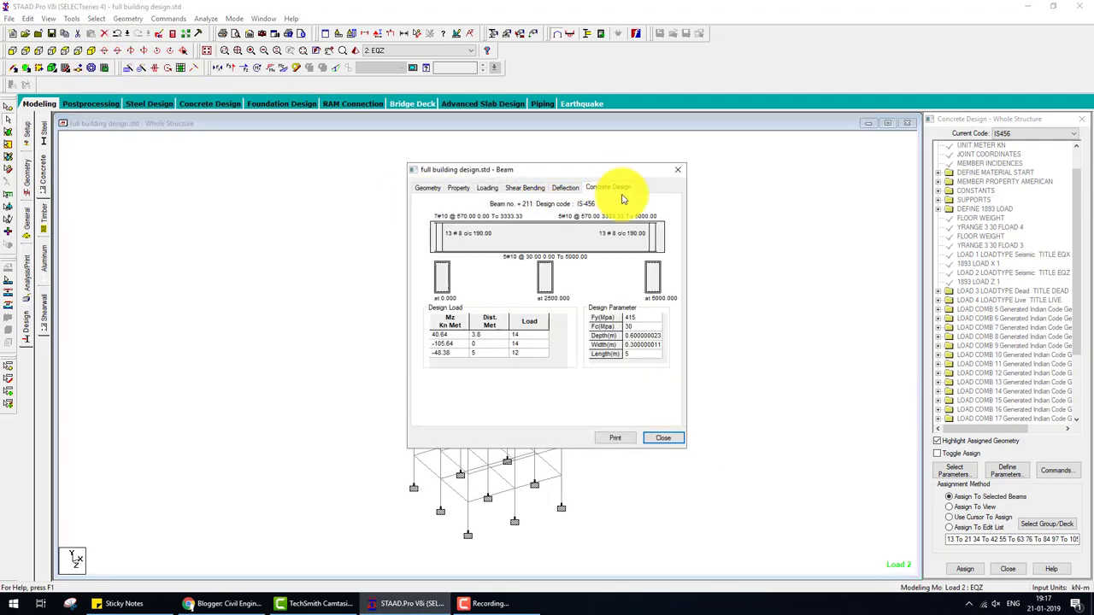
pyautogui.click(678, 169)
pyautogui.doubleClick(412, 252)
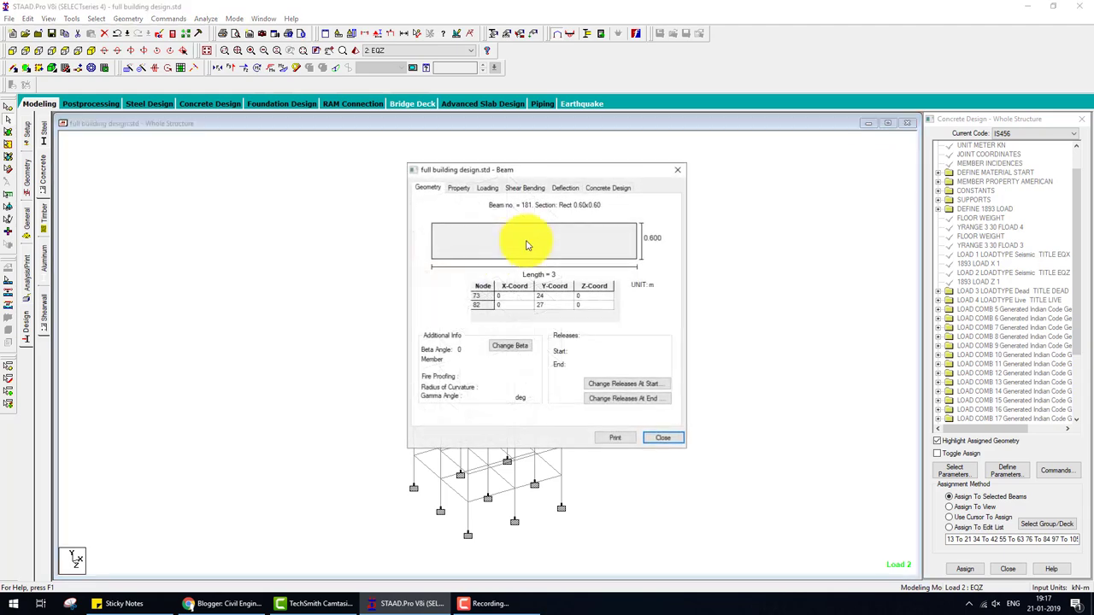
pyautogui.click(625, 187)
pyautogui.click(675, 164)
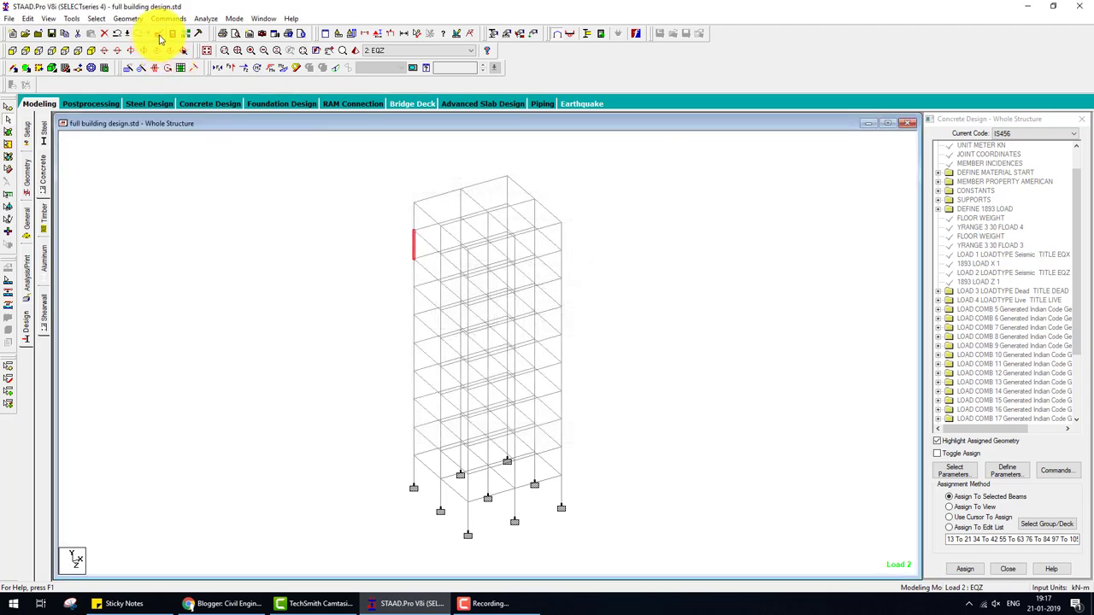
pyautogui.click(171, 33)
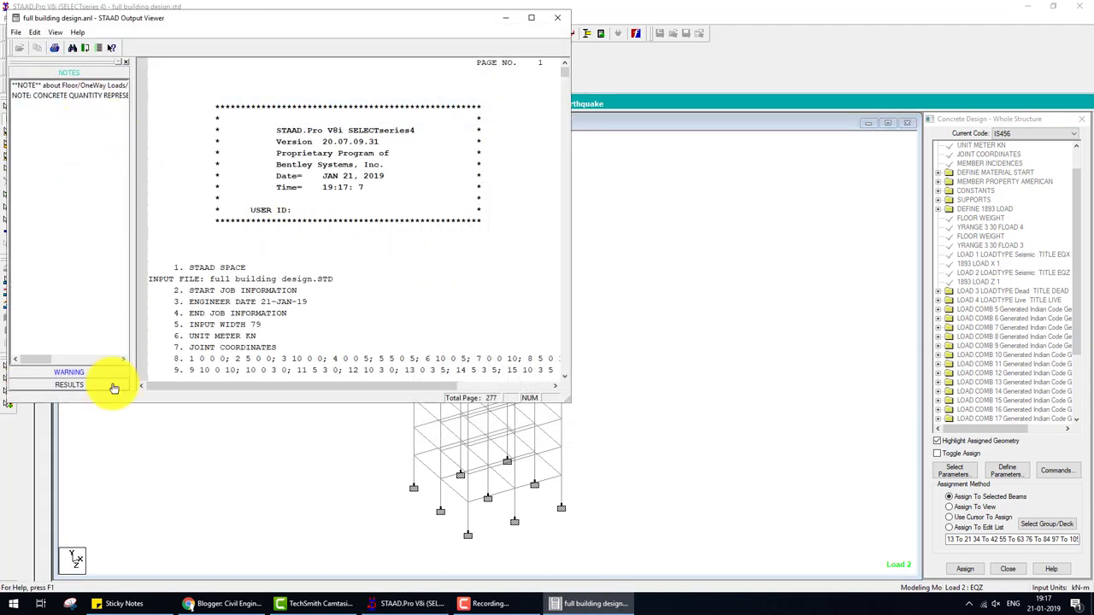
# - Jump to the CONCRETE DESIGN results and scroll through the beam design output
pyautogui.click(114, 388)
pyautogui.click(60, 192)
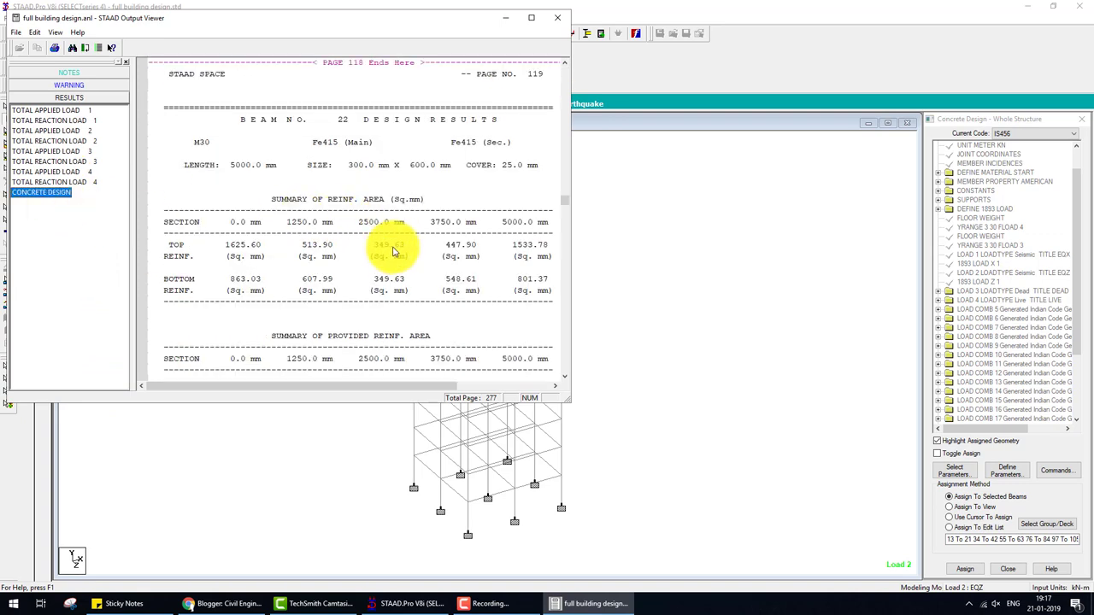
pyautogui.scroll(-3, 420, 237)
pyautogui.scroll(-1, 420, 242)
pyautogui.scroll(-4, 419, 245)
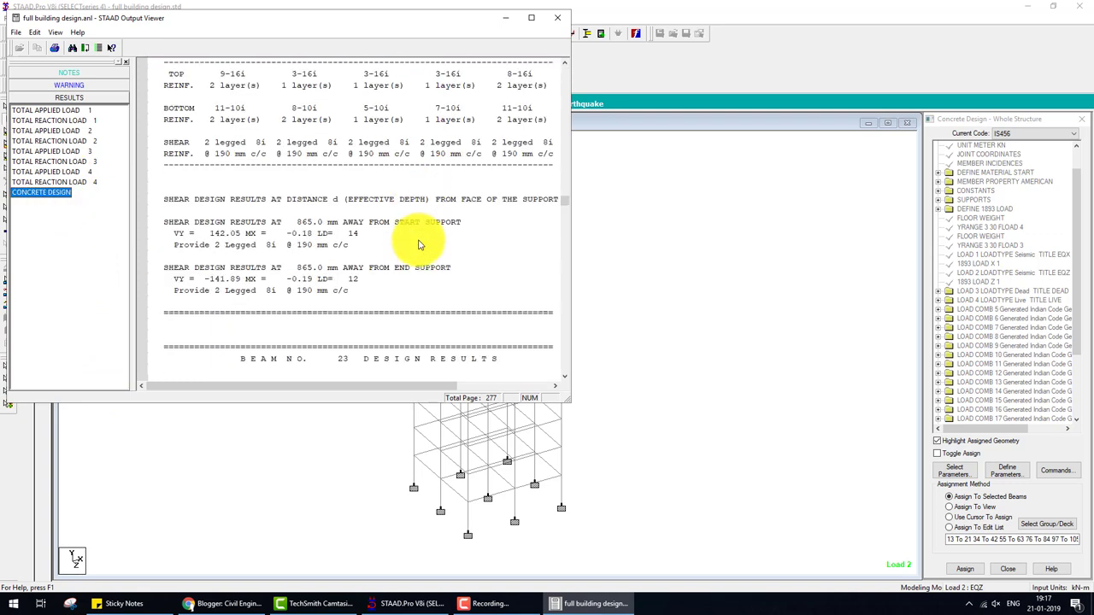
pyautogui.scroll(-1, 419, 244)
pyautogui.scroll(-6, 420, 241)
pyautogui.scroll(-4, 478, 231)
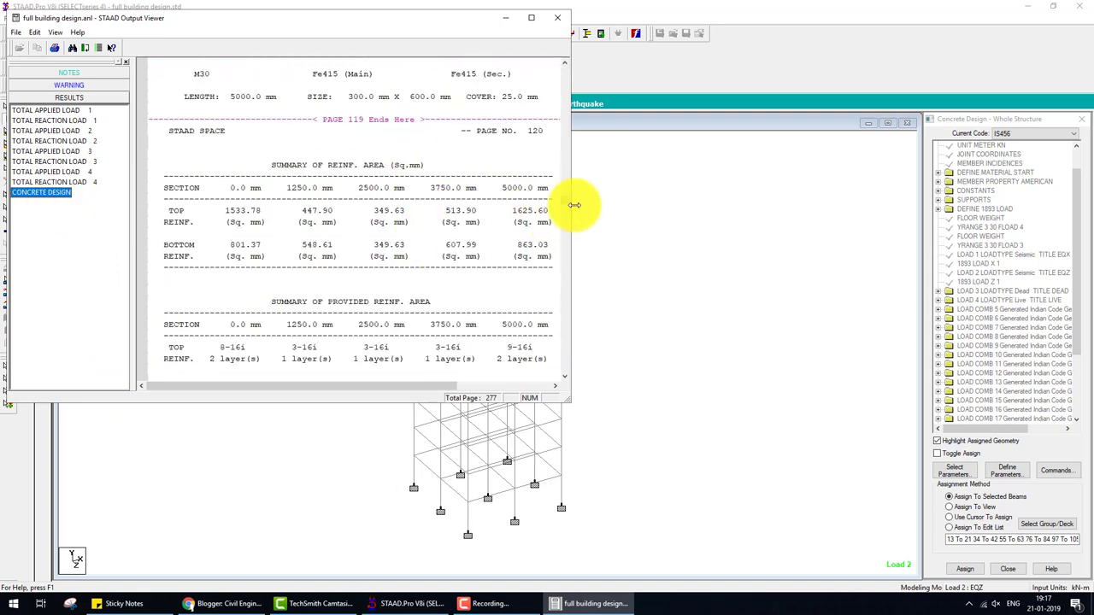
# - Review the take-off and mark the bar diameter and steel weight columns
pyautogui.moveTo(566, 204); pyautogui.dragTo(564, 369)
pyautogui.scroll(4, 496, 332)
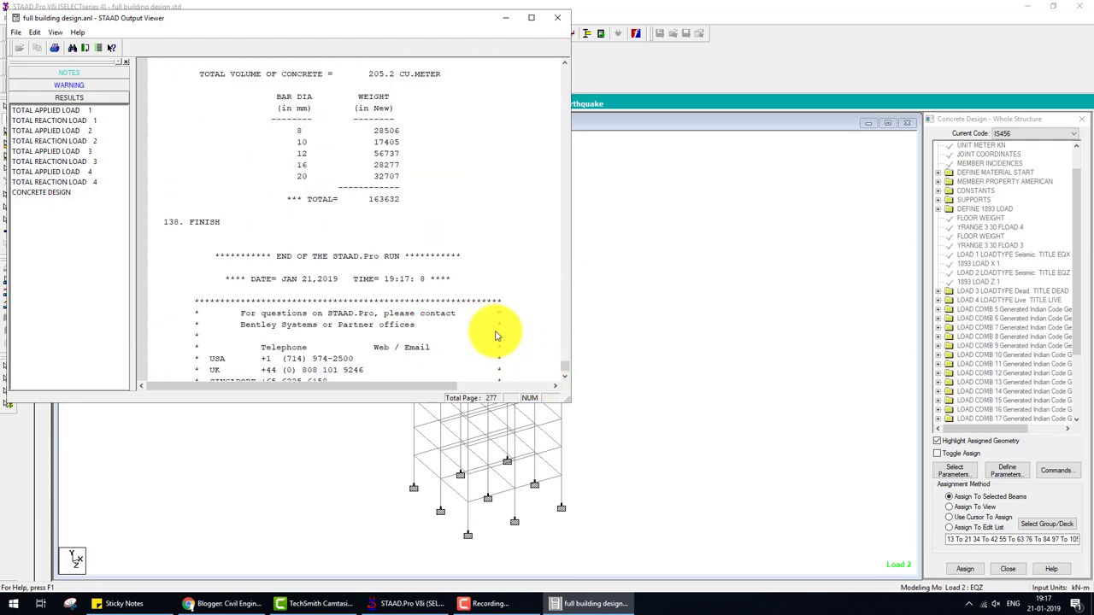
pyautogui.scroll(1, 495, 333)
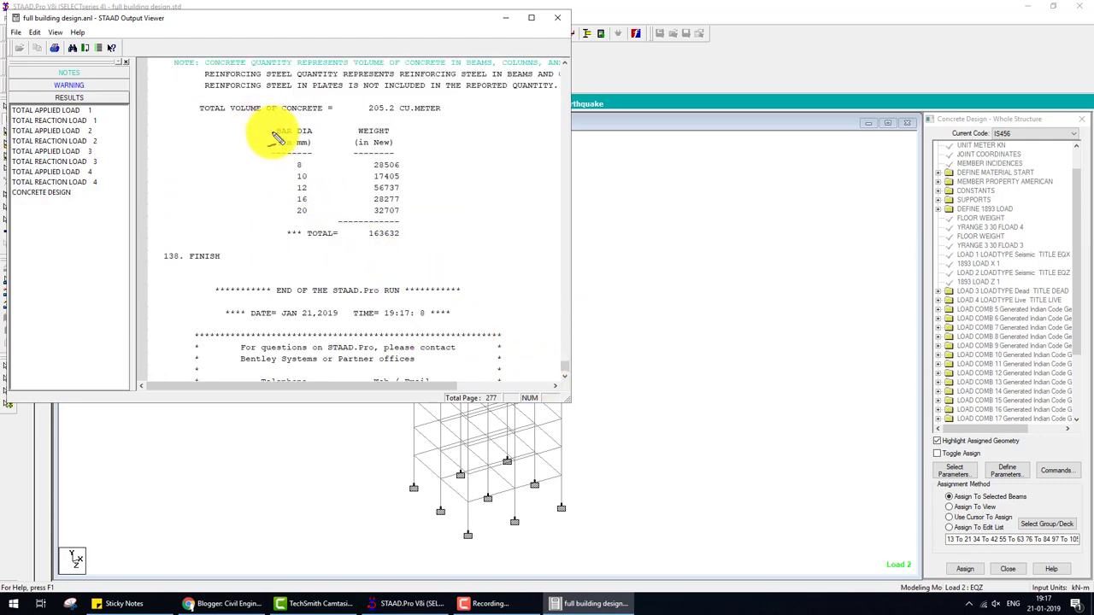
pyautogui.moveTo(278, 140)
pyautogui.mouseDown()
pyautogui.moveTo(268, 210)
pyautogui.moveTo(320, 176)
pyautogui.moveTo(245, 123)
pyautogui.mouseUp()
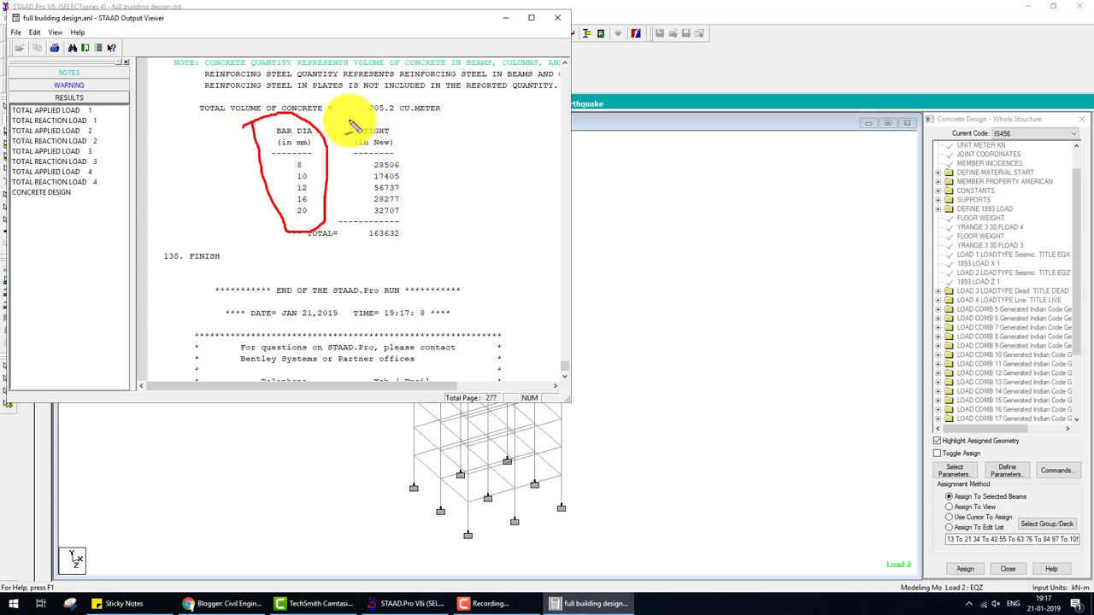
pyautogui.moveTo(352, 126)
pyautogui.mouseDown()
pyautogui.moveTo(362, 237)
pyautogui.moveTo(402, 134)
pyautogui.moveTo(352, 121)
pyautogui.moveTo(447, 91)
pyautogui.moveTo(444, 77)
pyautogui.moveTo(367, 101)
pyautogui.mouseUp()
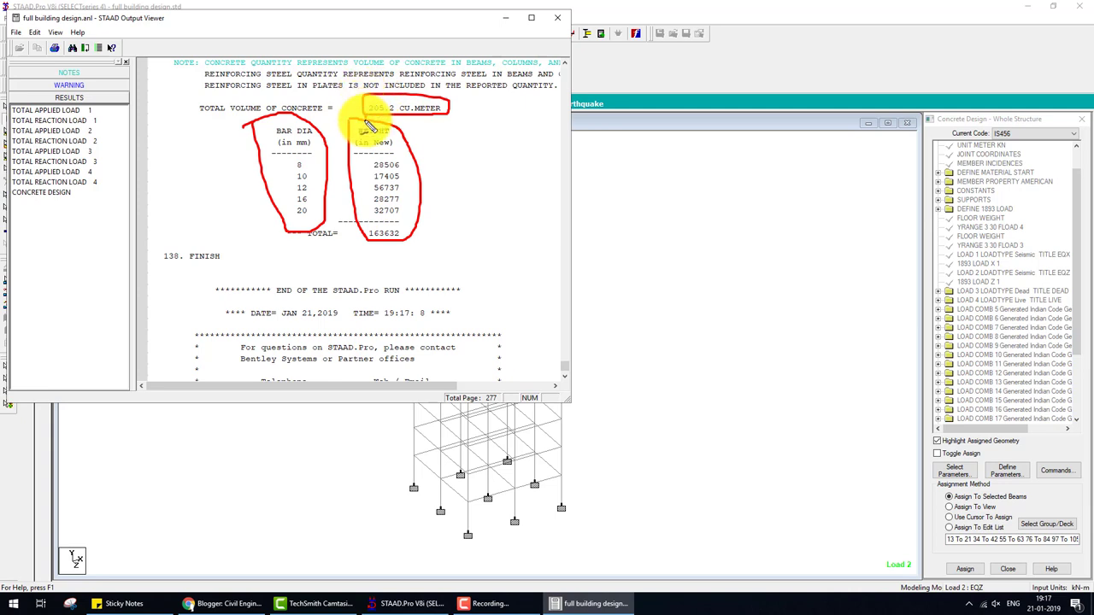